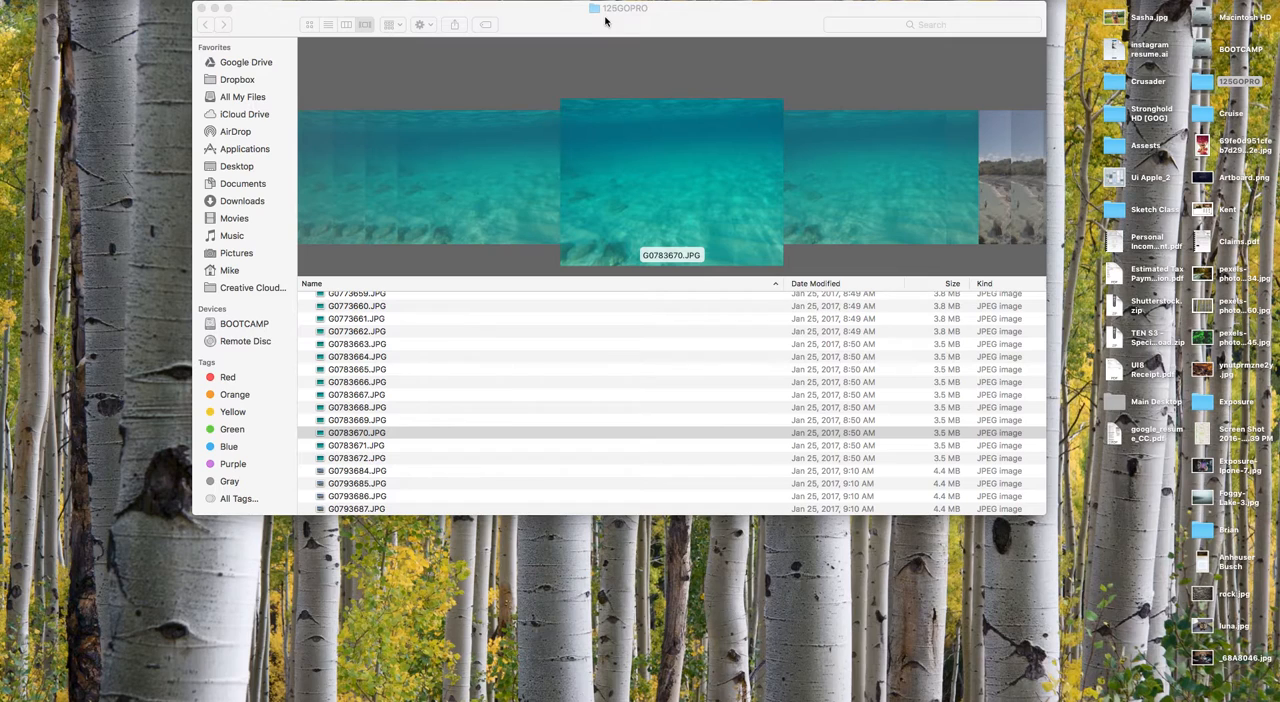
Browse the photos in the 125GOPRO folder and compare the beach bay burst shots.
{"action": "scroll", "coordinate": [557, 142], "scroll_direction": "left", "scroll_amount": 5}
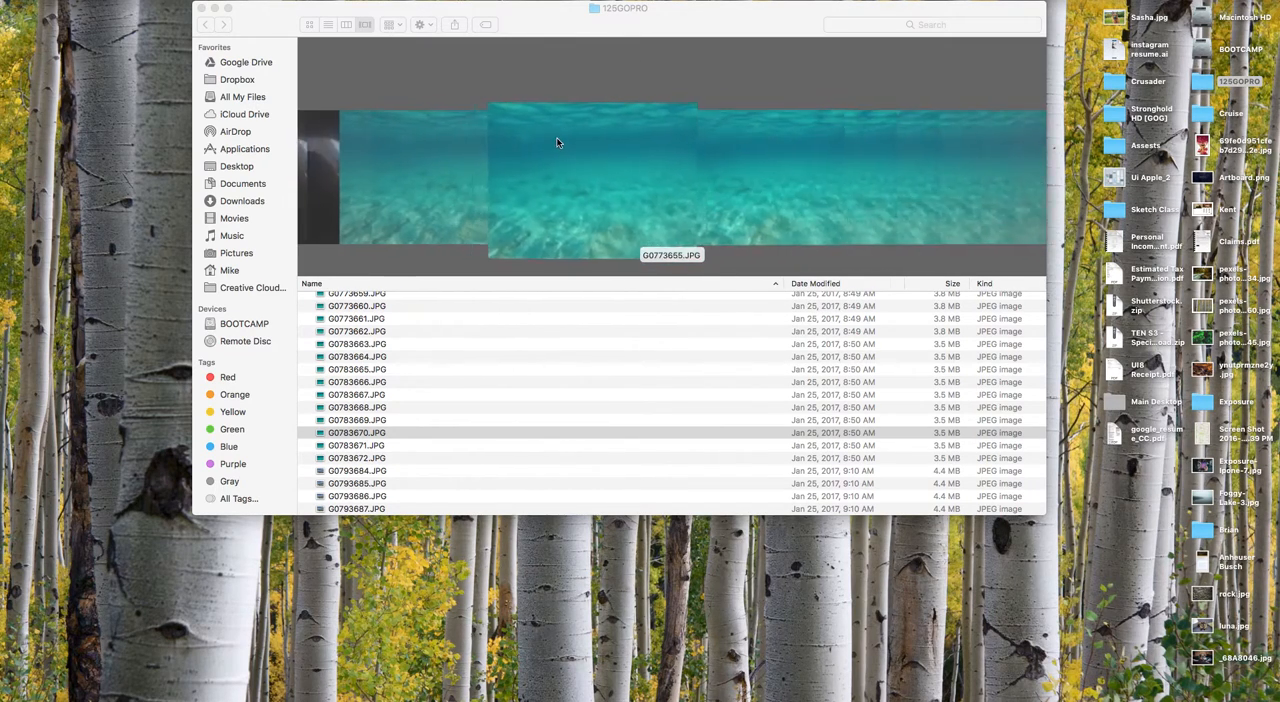
{"action": "scroll", "coordinate": [557, 142], "scroll_direction": "left", "scroll_amount": 10}
{"action": "scroll", "coordinate": [545, 135], "scroll_direction": "right", "scroll_amount": 10}
{"action": "scroll", "coordinate": [524, 140], "scroll_direction": "right", "scroll_amount": 10}
{"action": "scroll", "coordinate": [524, 135], "scroll_direction": "right", "scroll_amount": 10}
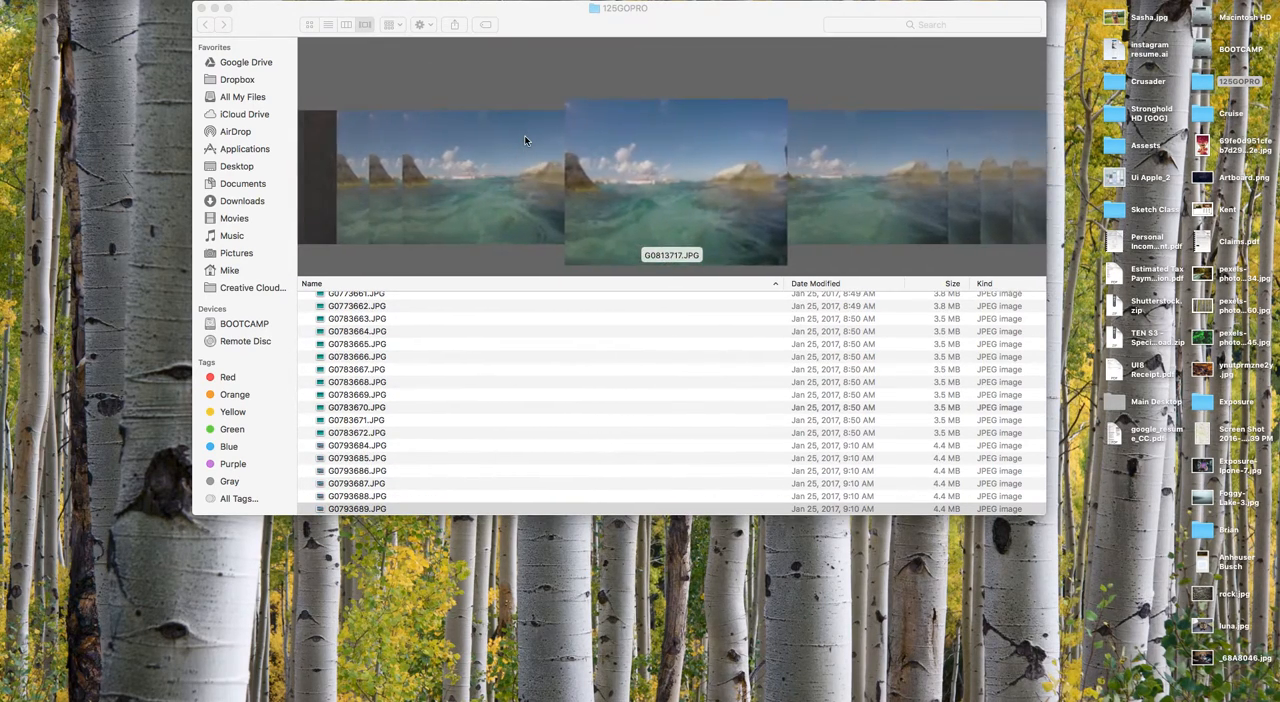
{"action": "scroll", "coordinate": [524, 135], "scroll_direction": "right", "scroll_amount": 3}
{"action": "scroll", "coordinate": [524, 140], "scroll_direction": "right", "scroll_amount": 10}
{"action": "scroll", "coordinate": [524, 140], "scroll_direction": "left", "scroll_amount": 15}
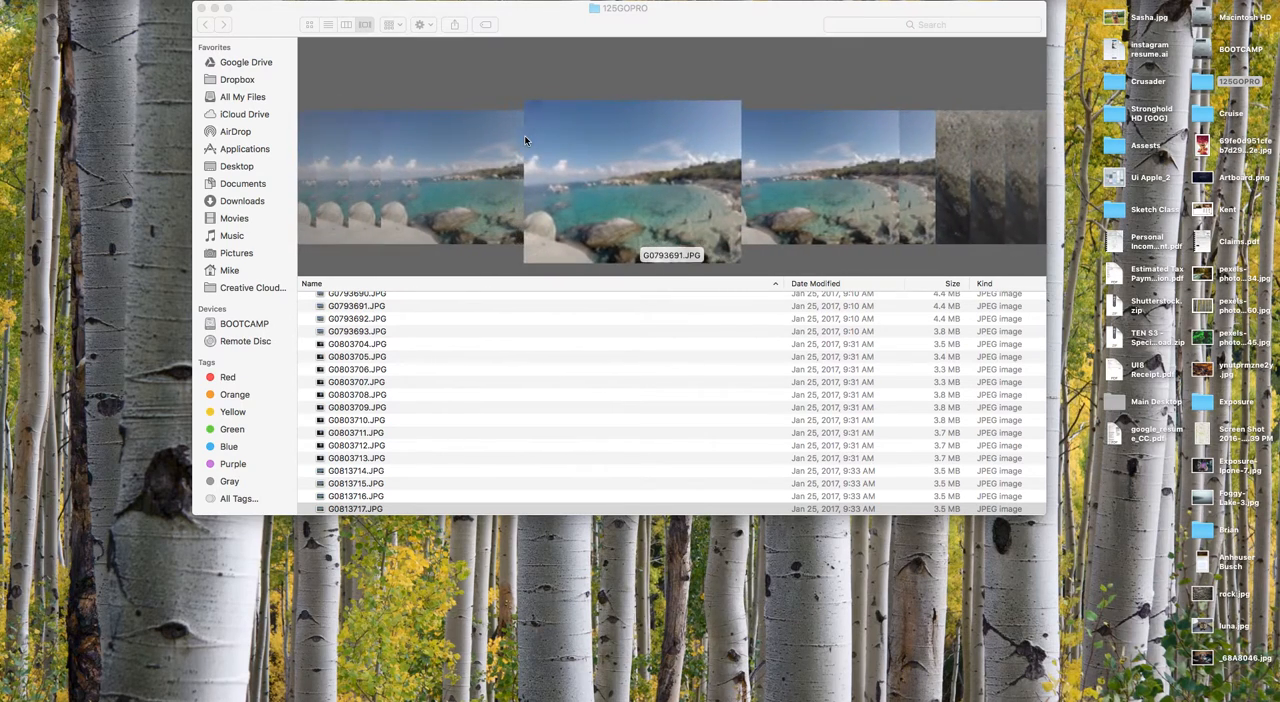
{"action": "scroll", "coordinate": [524, 140], "scroll_direction": "left", "scroll_amount": 2}
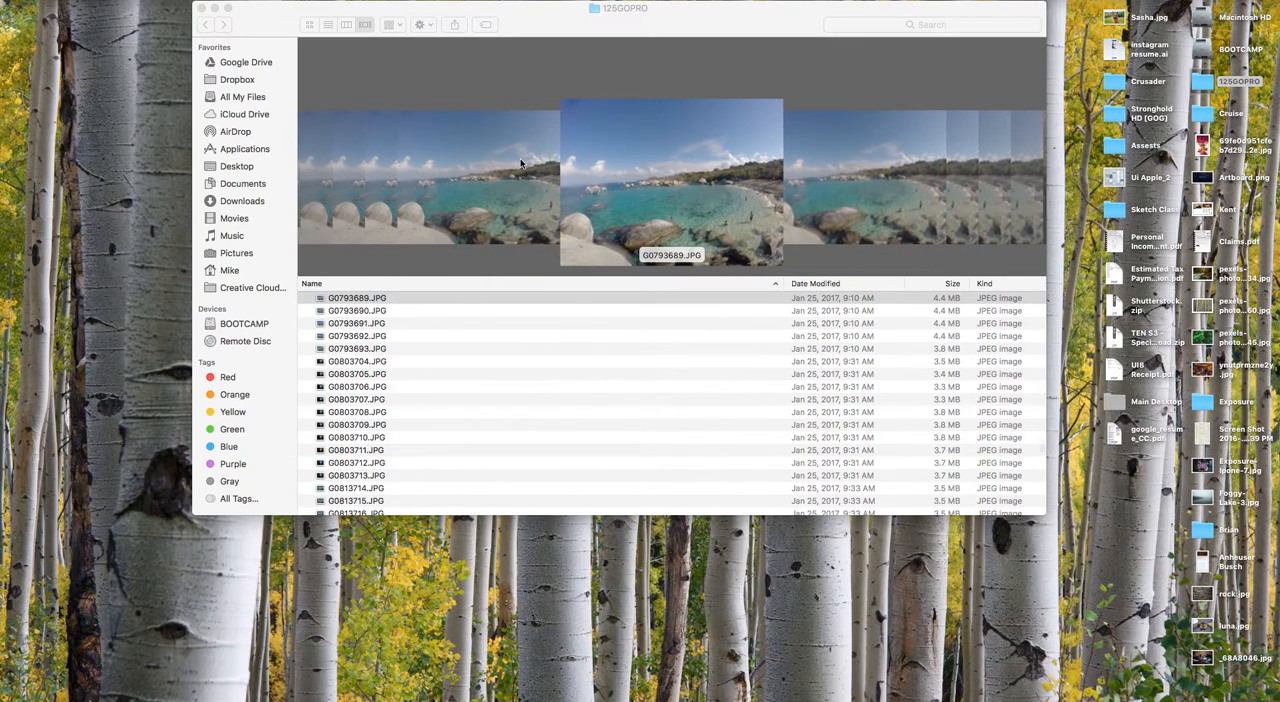
{"action": "scroll", "coordinate": [510, 227], "scroll_direction": "right", "scroll_amount": 2}
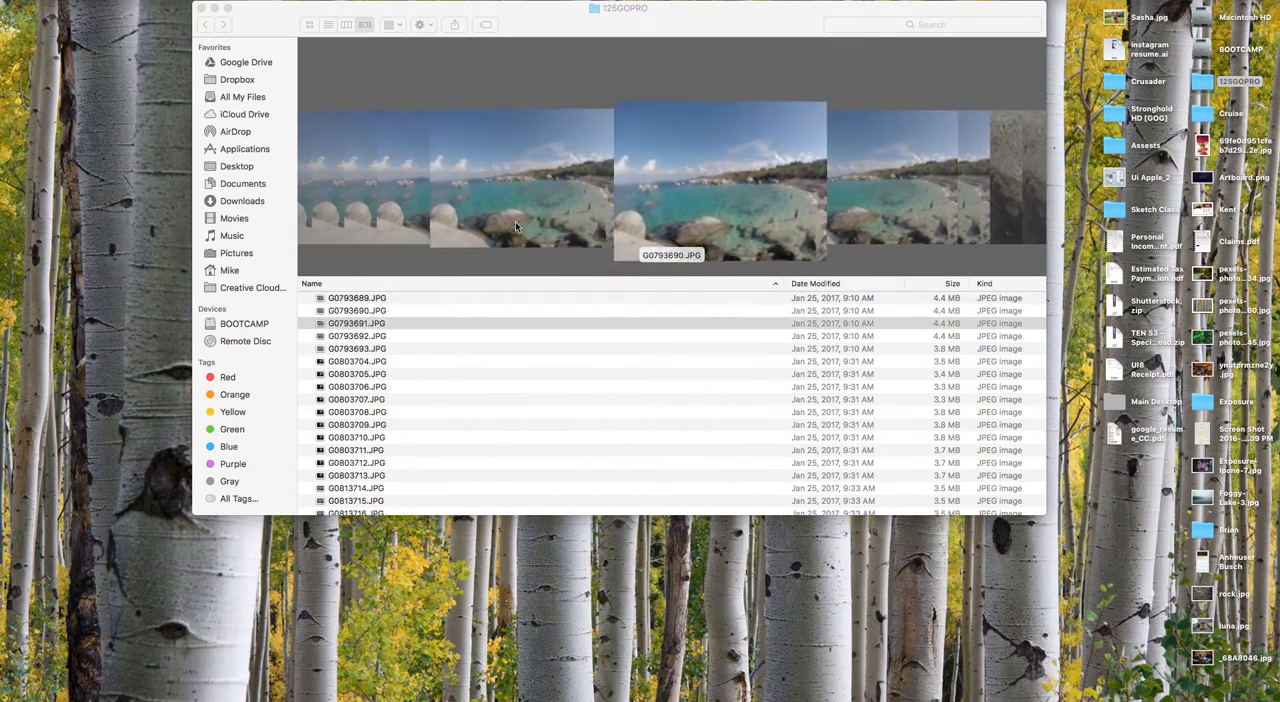
{"action": "scroll", "coordinate": [516, 227], "scroll_direction": "left", "scroll_amount": 1}
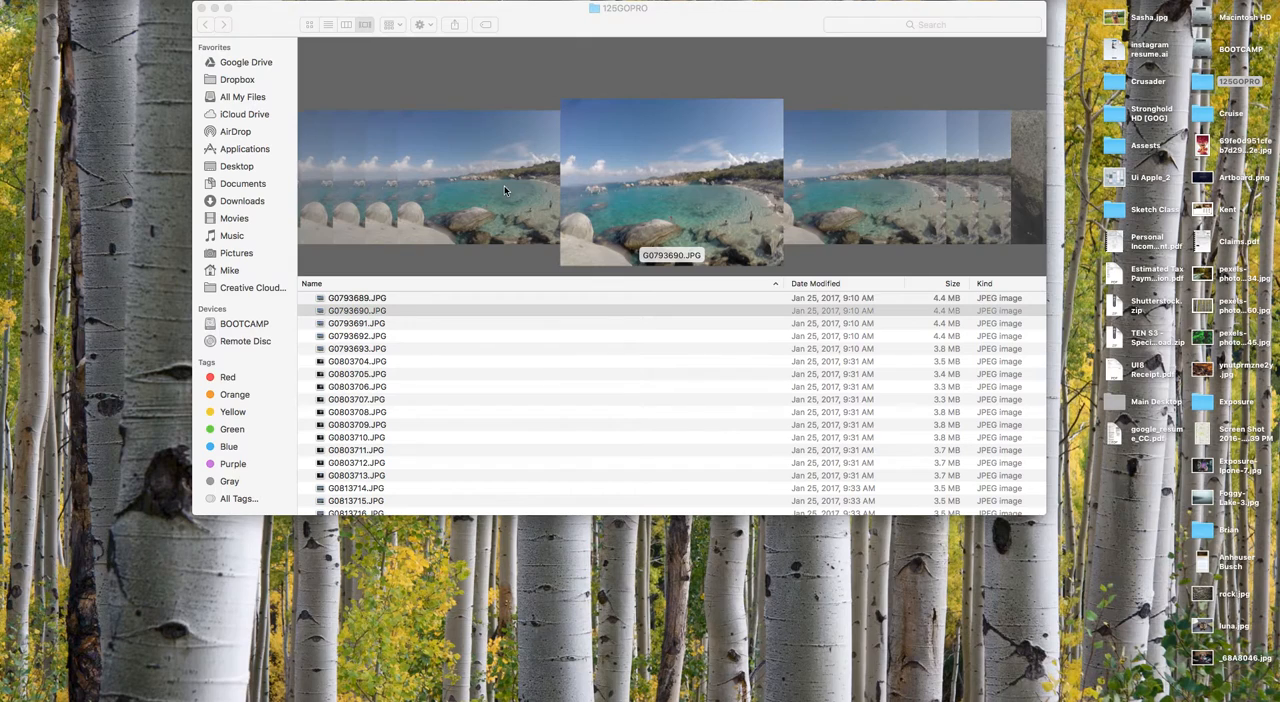
{"action": "scroll", "coordinate": [504, 186], "scroll_direction": "left", "scroll_amount": 5}
{"action": "scroll", "coordinate": [504, 185], "scroll_direction": "right", "scroll_amount": 3}
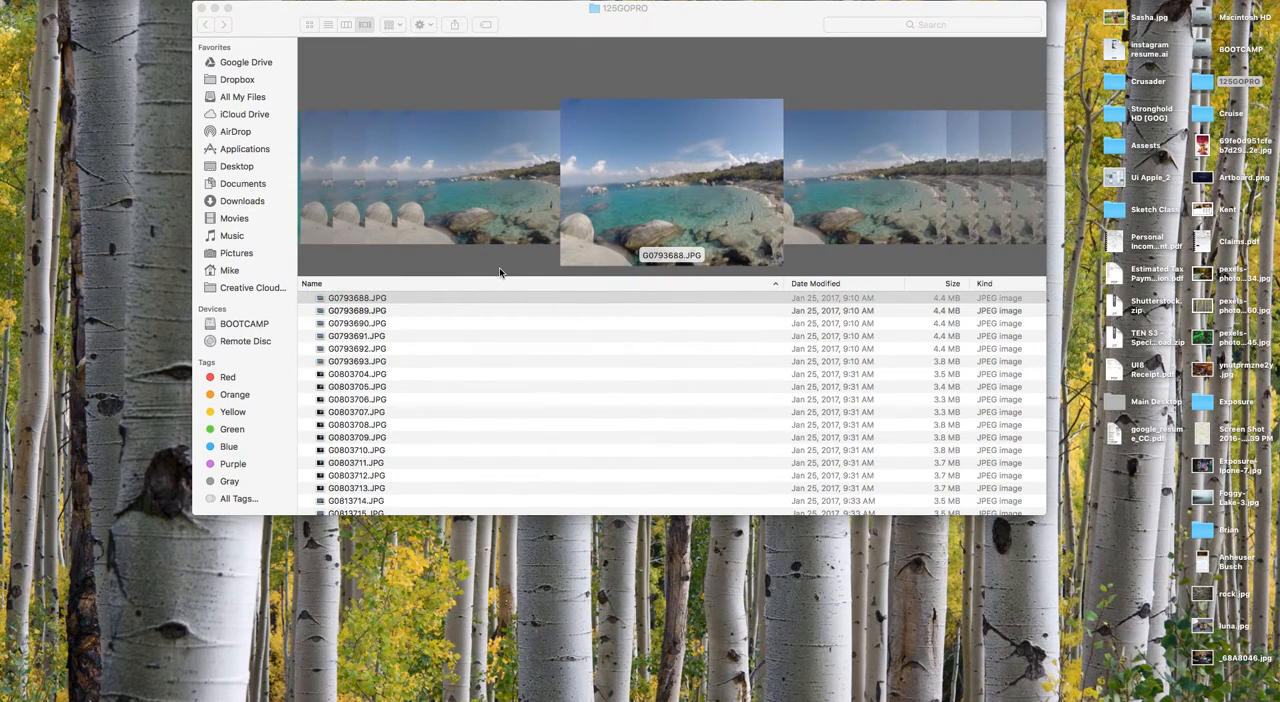
Preview the beach bay photo G0793691.JPG at a larger size and close the preview.
{"action": "left_click", "coordinate": [571, 12]}
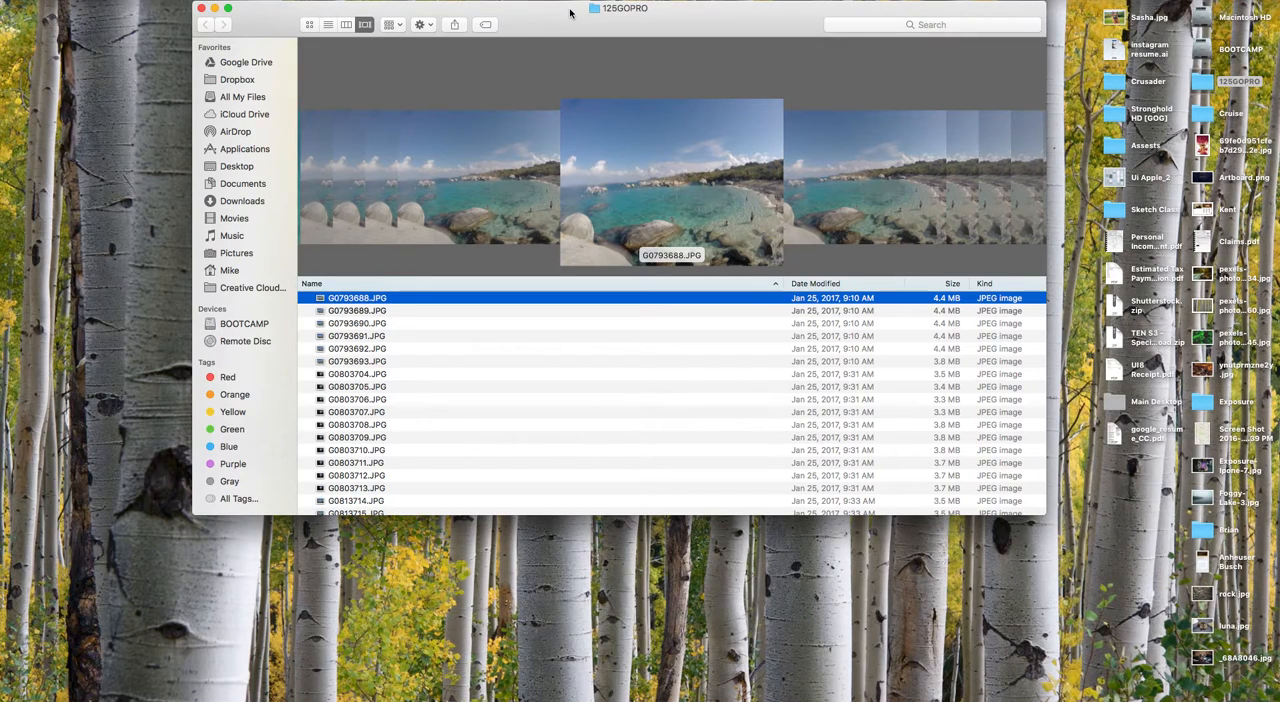
{"action": "key", "text": "space"}
{"action": "key", "text": "space"}
{"action": "scroll", "coordinate": [788, 218], "scroll_direction": "right", "scroll_amount": 3}
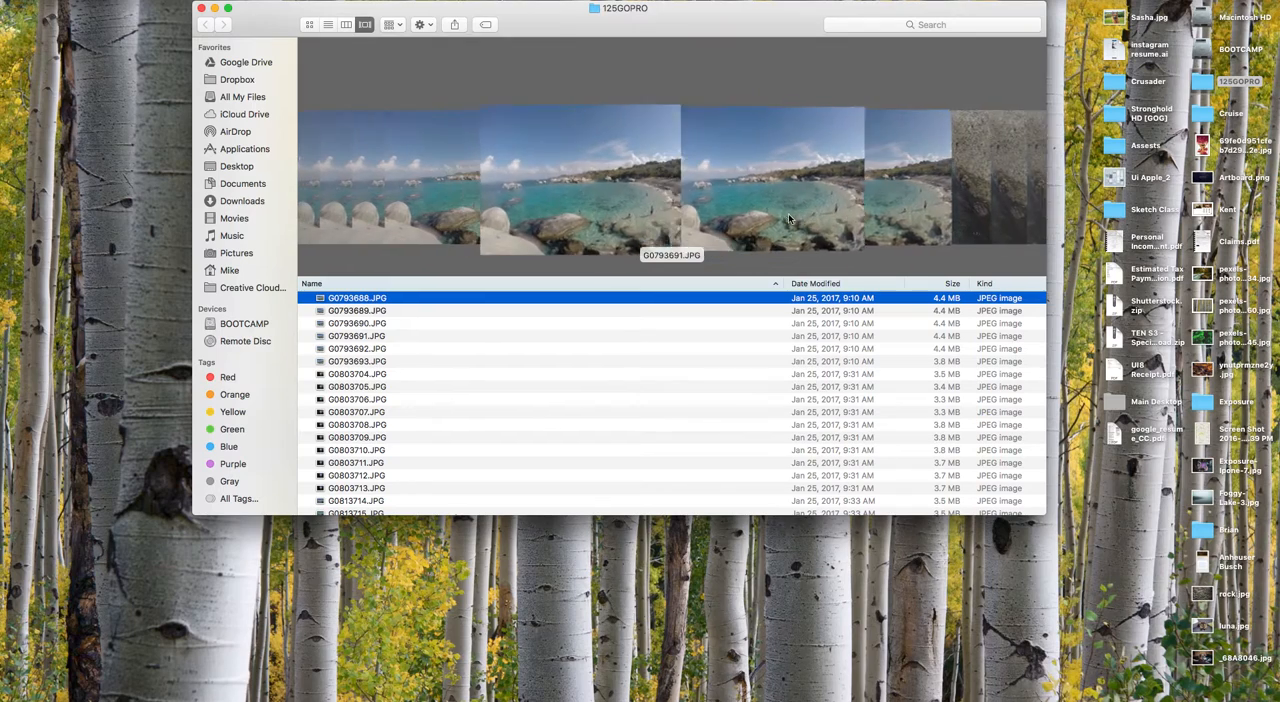
{"action": "key", "text": "space"}
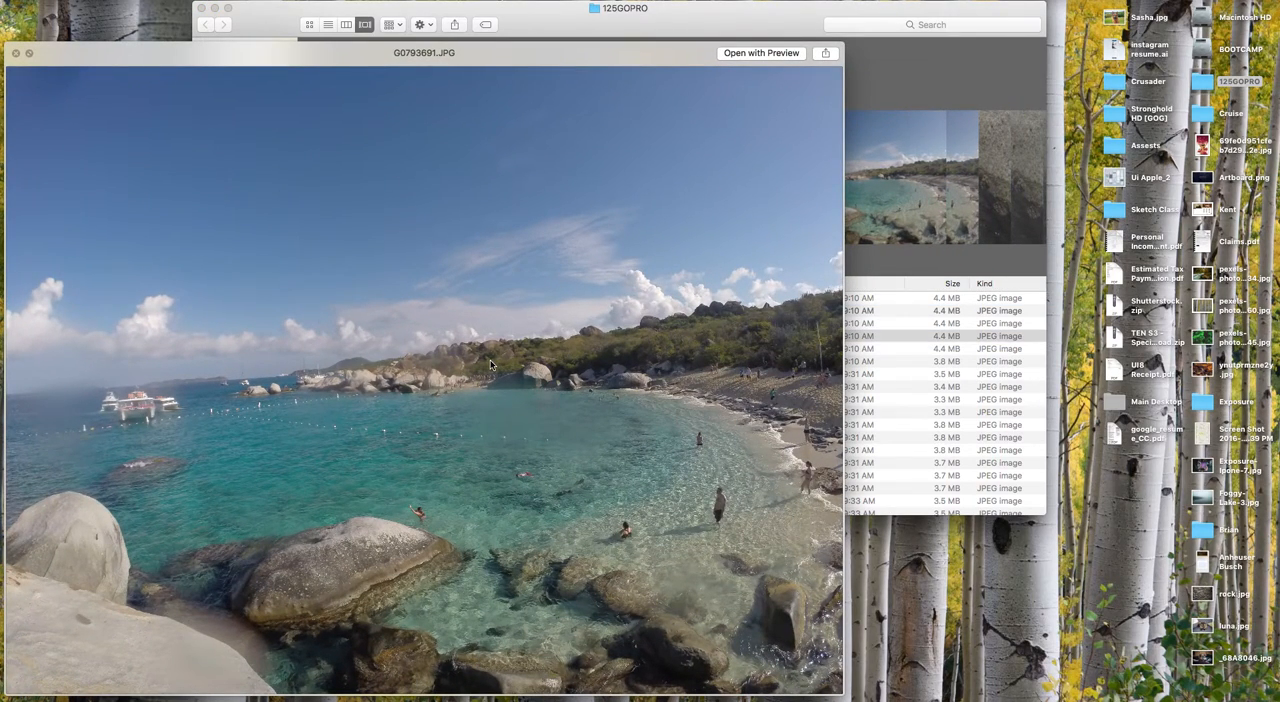
{"action": "key", "text": "space"}
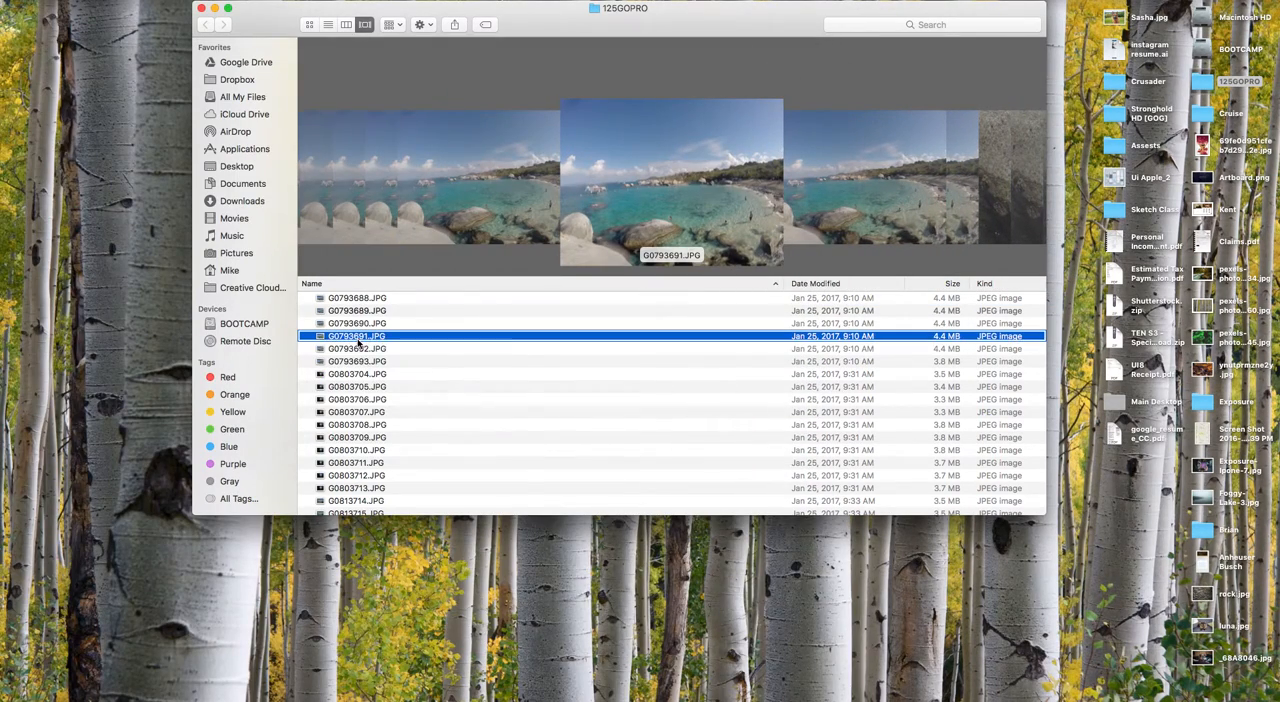
Open the photo G0793691.JPG in Adobe Photoshop CC 2017.
{"action": "right_click", "coordinate": [358, 342]}
{"action": "mouse_move", "coordinate": [386, 360]}
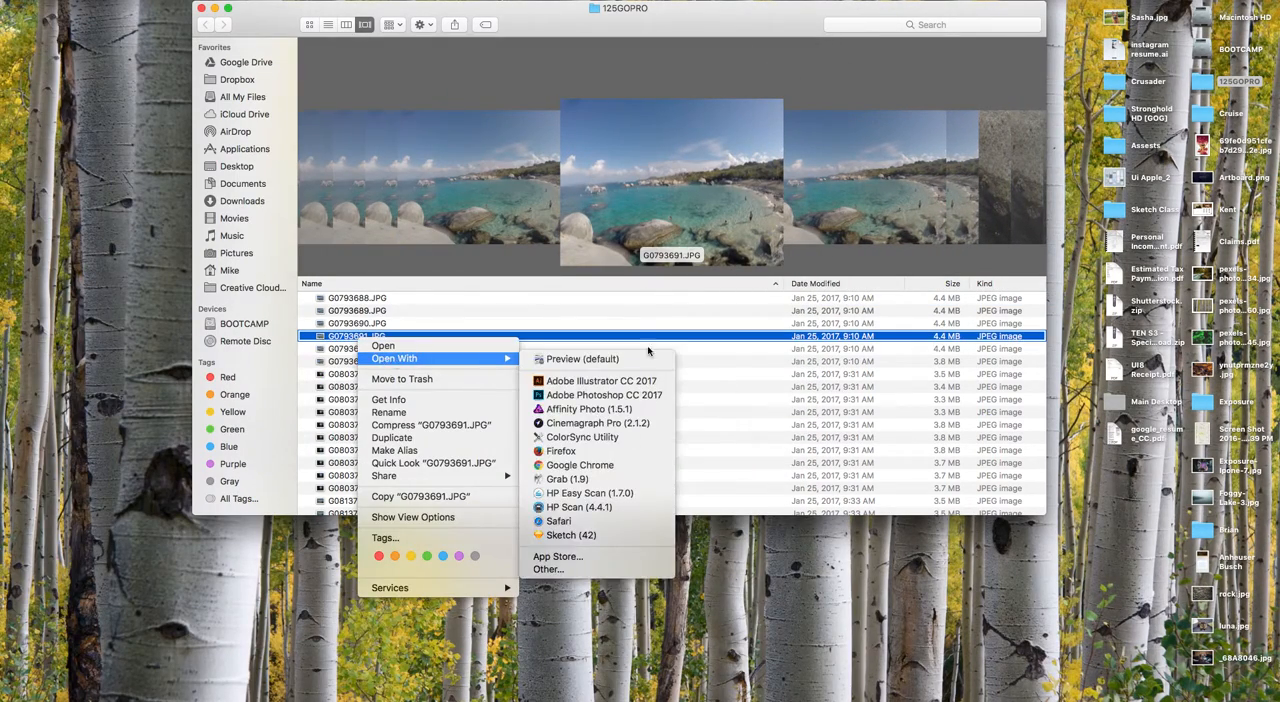
{"action": "left_click", "coordinate": [611, 394]}
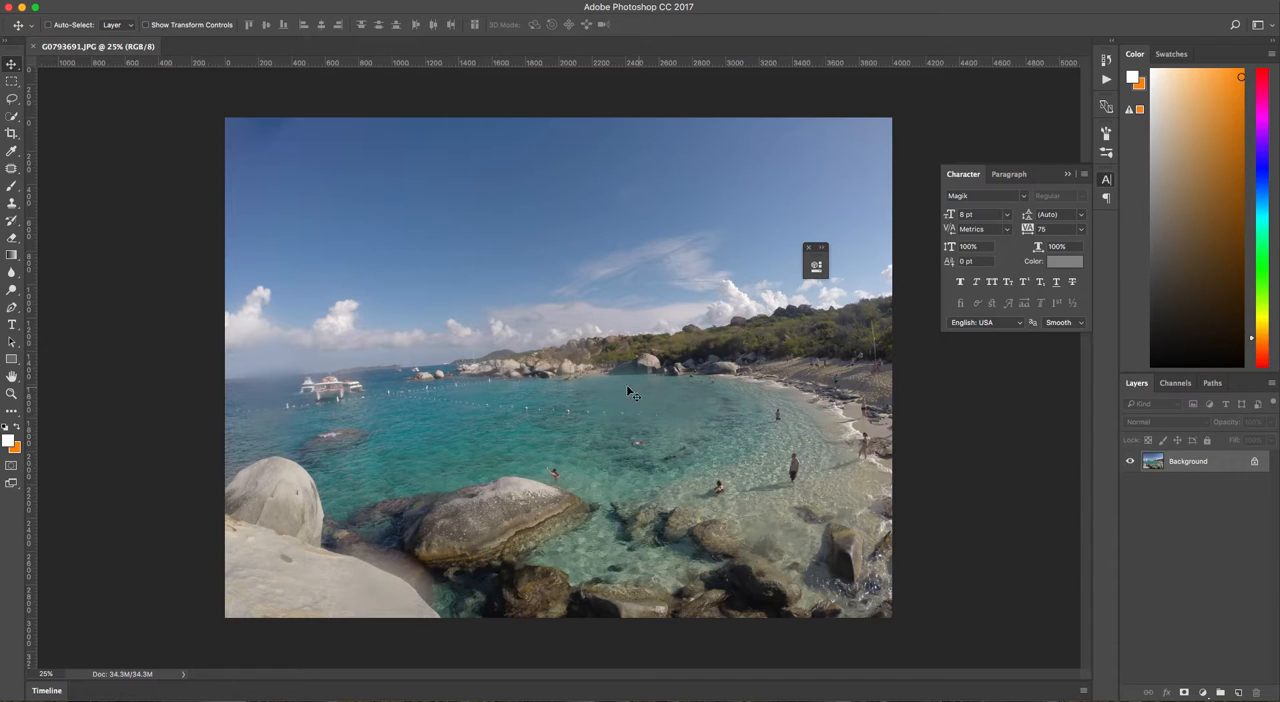
Switch to Finder, preview the burst photos from G0793693.JPG back to G0793684.JPG, and return to Photoshop.
{"action": "mouse_move", "coordinate": [586, 699]}
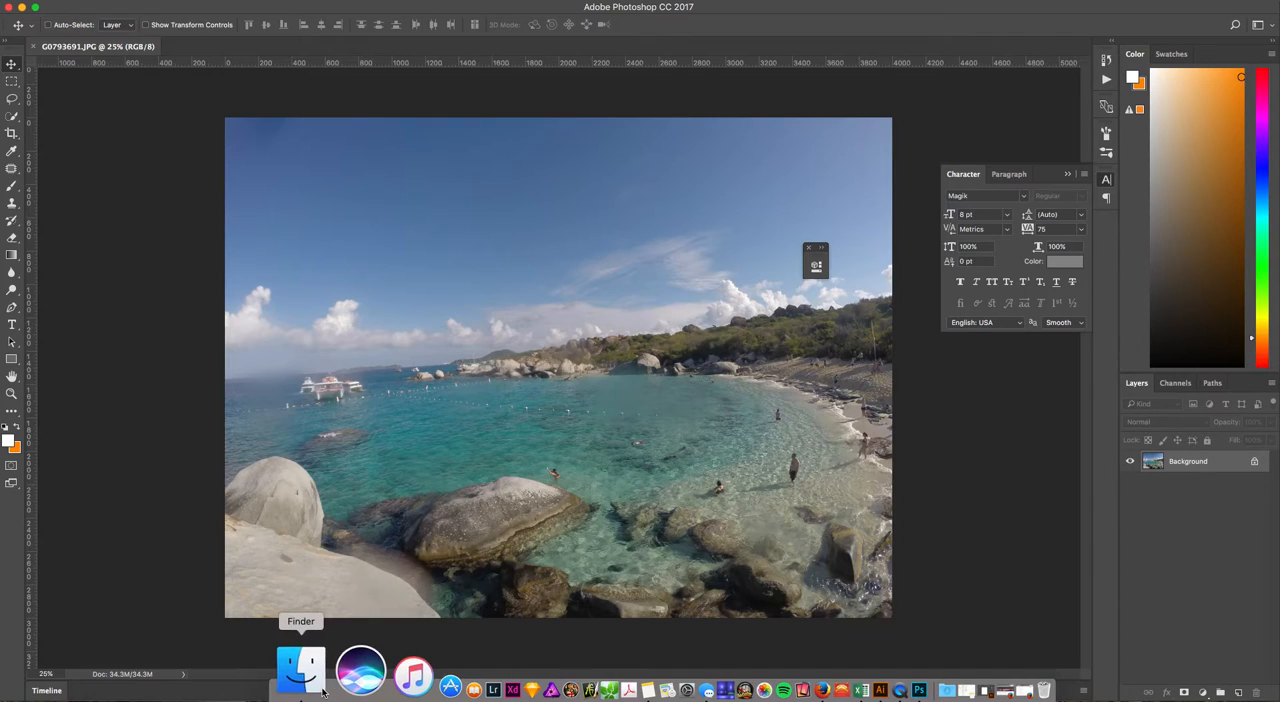
{"action": "left_click", "coordinate": [295, 695]}
{"action": "key", "text": "Down"}
{"action": "key", "text": "Down"}
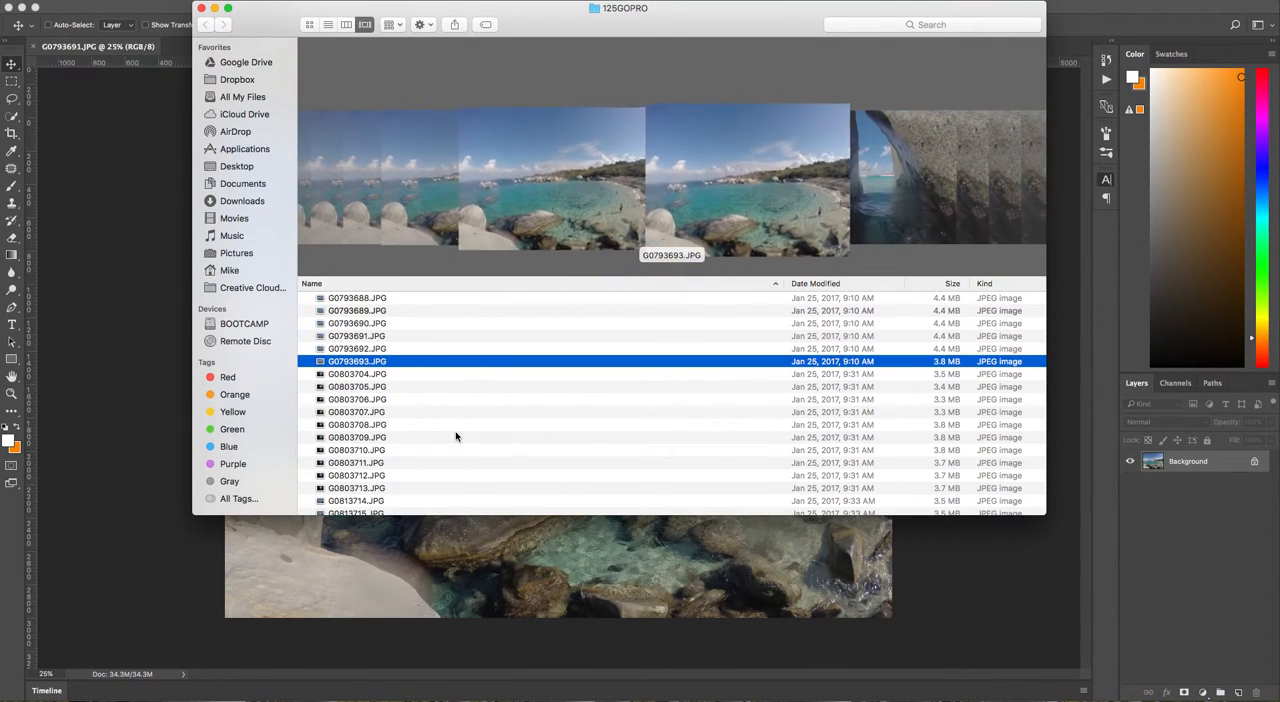
{"action": "key", "text": "space"}
{"action": "key", "text": "Up"}
{"action": "key", "text": "Up"}
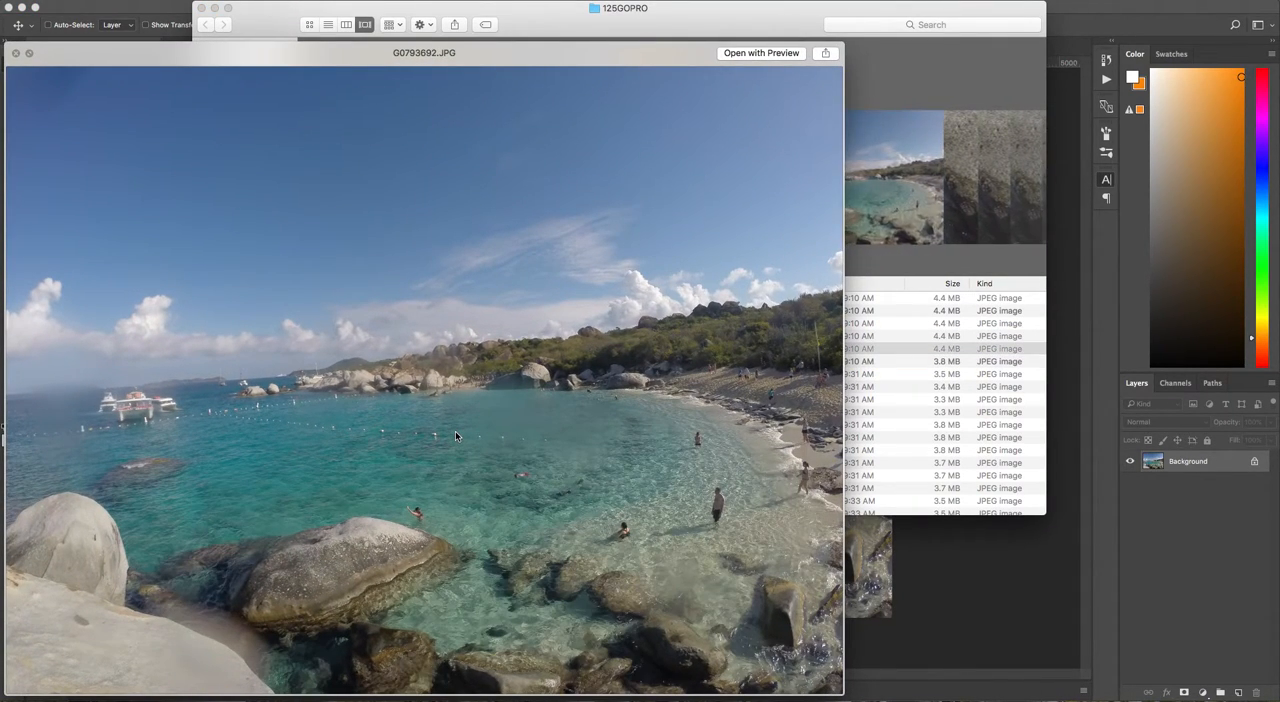
{"action": "key", "text": "Up"}
{"action": "key", "text": "Up"}
{"action": "key", "text": "Up"}
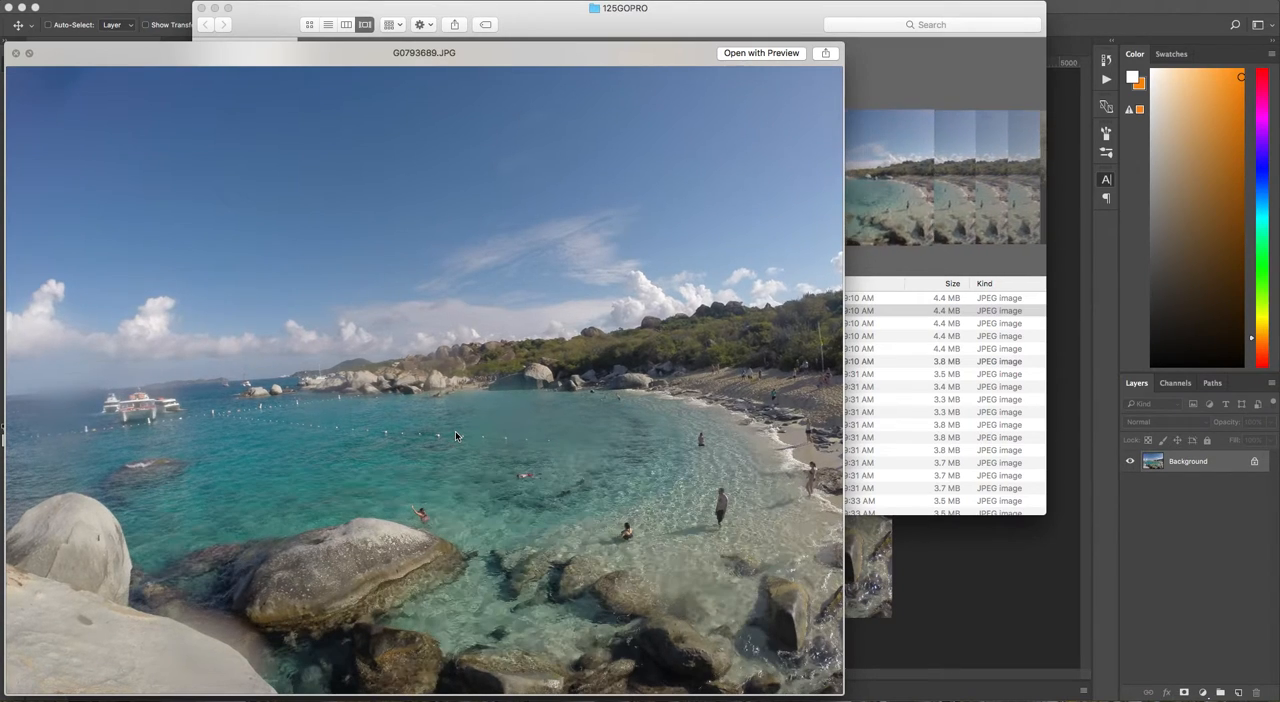
{"action": "key", "text": "Up"}
{"action": "key", "text": "Up"}
{"action": "key", "text": "Up"}
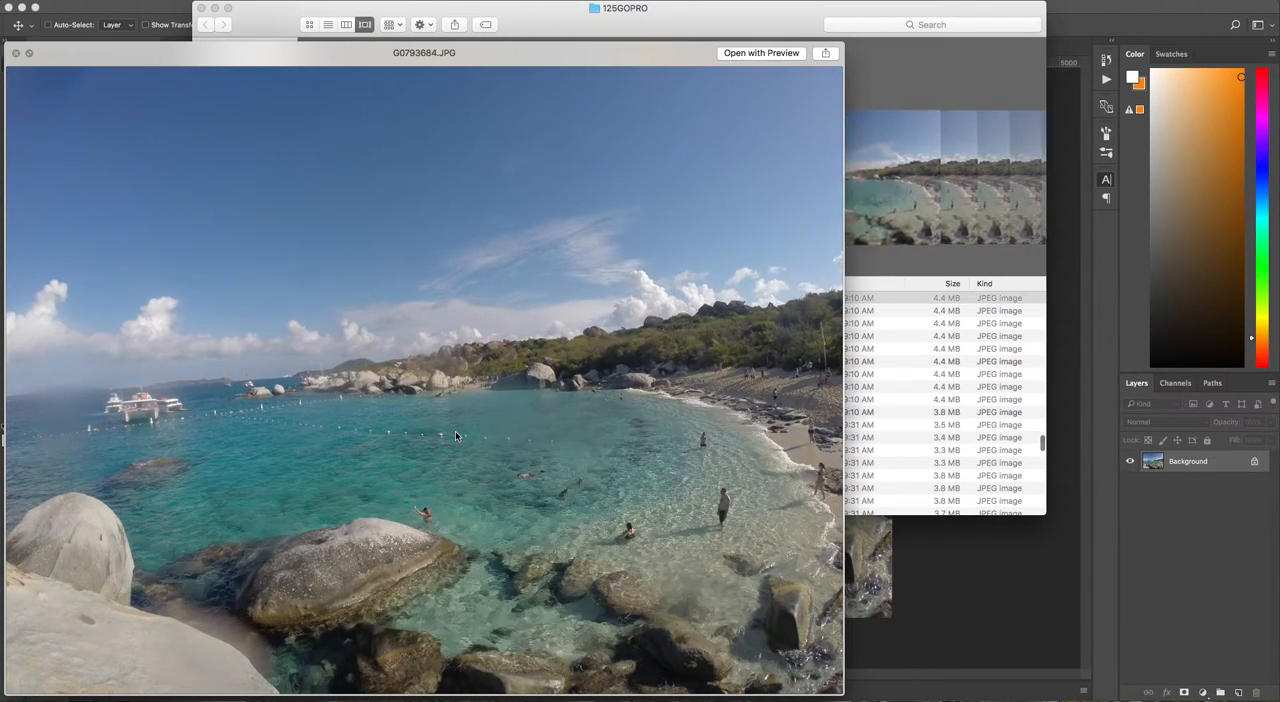
{"action": "key", "text": "Up"}
{"action": "key", "text": "Down"}
{"action": "key", "text": "space"}
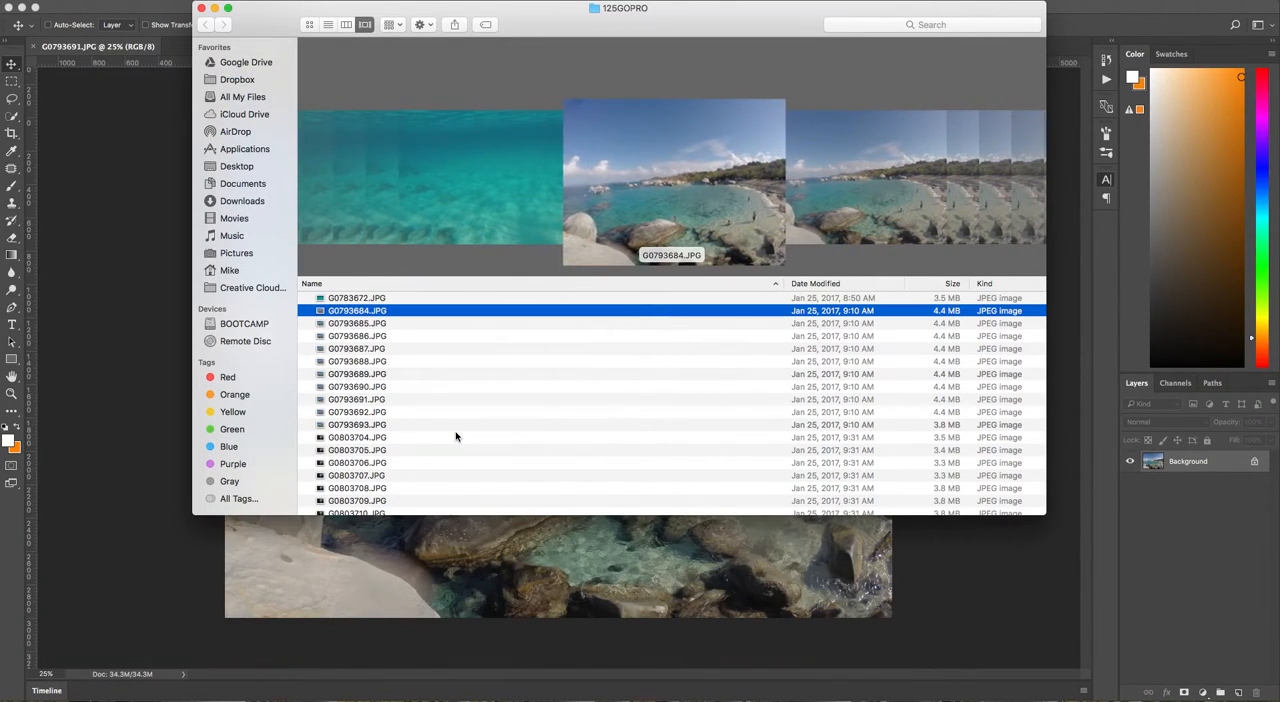
{"action": "left_click", "coordinate": [175, 257]}
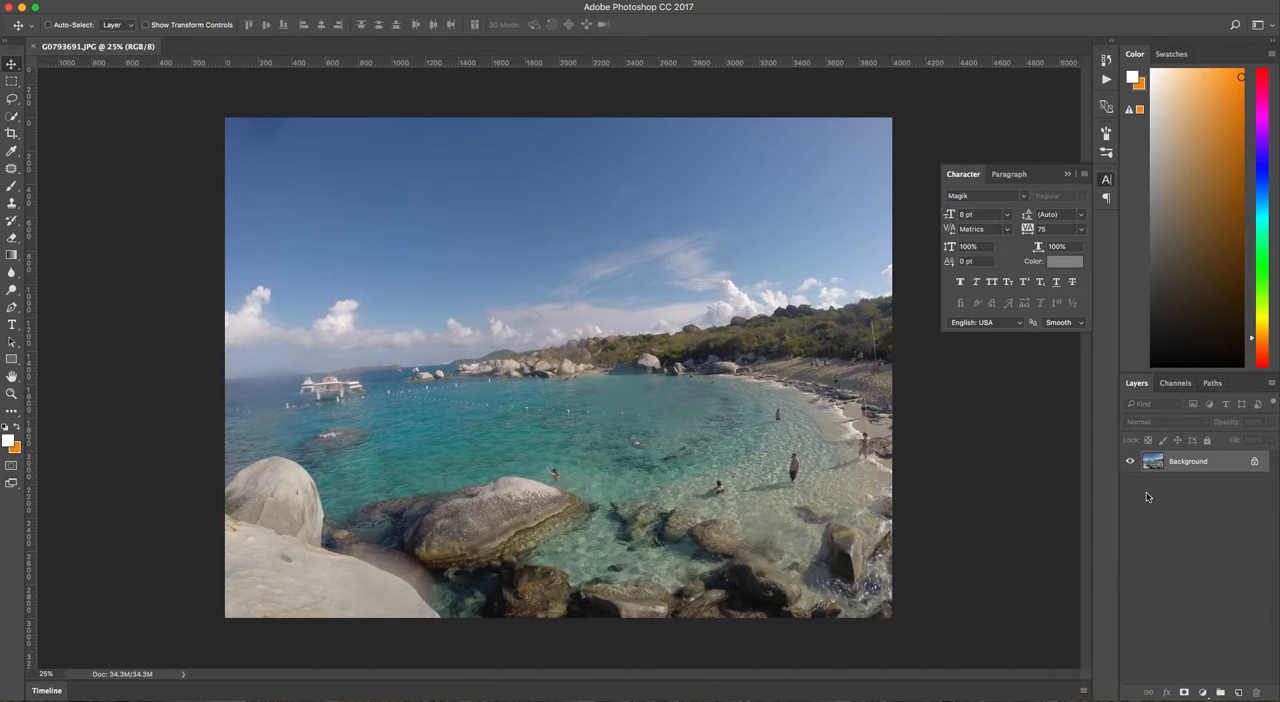
Add a Levels adjustment layer with shadow input 8, midtone 1.31 and highlight input 230.
{"action": "left_click", "coordinate": [1203, 693]}
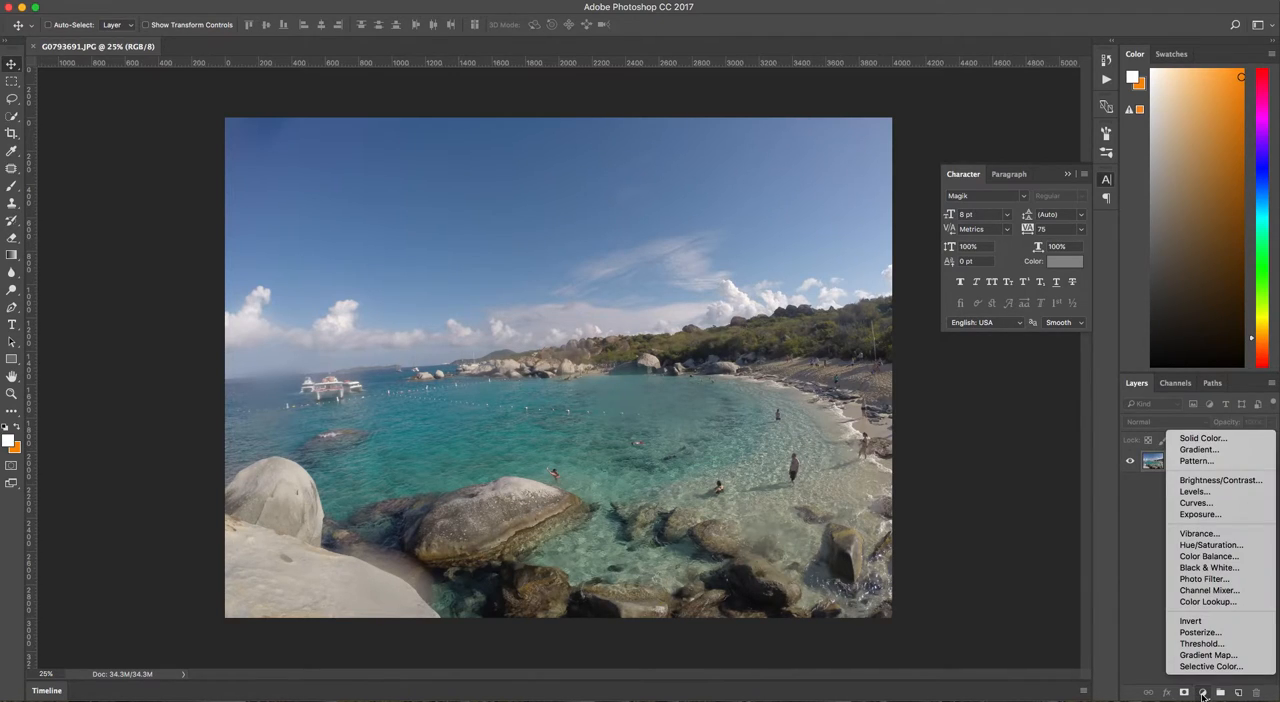
{"action": "left_click", "coordinate": [1200, 491]}
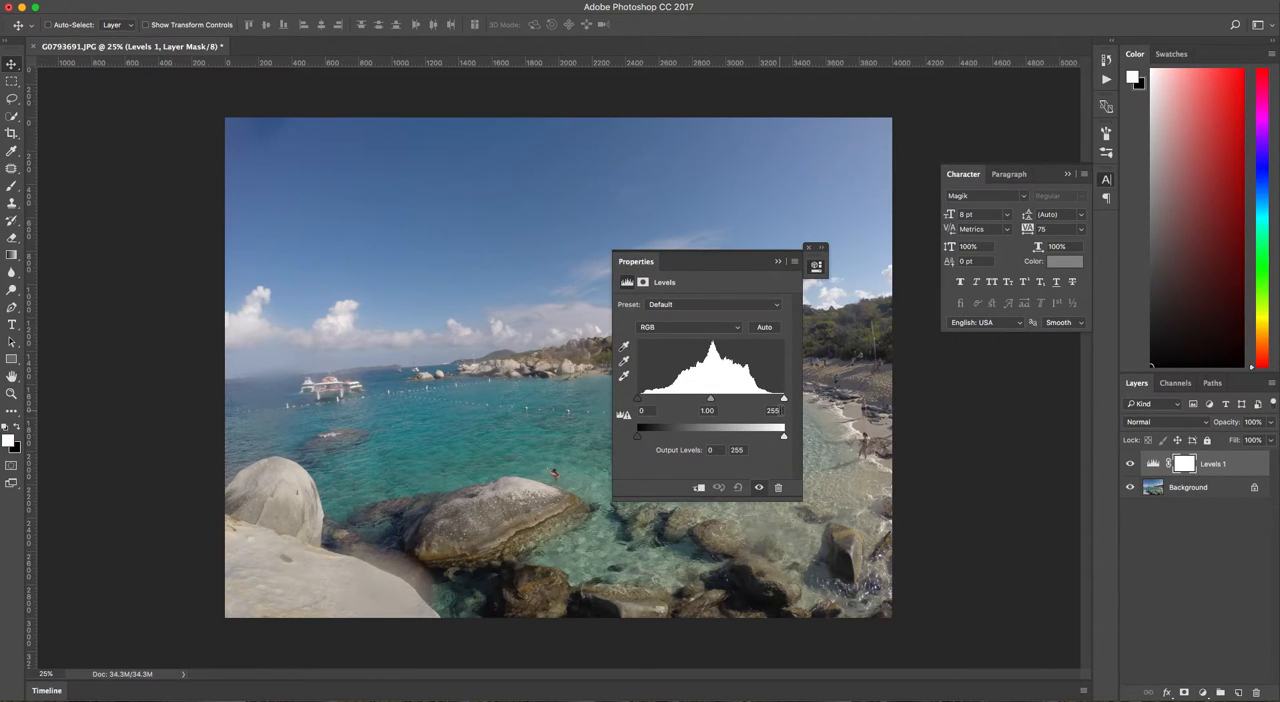
{"action": "left_click_drag", "start_coordinate": [692, 250], "coordinate": [902, 326]}
{"action": "mouse_move", "coordinate": [927, 477]}
{"action": "left_mouse_down"}
{"action": "mouse_move", "coordinate": [976, 484]}
{"action": "mouse_move", "coordinate": [894, 480]}
{"action": "mouse_move", "coordinate": [922, 480]}
{"action": "mouse_move", "coordinate": [910, 478]}
{"action": "left_mouse_up"}
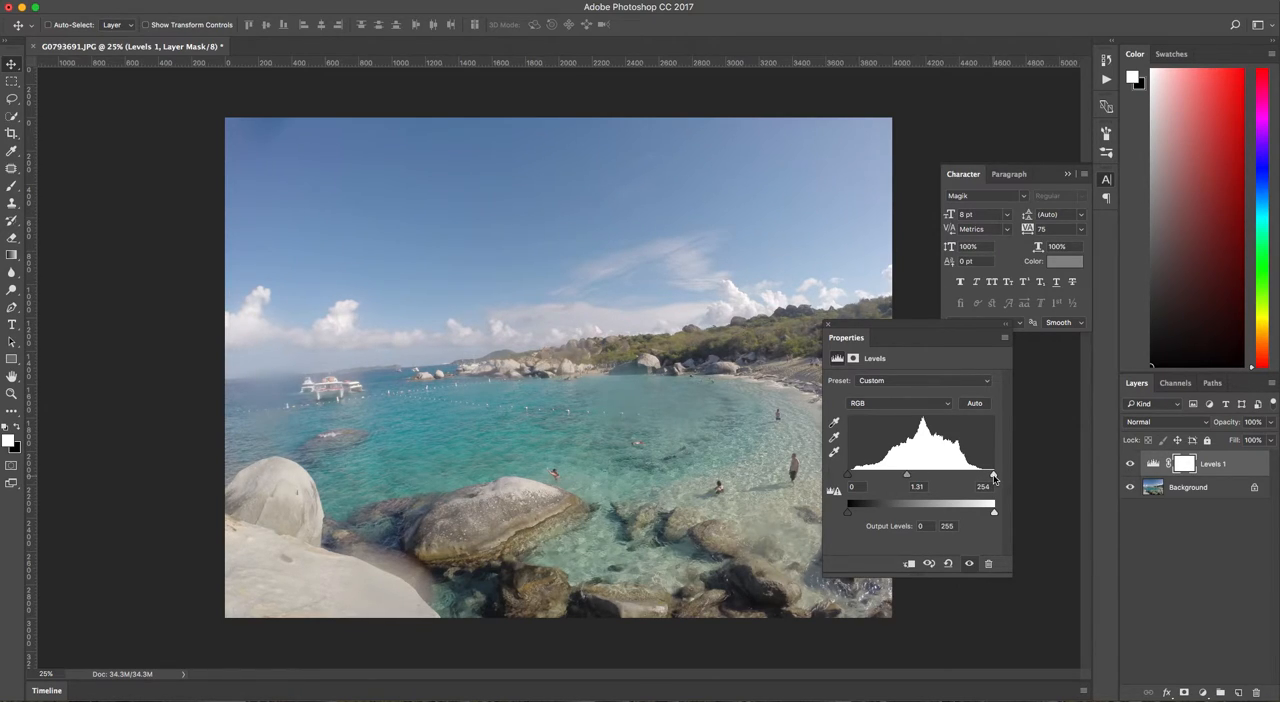
{"action": "left_click_drag", "start_coordinate": [994, 479], "coordinate": [981, 480]}
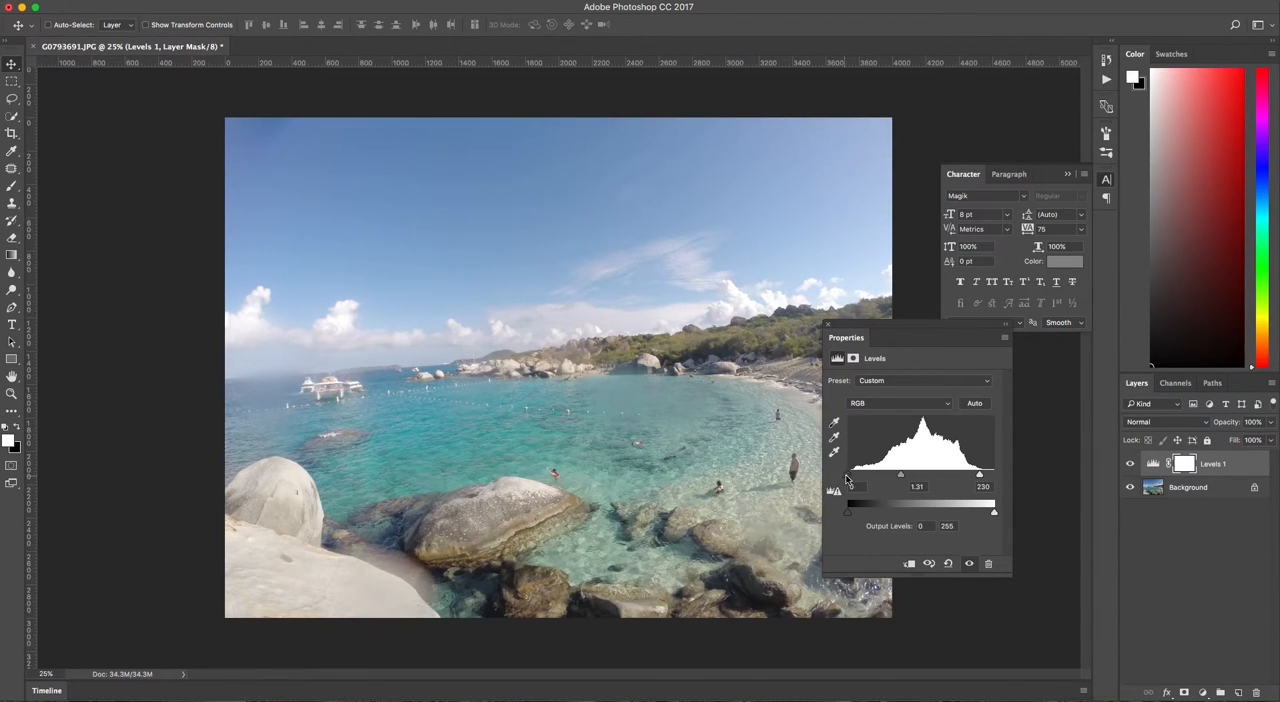
{"action": "left_click_drag", "start_coordinate": [851, 481], "coordinate": [853, 481]}
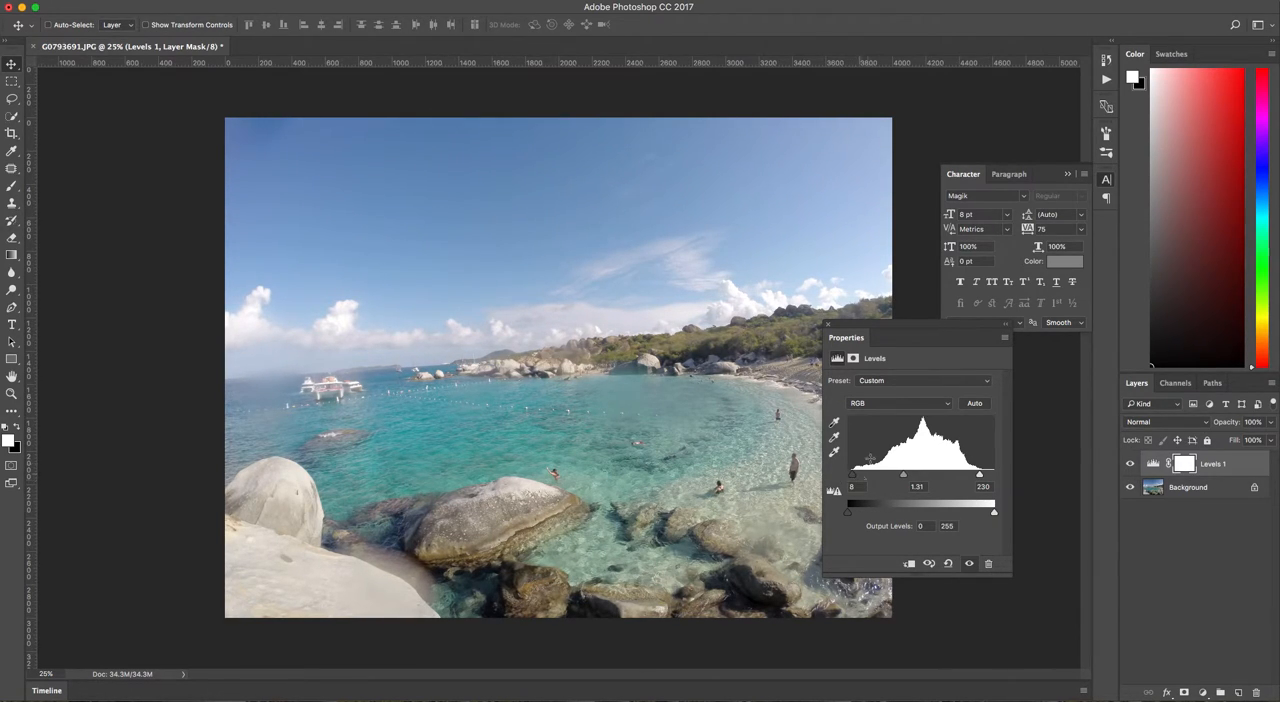
{"action": "left_click", "coordinate": [828, 327]}
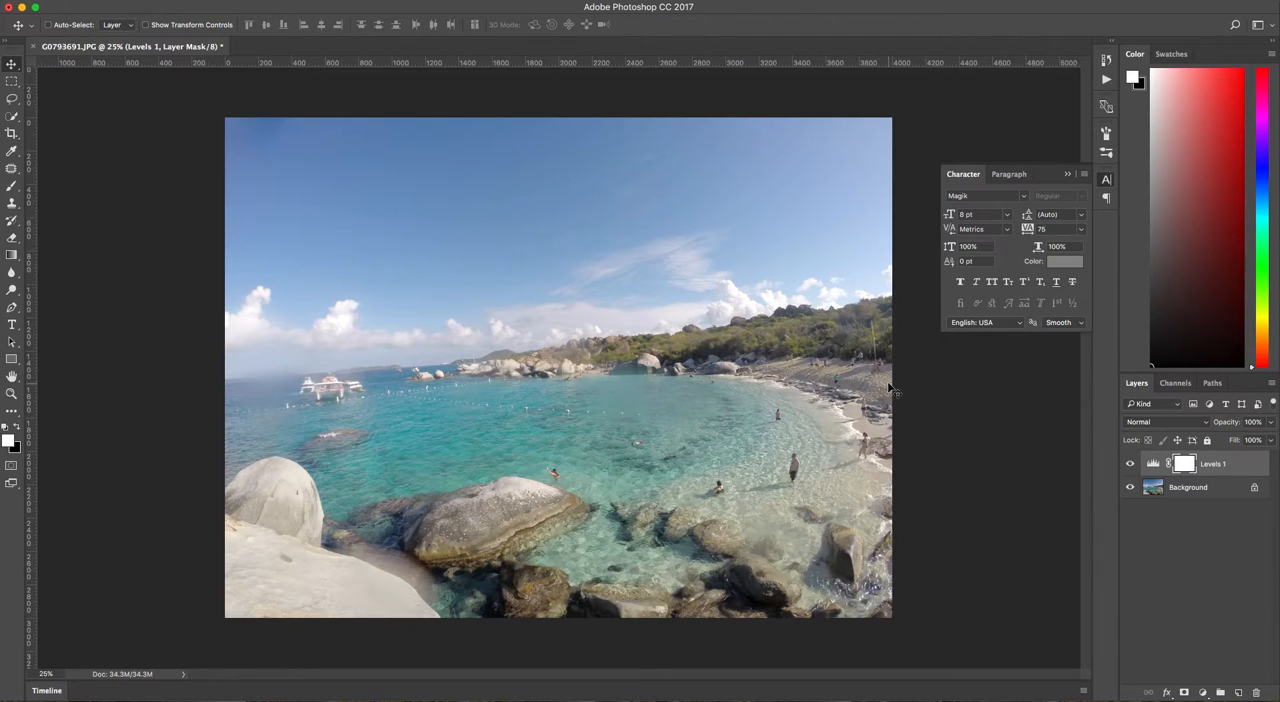
Compare the photo with and without the Levels adjustment, leaving the layer visible.
{"action": "left_click", "coordinate": [1131, 466]}
{"action": "left_click", "coordinate": [1131, 466]}
{"action": "left_click", "coordinate": [1131, 466]}
{"action": "left_click", "coordinate": [1131, 466]}
{"action": "left_click", "coordinate": [1131, 466]}
{"action": "left_click", "coordinate": [1131, 466]}
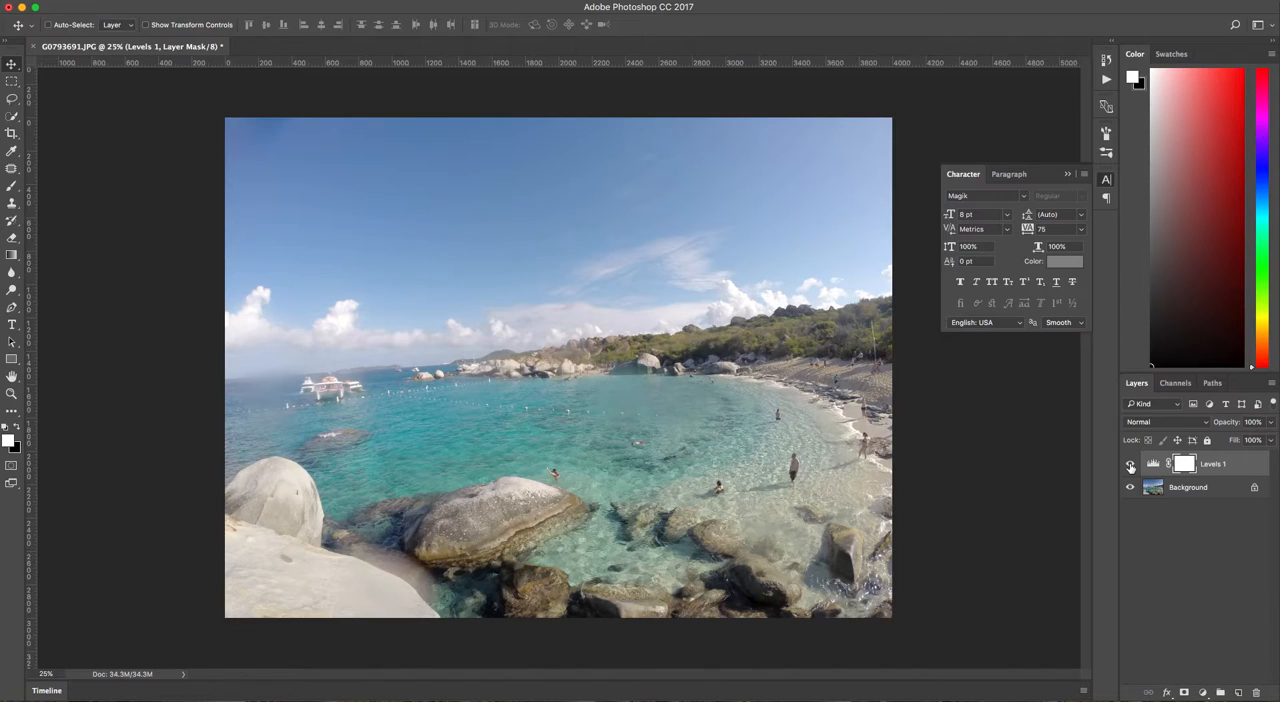
Add a Curves adjustment layer above the Levels layer.
{"action": "left_click", "coordinate": [1205, 693]}
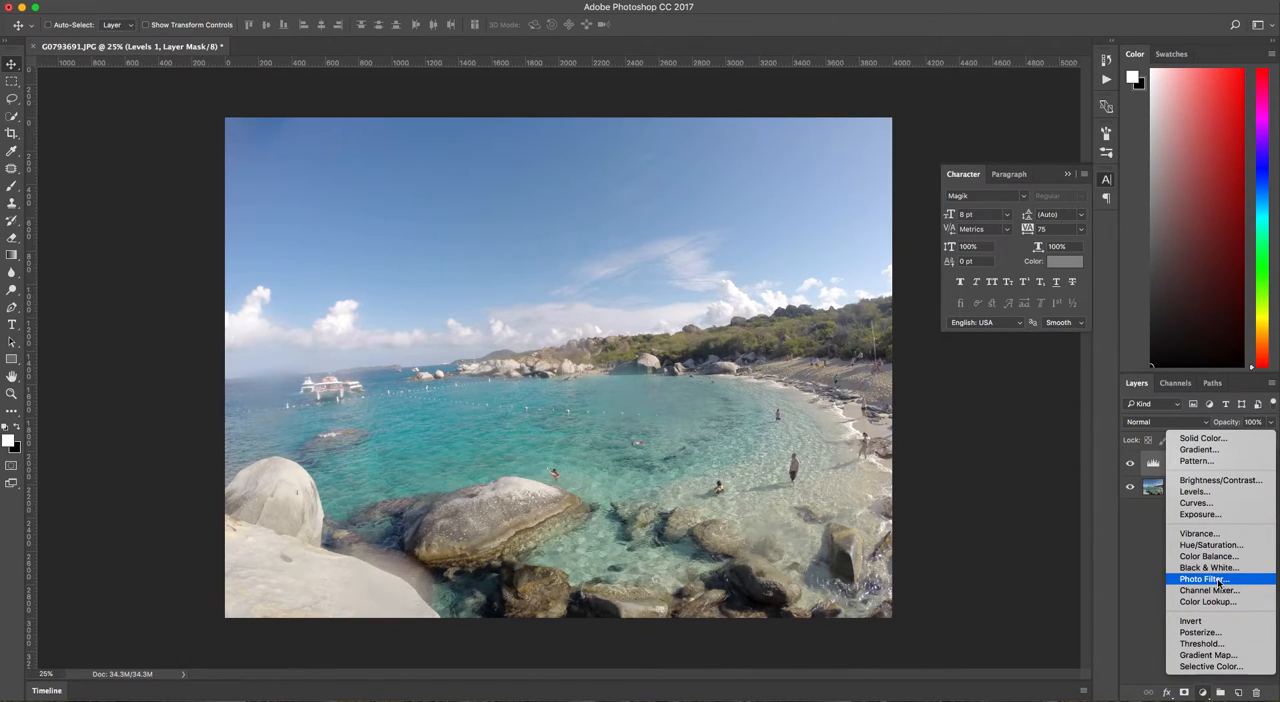
{"action": "left_click", "coordinate": [1200, 504]}
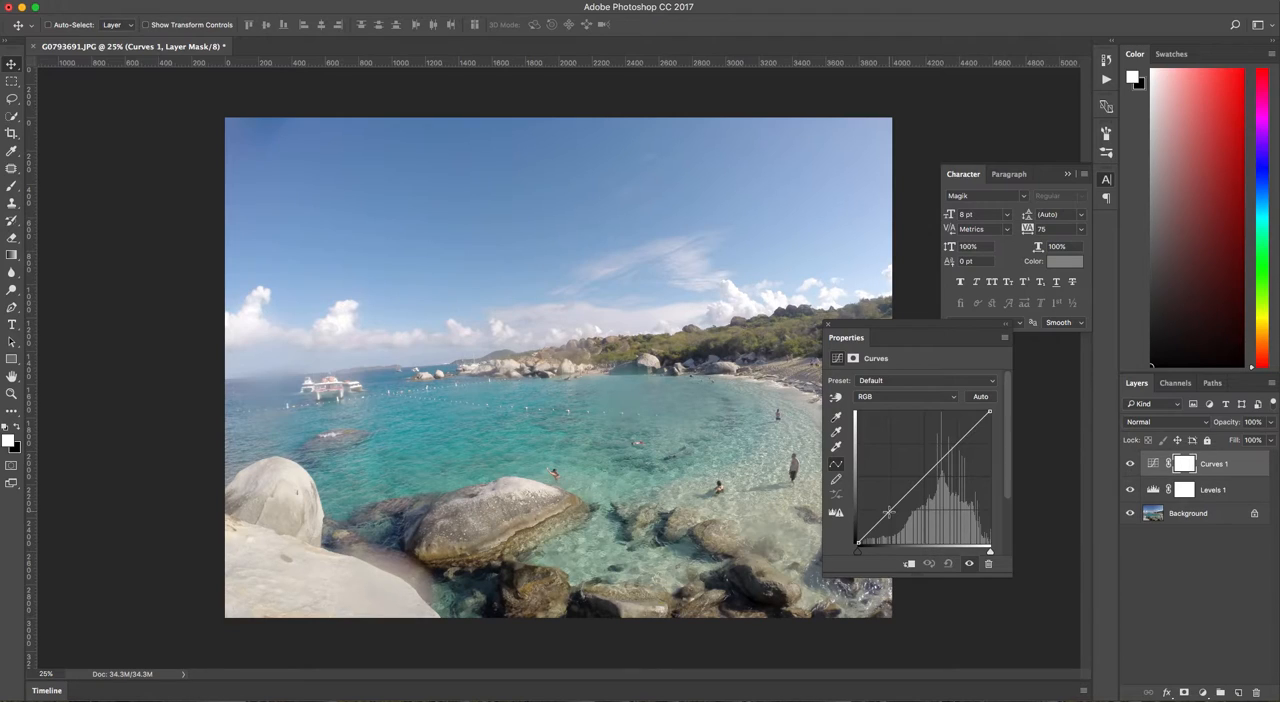
Try the Lighter, Medium Contrast and Color Negative presets on the Curves adjustment.
{"action": "left_click", "coordinate": [860, 382]}
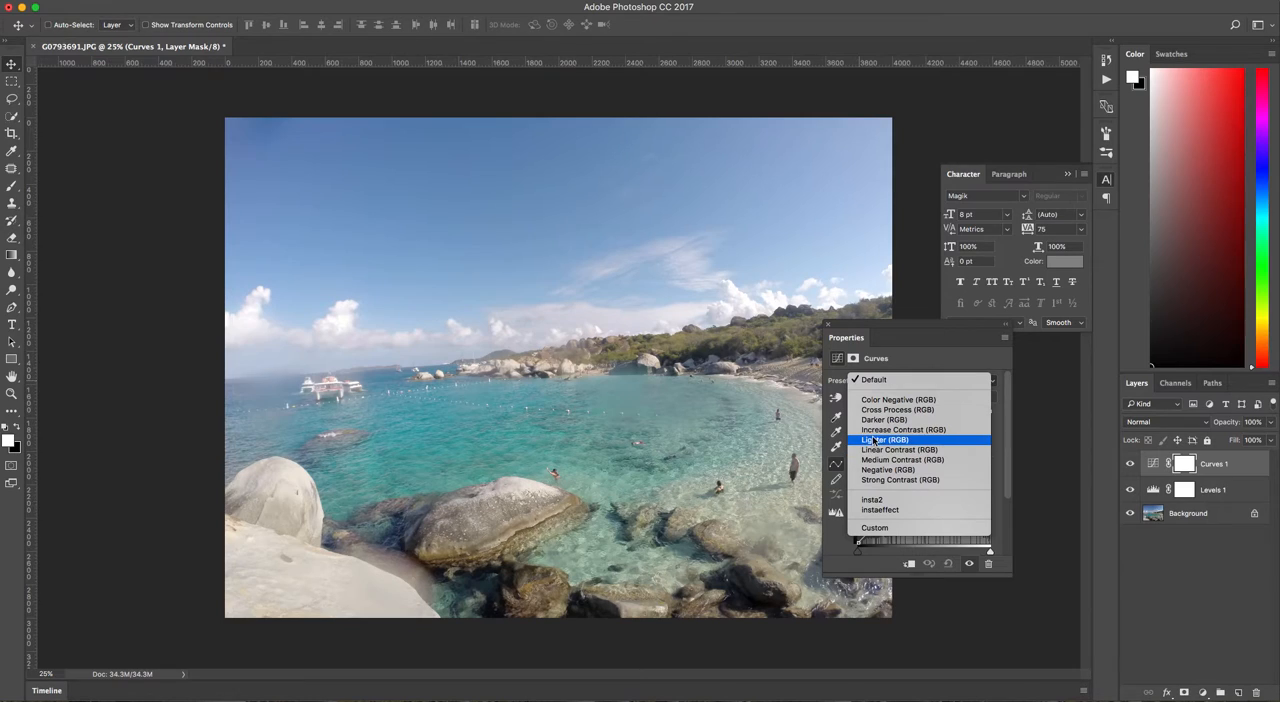
{"action": "left_click", "coordinate": [880, 440]}
{"action": "left_click", "coordinate": [879, 381]}
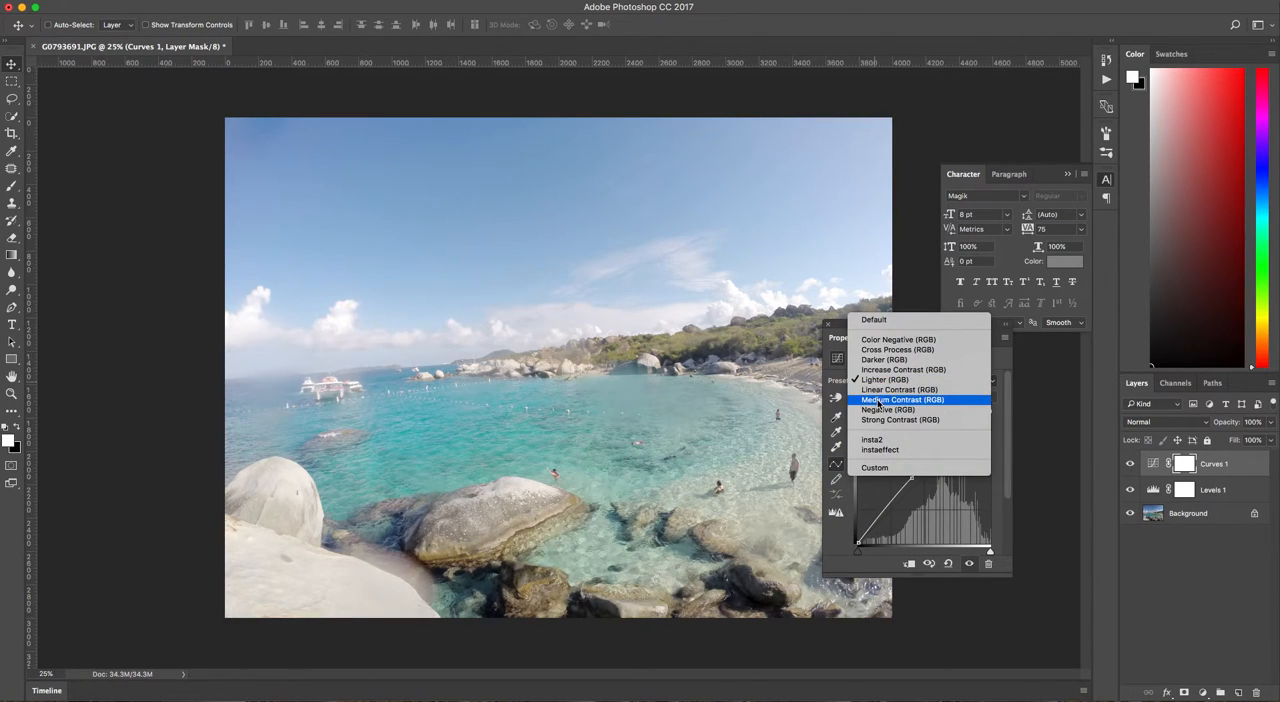
{"action": "left_click", "coordinate": [880, 400]}
{"action": "left_click", "coordinate": [879, 380]}
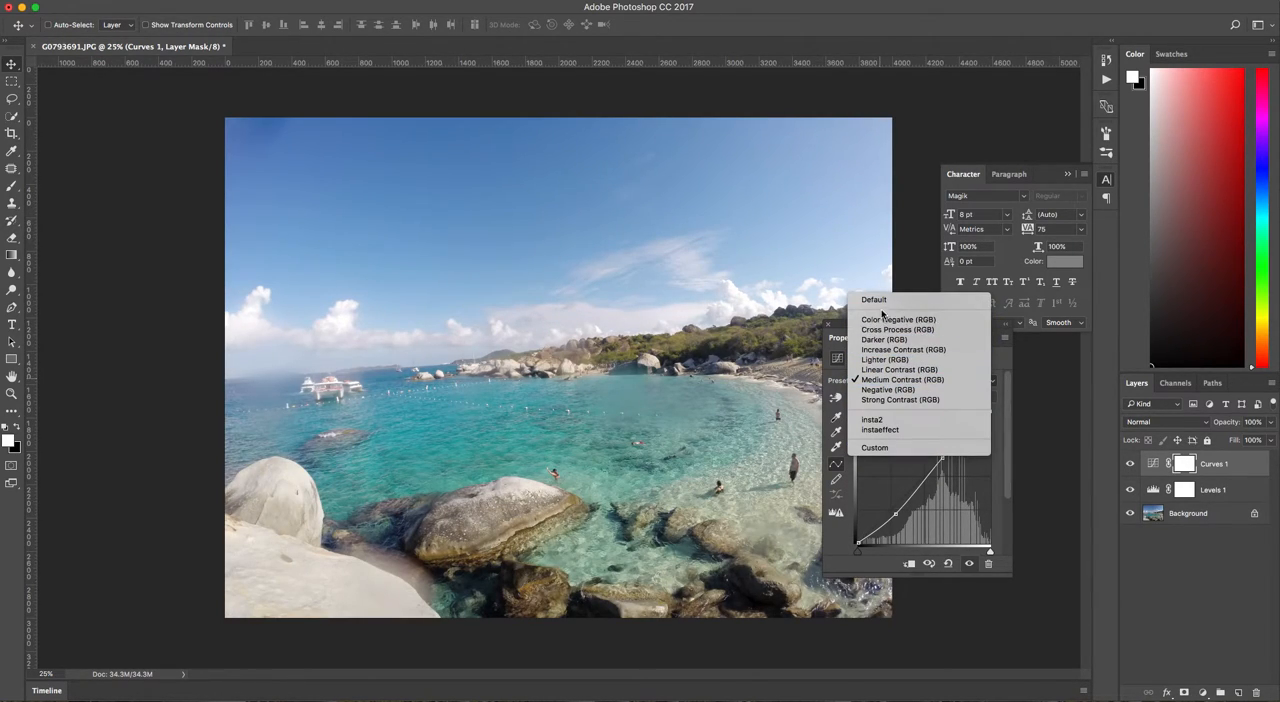
{"action": "left_click", "coordinate": [887, 378]}
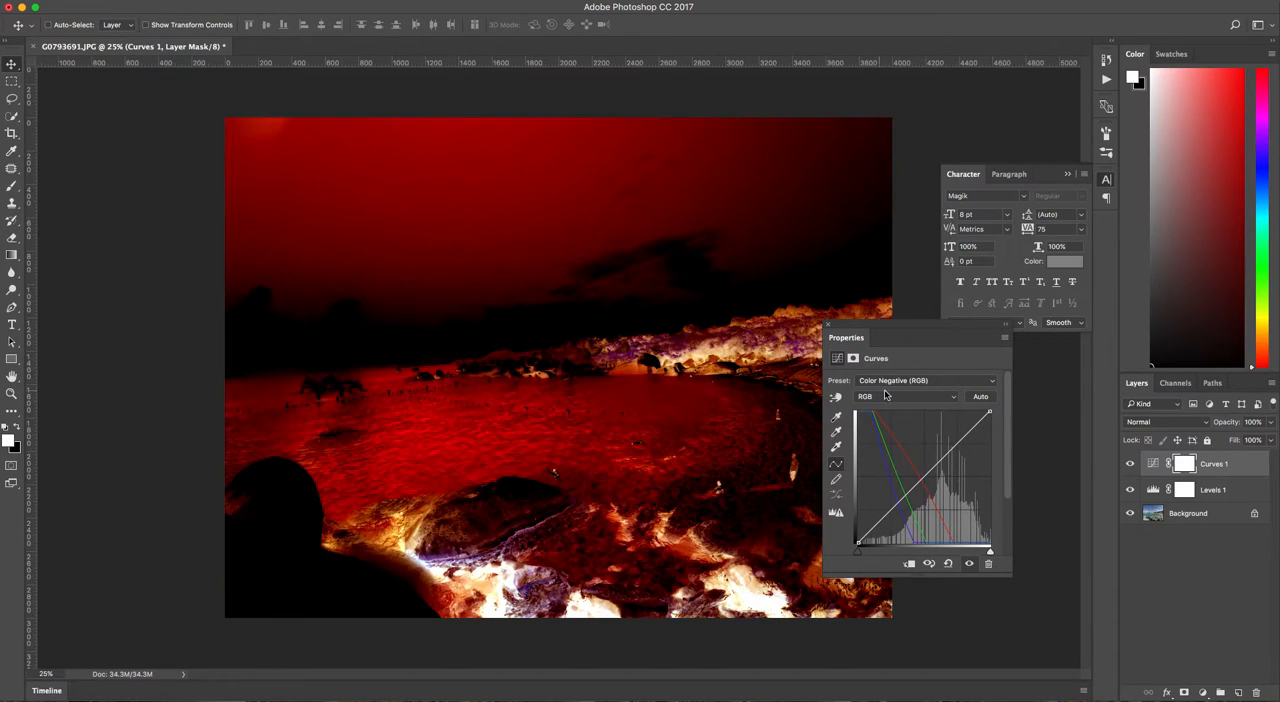
{"action": "left_click", "coordinate": [890, 397]}
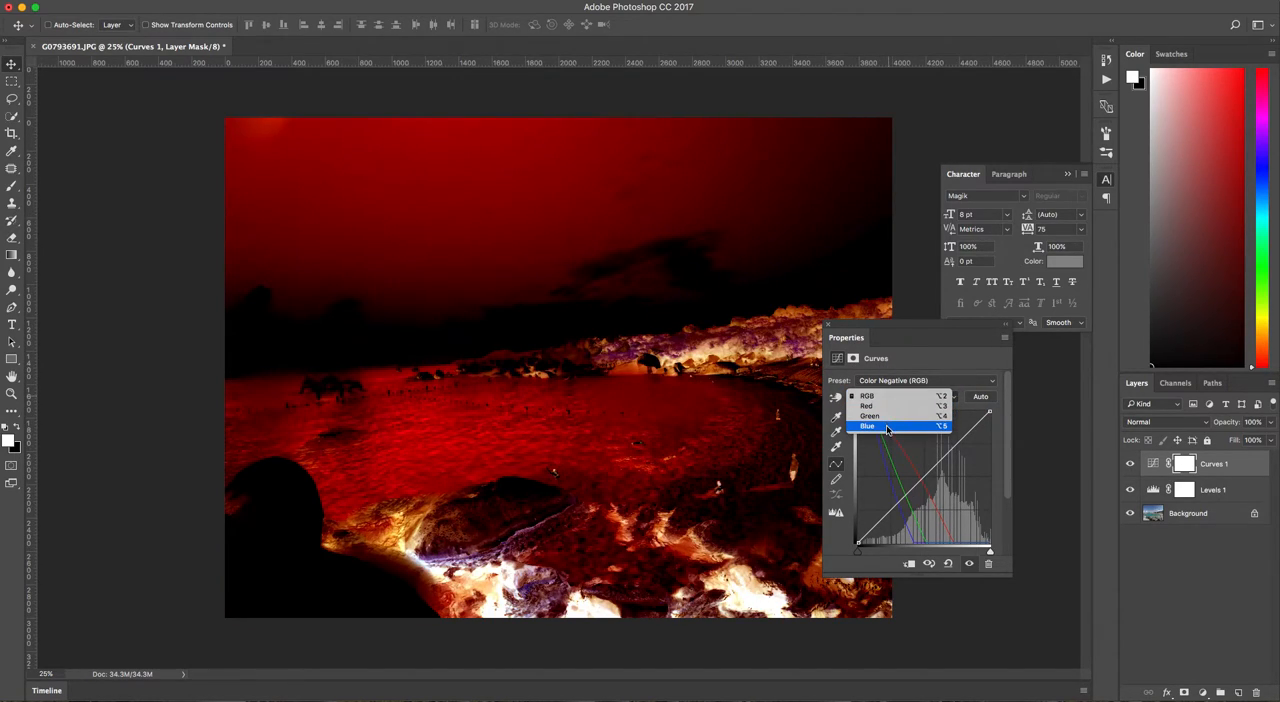
{"action": "left_click", "coordinate": [888, 396]}
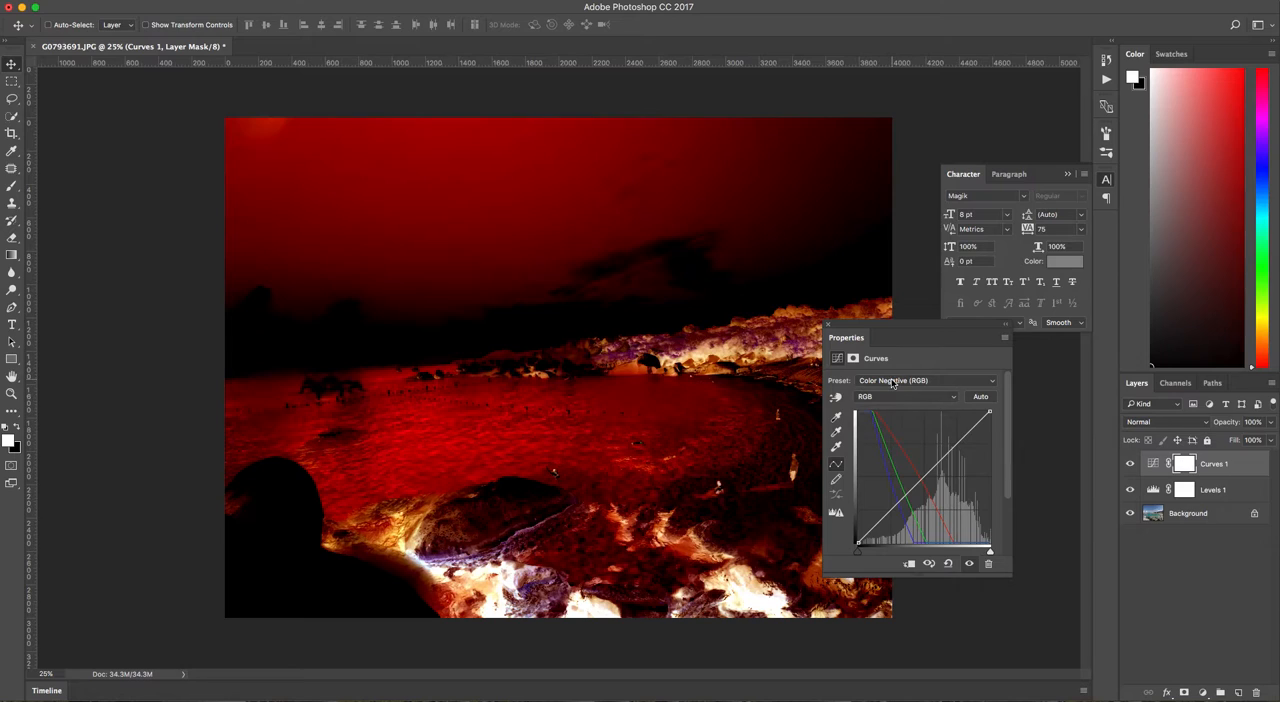
Try the Negative and Strong Contrast presets on the Curves adjustment, and restore the Default curve.
{"action": "left_click", "coordinate": [893, 381]}
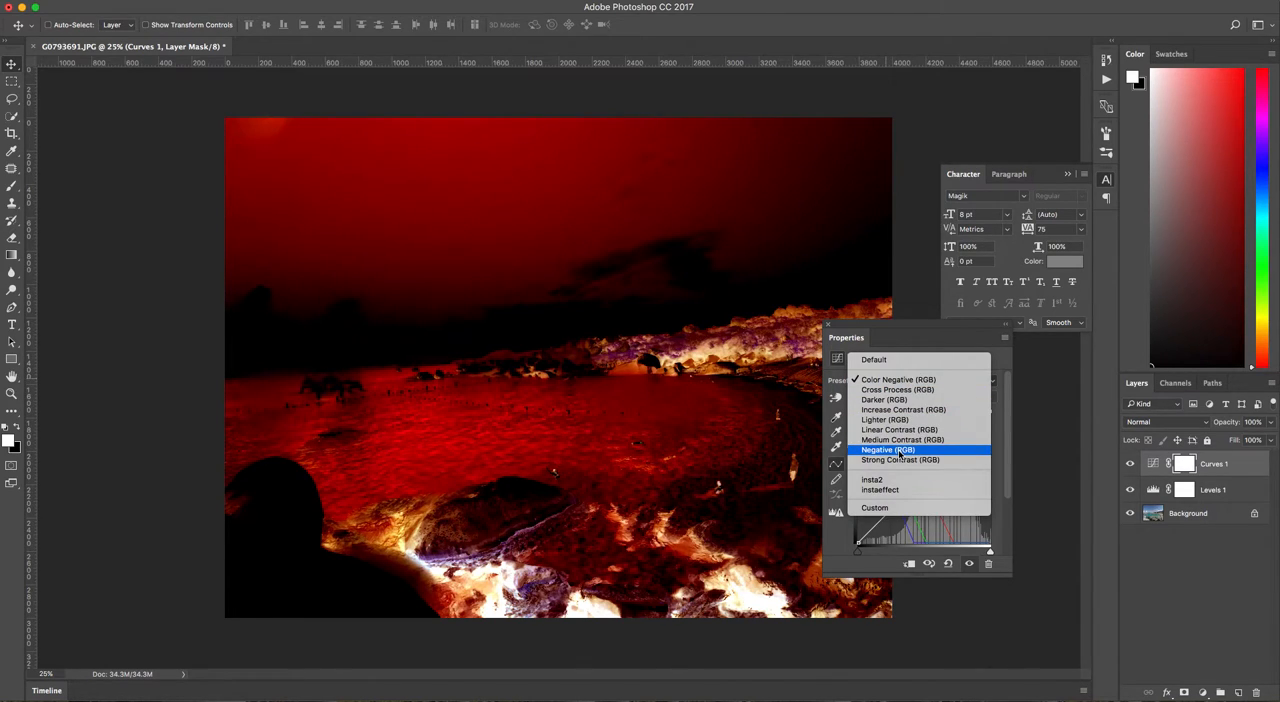
{"action": "left_click", "coordinate": [900, 452]}
{"action": "left_click", "coordinate": [893, 383]}
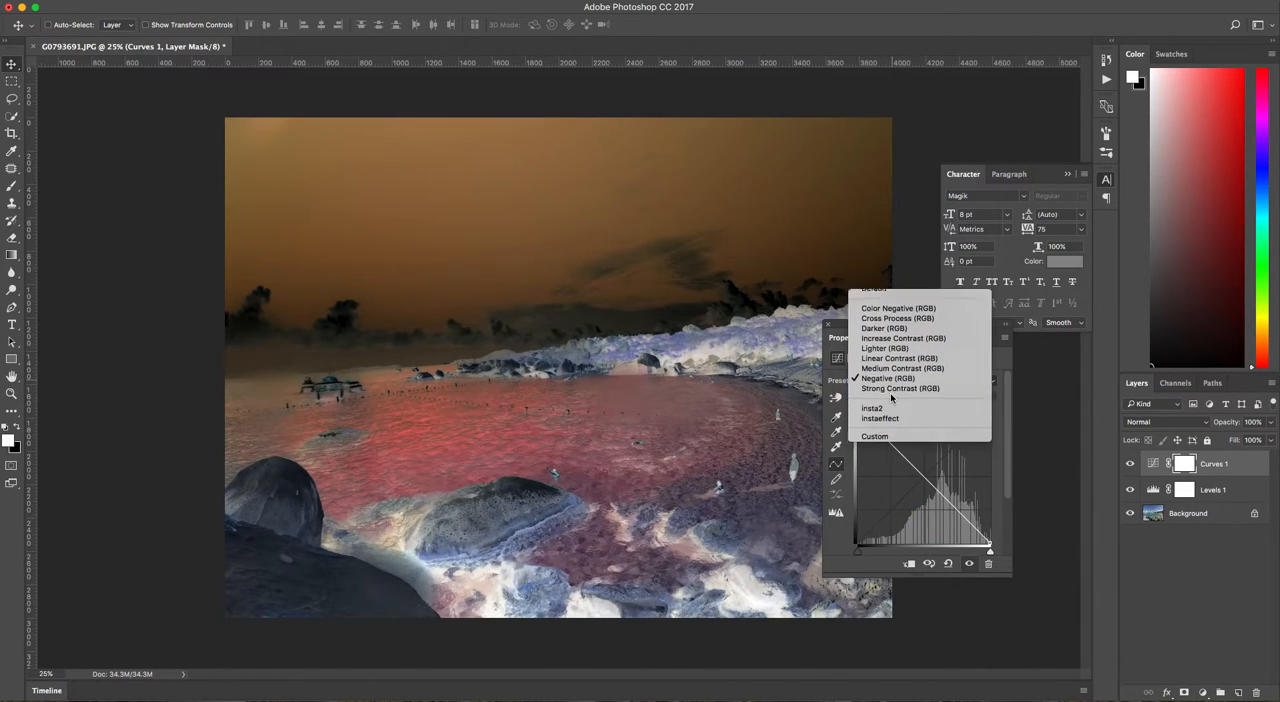
{"action": "left_click", "coordinate": [892, 392]}
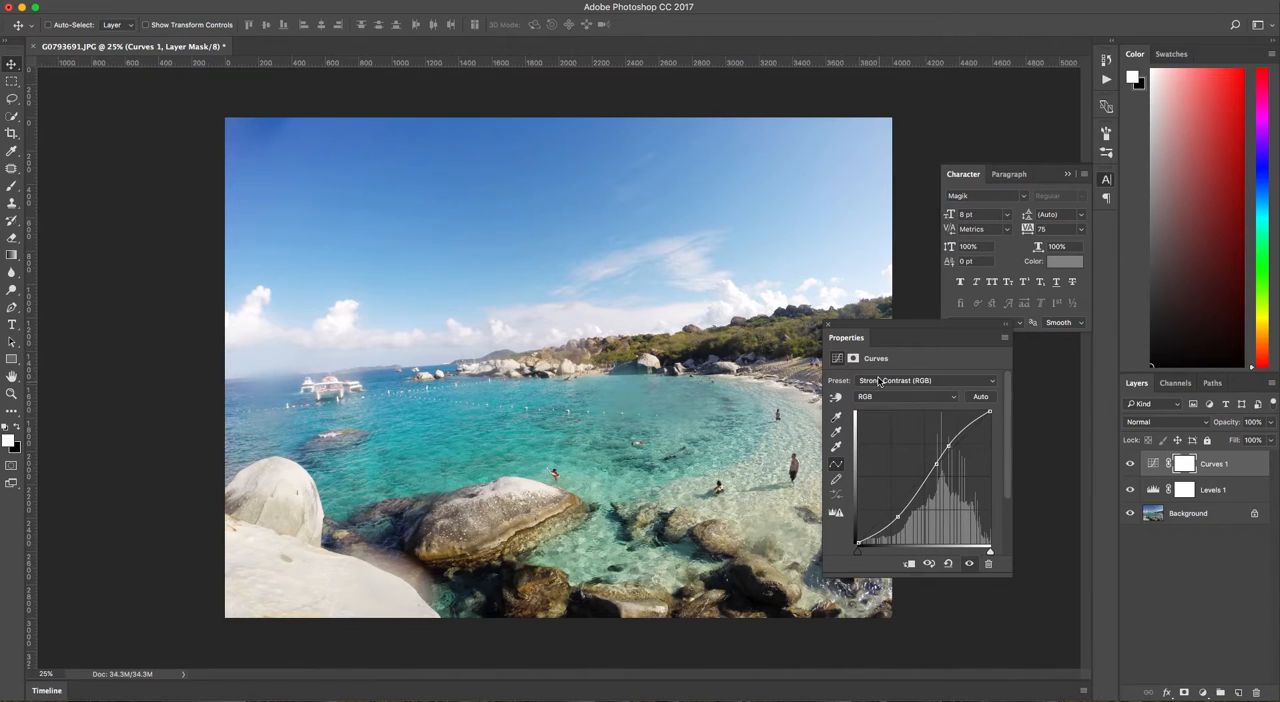
{"action": "left_click", "coordinate": [879, 381]}
{"action": "left_click", "coordinate": [872, 283]}
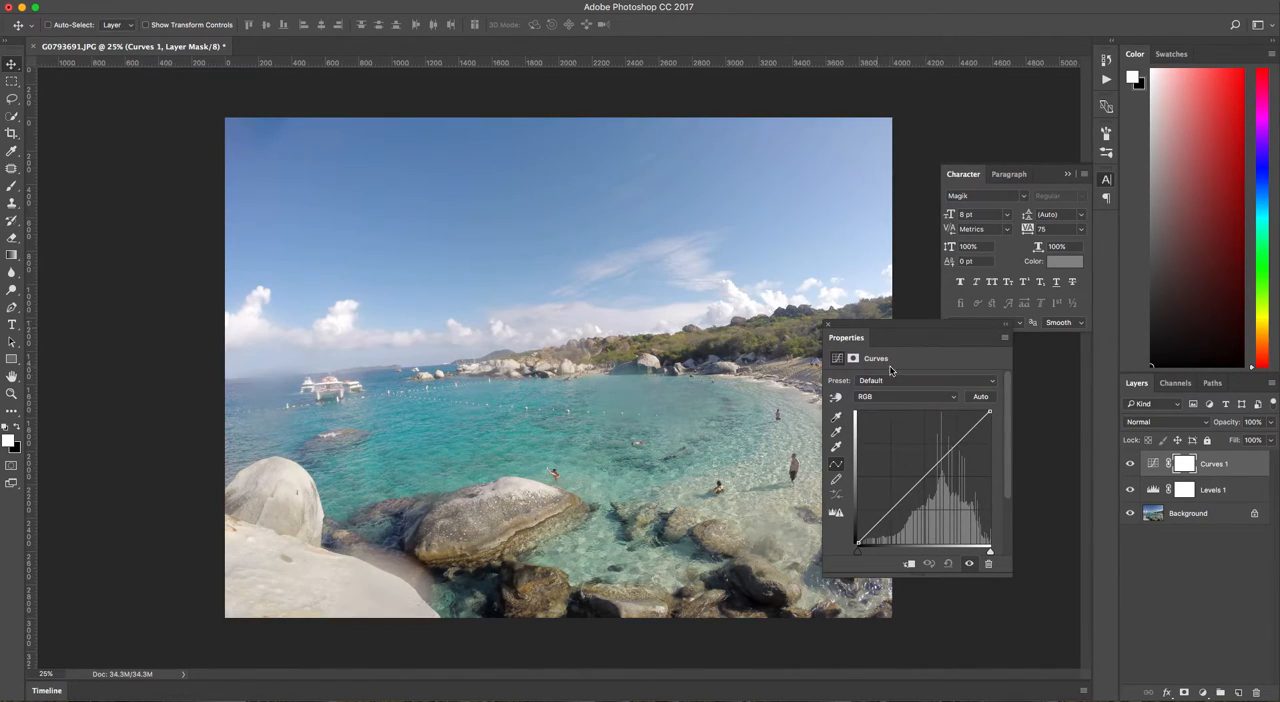
{"action": "left_click", "coordinate": [889, 384]}
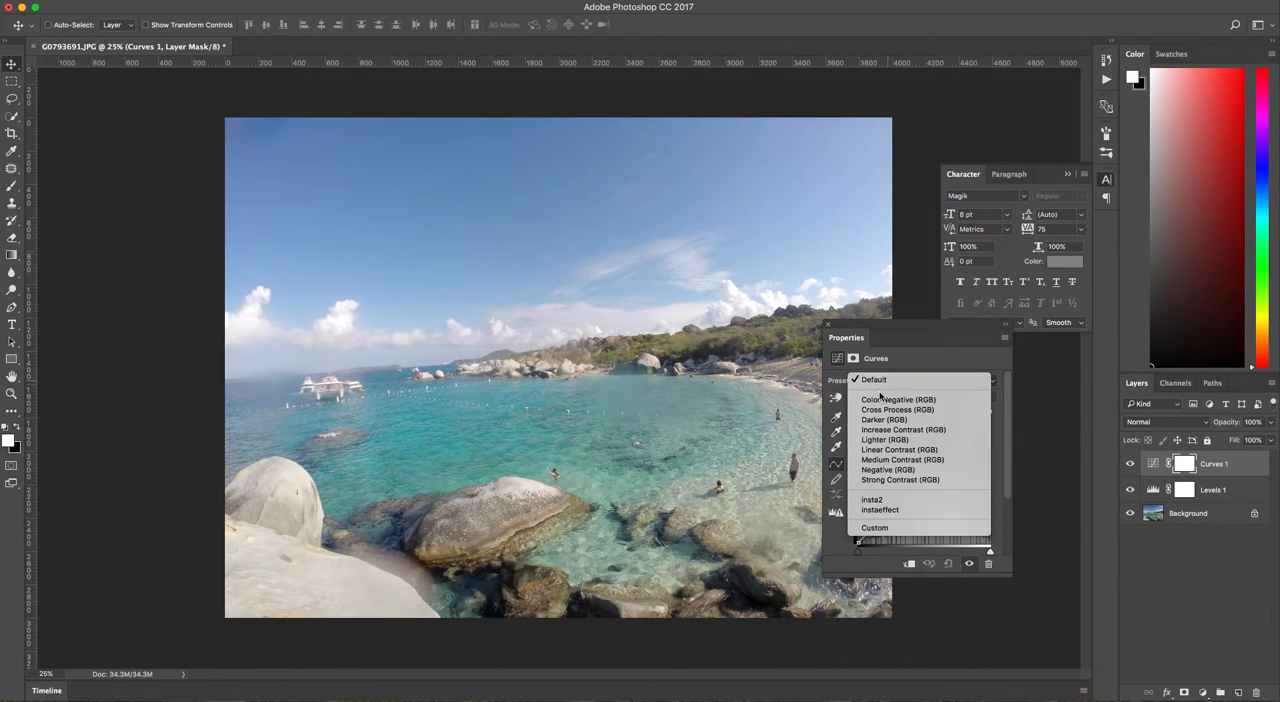
{"action": "left_click", "coordinate": [996, 449]}
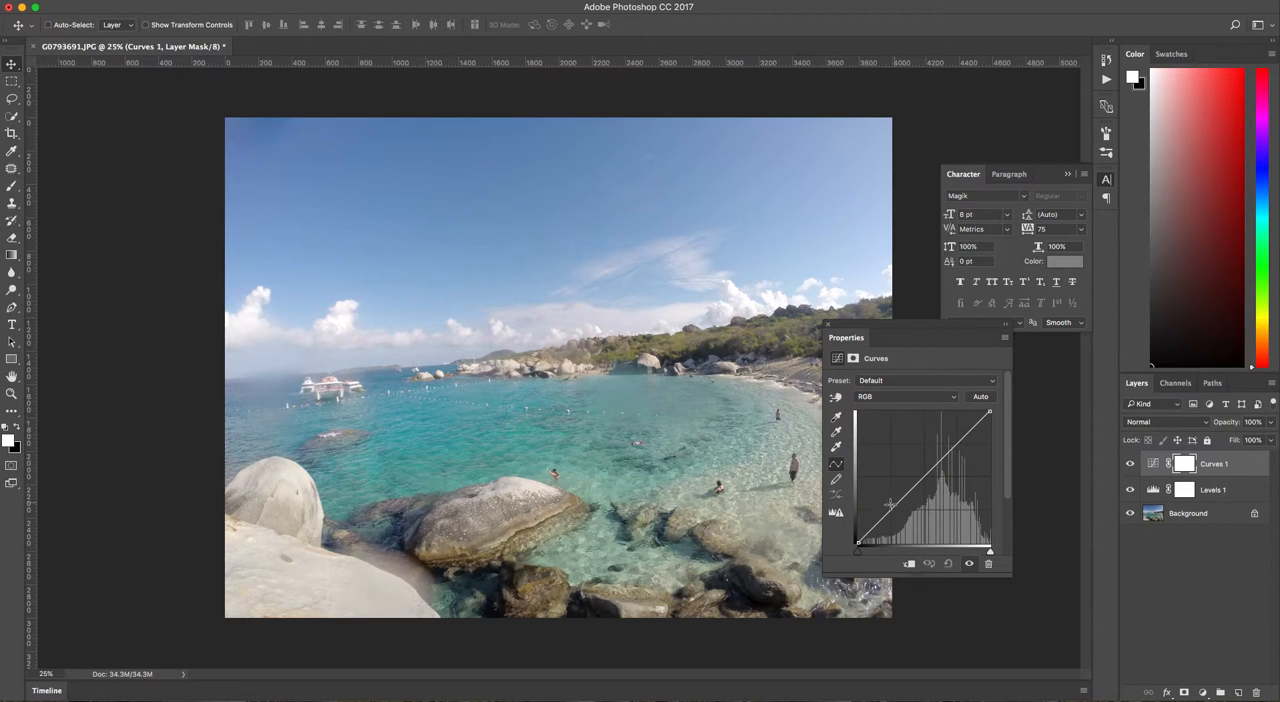
Shape the RGB curve into a gentle S with a lowered shadow point and a raised highlight point.
{"action": "mouse_move", "coordinate": [885, 516]}
{"action": "left_mouse_down"}
{"action": "mouse_move", "coordinate": [886, 528]}
{"action": "mouse_move", "coordinate": [890, 513]}
{"action": "left_mouse_up"}
{"action": "left_click_drag", "start_coordinate": [952, 443], "coordinate": [954, 440]}
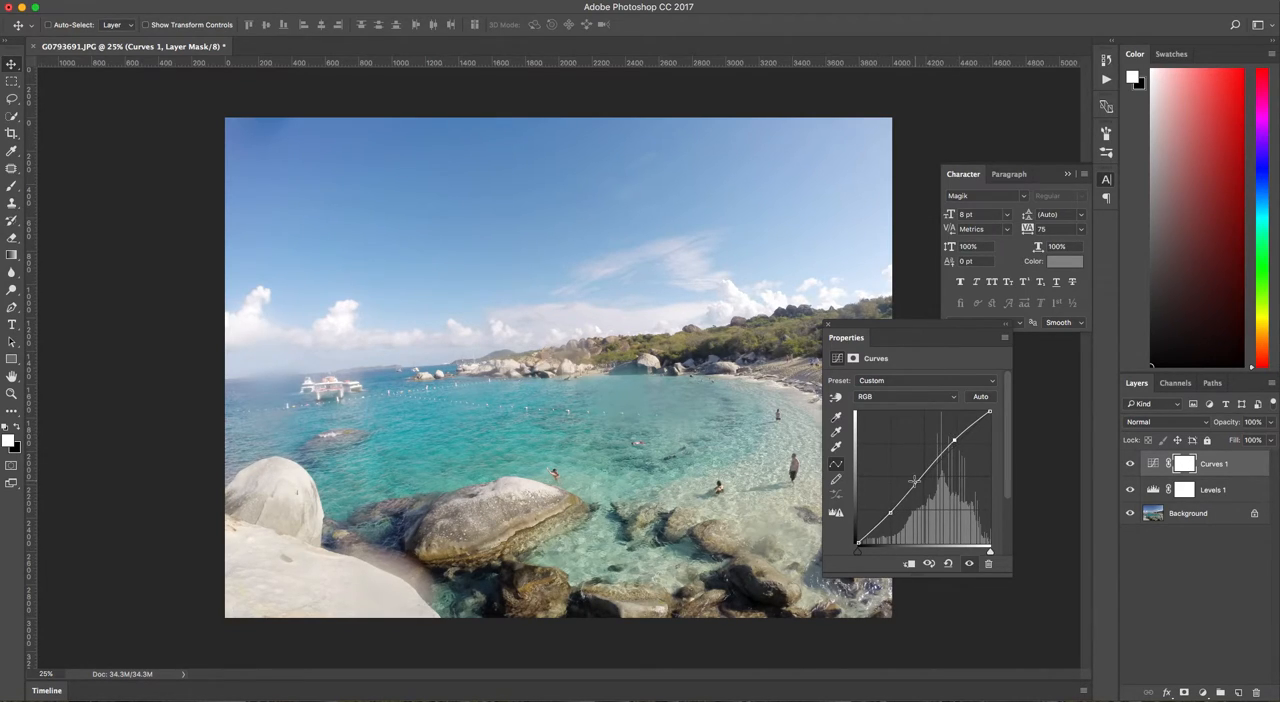
{"action": "left_click_drag", "start_coordinate": [890, 513], "coordinate": [893, 515]}
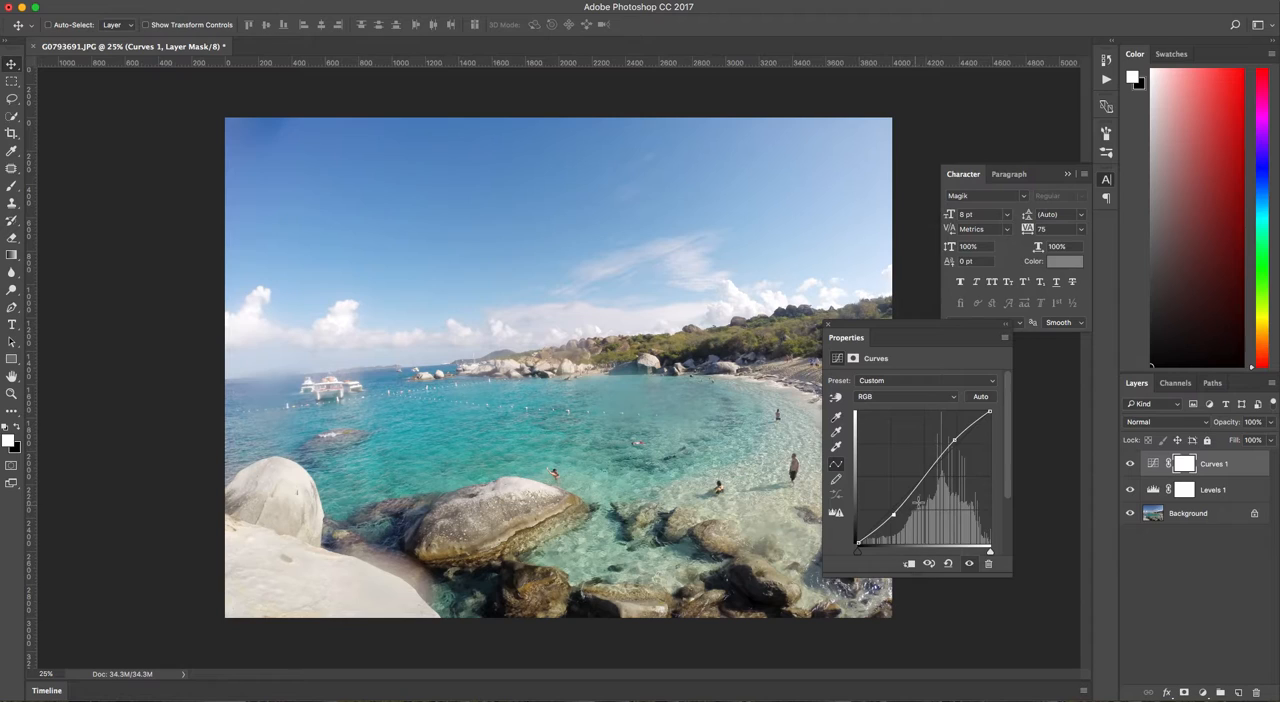
{"action": "left_click_drag", "start_coordinate": [955, 440], "coordinate": [950, 433]}
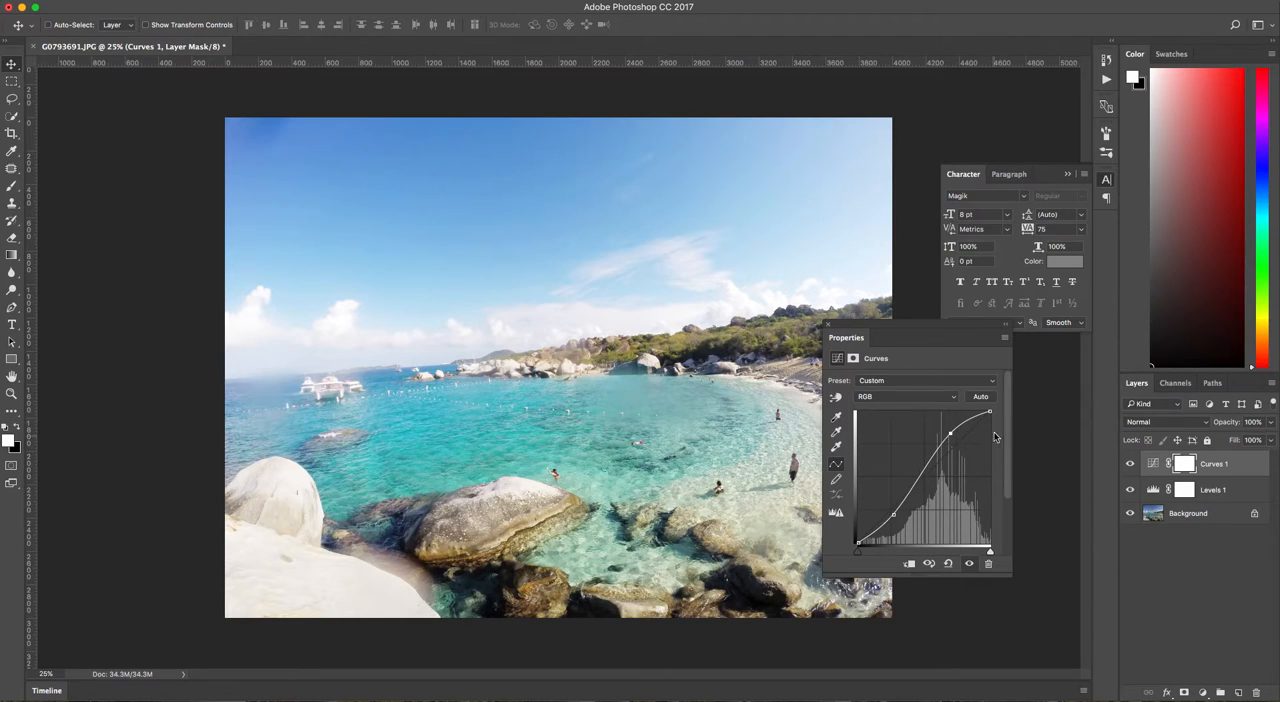
{"action": "left_click_drag", "start_coordinate": [950, 433], "coordinate": [953, 436]}
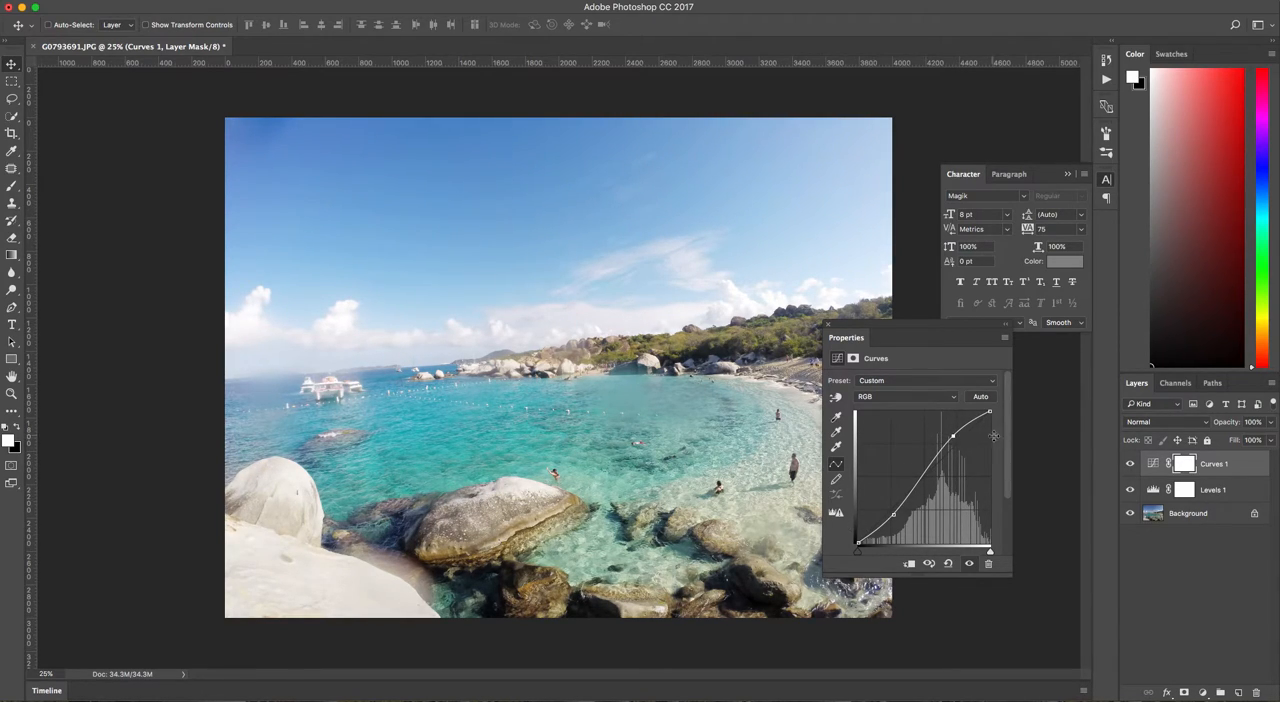
{"action": "left_click_drag", "start_coordinate": [953, 437], "coordinate": [958, 451]}
{"action": "left_click_drag", "start_coordinate": [893, 515], "coordinate": [898, 518]}
{"action": "left_click_drag", "start_coordinate": [957, 451], "coordinate": [954, 436]}
{"action": "left_click_drag", "start_coordinate": [897, 518], "coordinate": [894, 518]}
Move the curve settings clear of the photo and add slightly adjusted shadow and highlight points to the Red curve.
{"action": "left_click_drag", "start_coordinate": [914, 331], "coordinate": [1002, 371]}
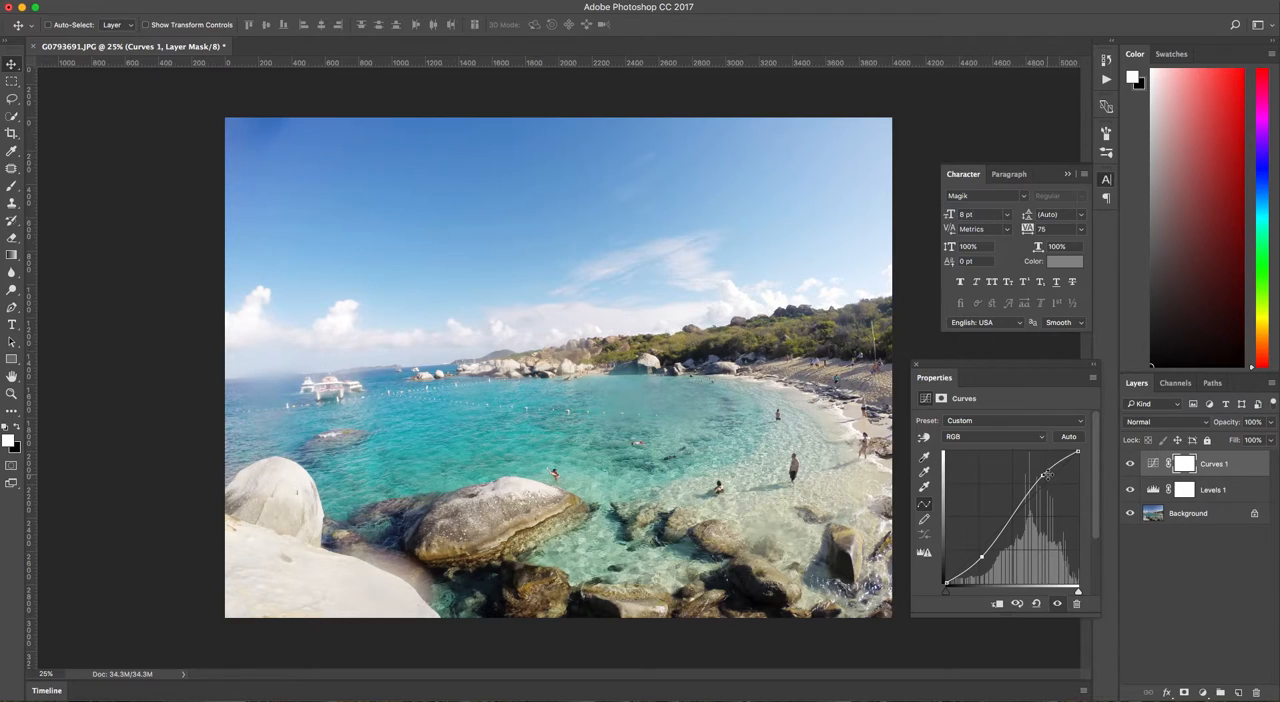
{"action": "left_click", "coordinate": [964, 440]}
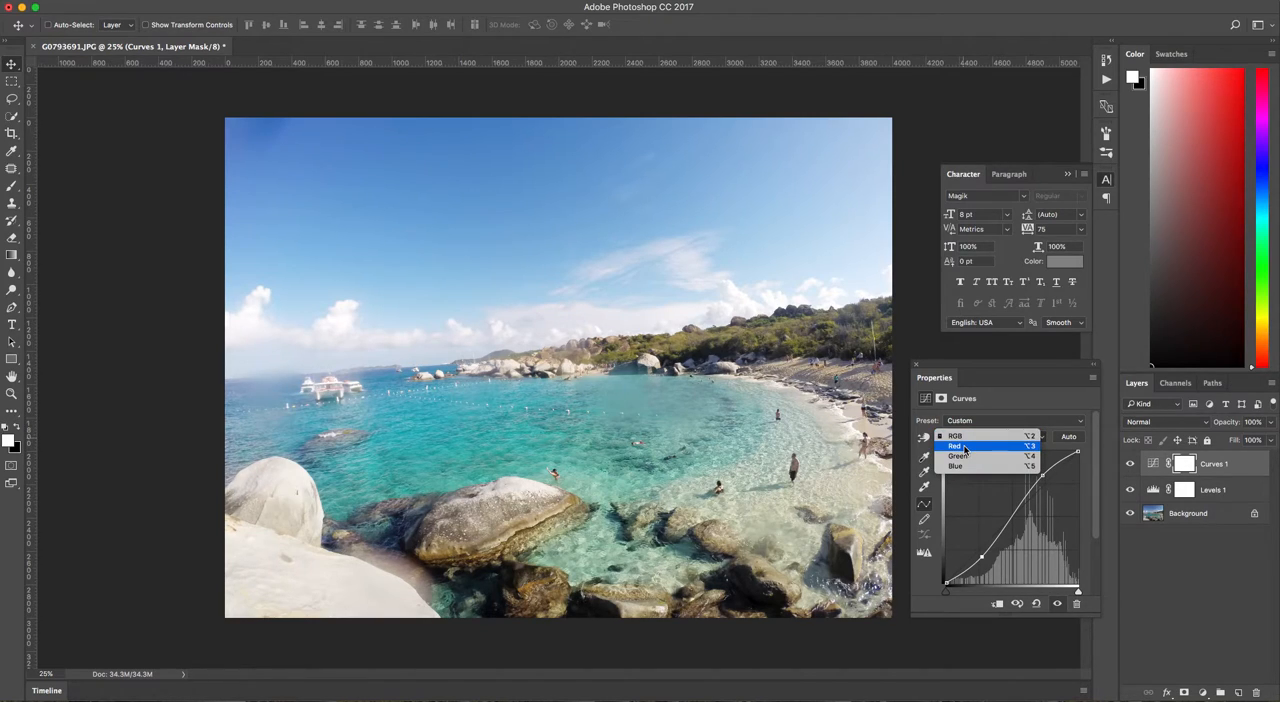
{"action": "left_click", "coordinate": [964, 448]}
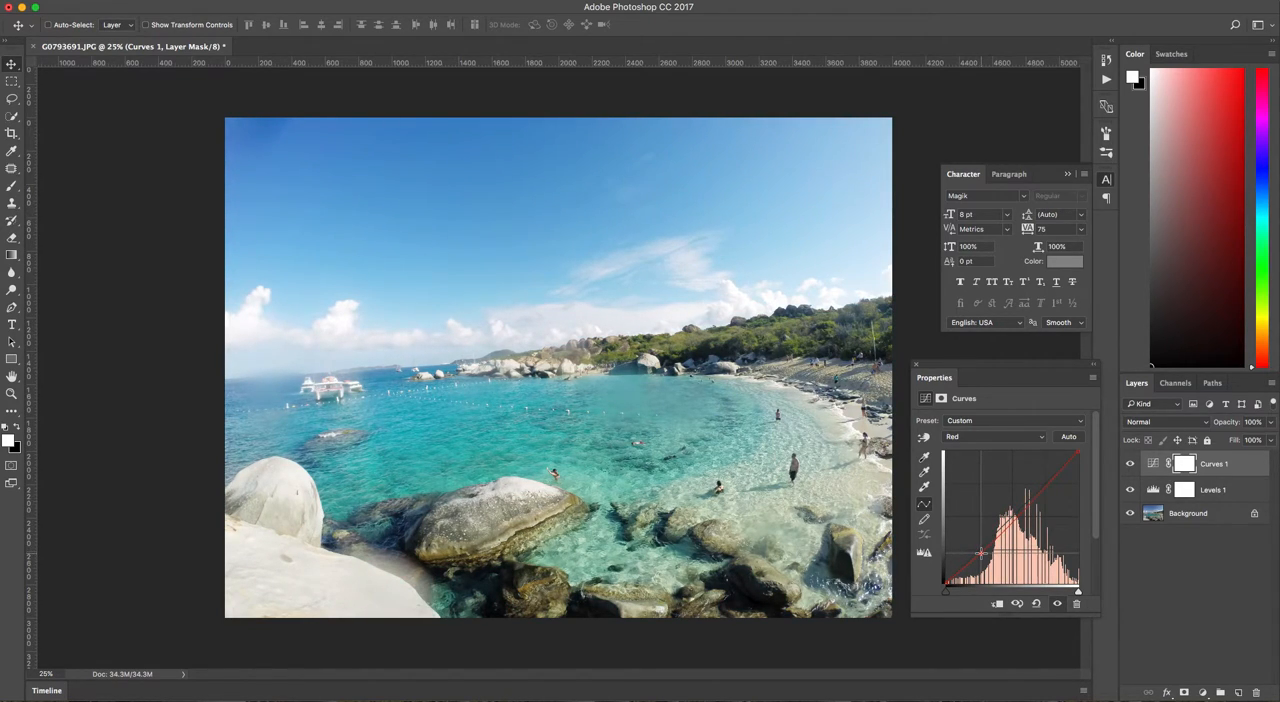
{"action": "left_click_drag", "start_coordinate": [983, 555], "coordinate": [980, 553]}
{"action": "left_click_drag", "start_coordinate": [1046, 484], "coordinate": [1044, 484]}
Add a shadow point and a highlight point to the Green curve, keeping both close to the diagonal.
{"action": "left_click", "coordinate": [957, 440]}
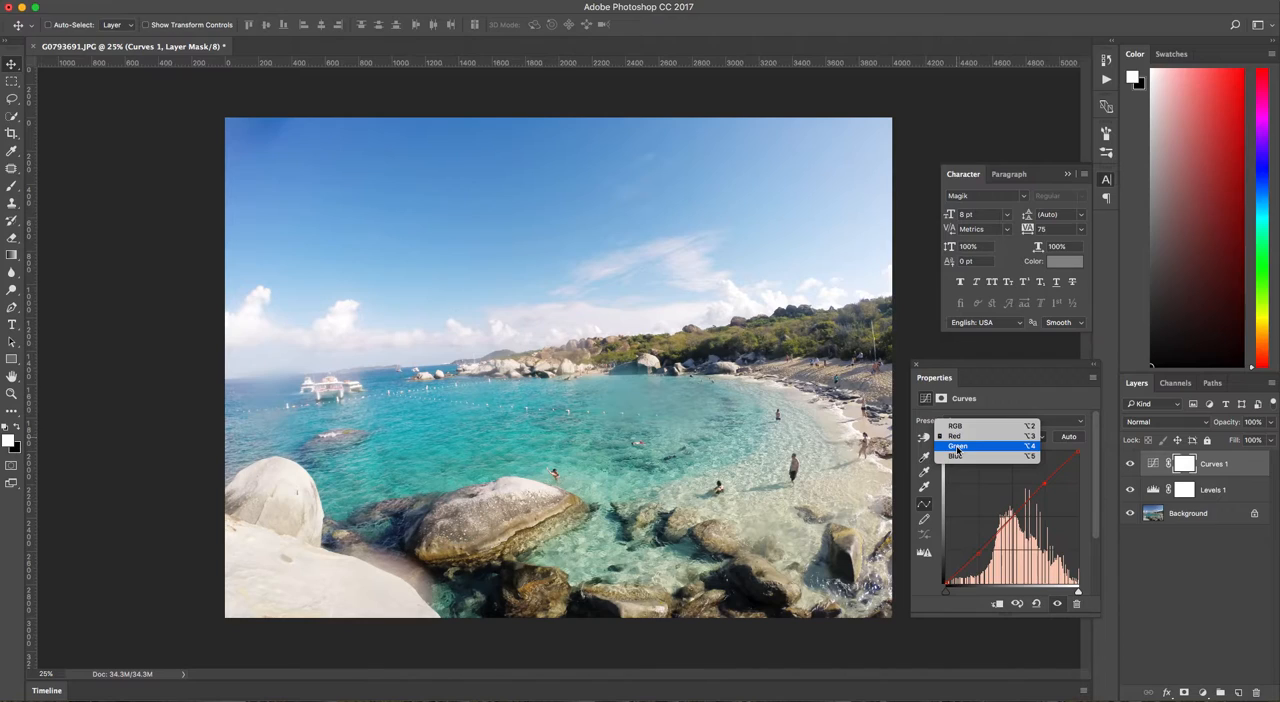
{"action": "left_click", "coordinate": [957, 446]}
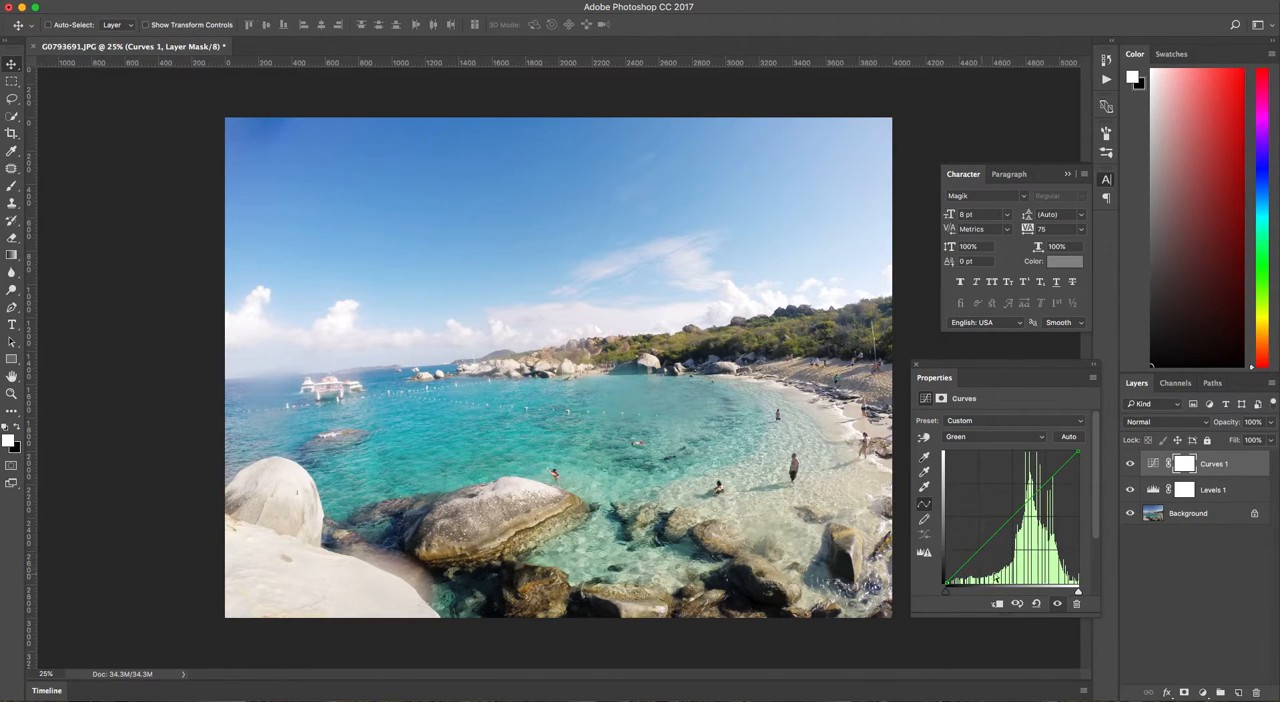
{"action": "left_click", "coordinate": [982, 549]}
{"action": "left_click_drag", "start_coordinate": [982, 549], "coordinate": [983, 550]}
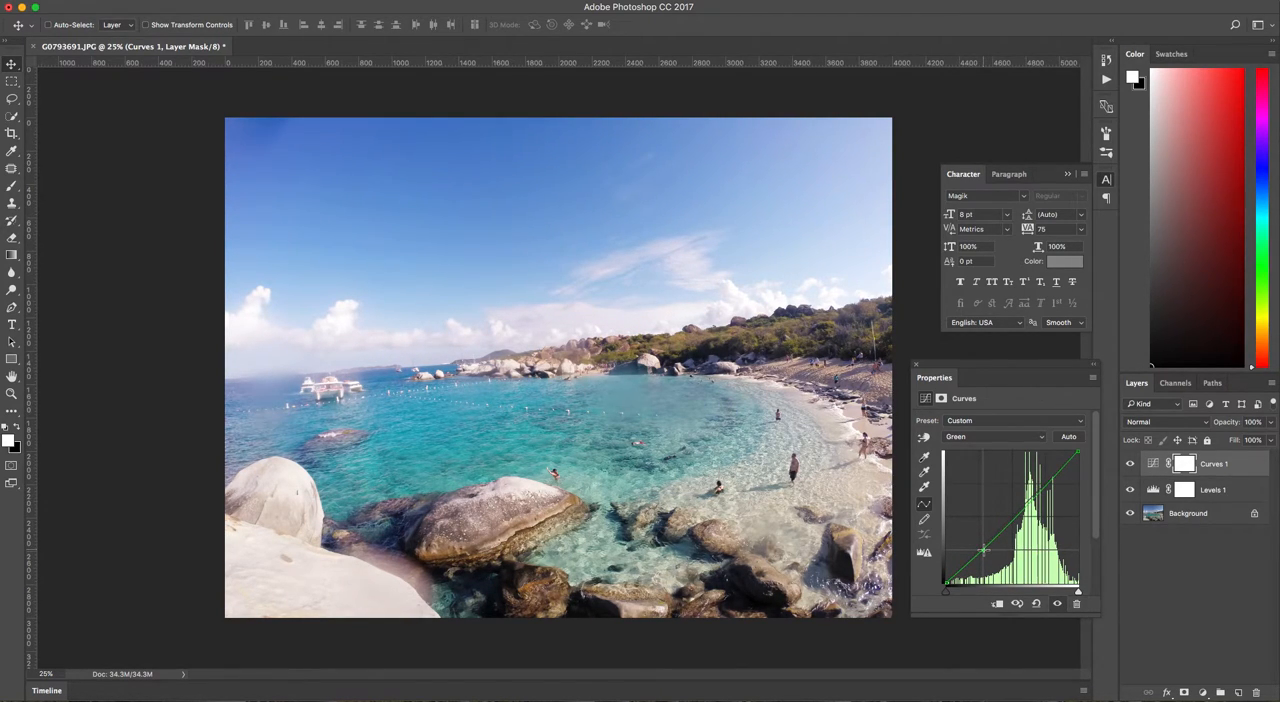
{"action": "left_click", "coordinate": [1049, 480]}
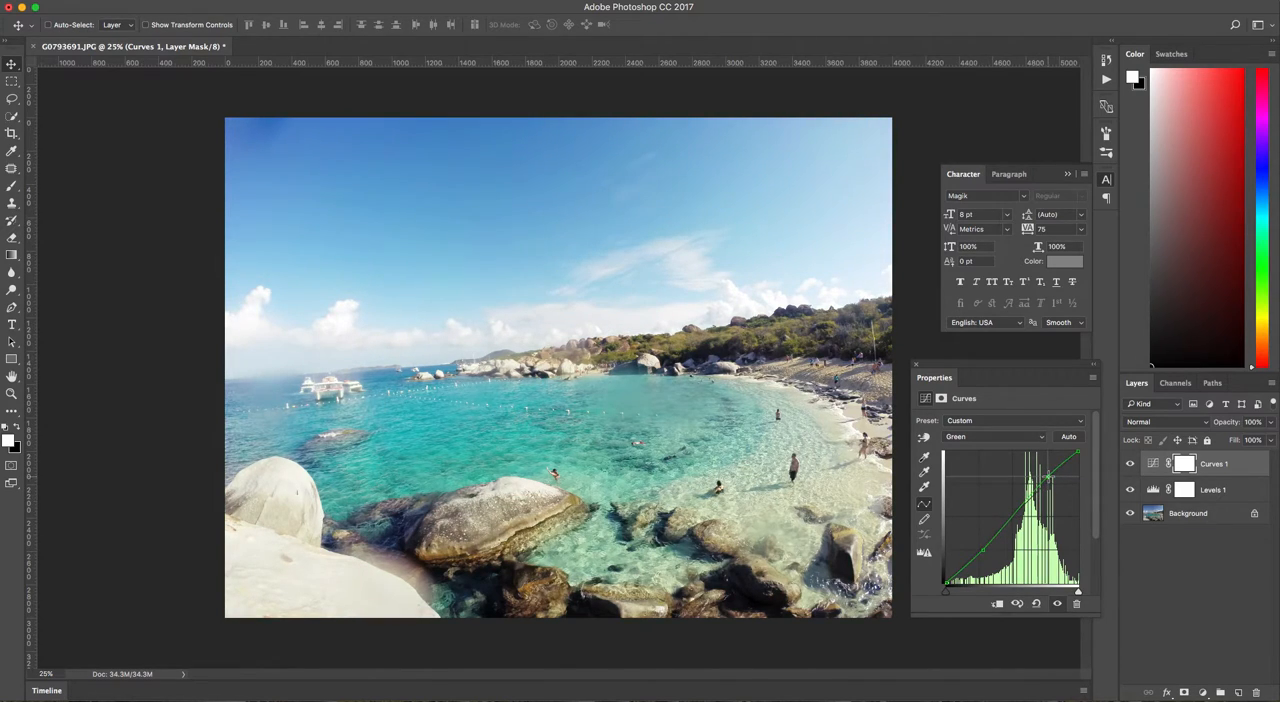
{"action": "left_click_drag", "start_coordinate": [1048, 477], "coordinate": [1051, 479]}
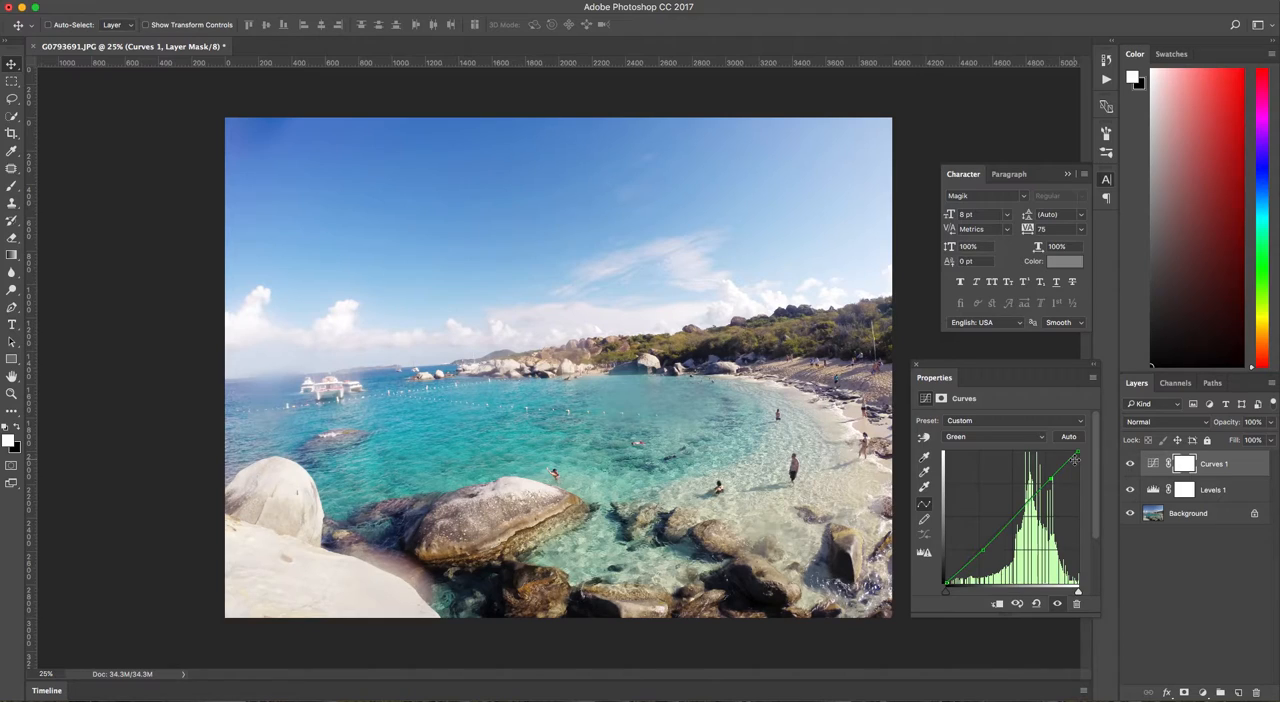
Add a shadow point and a slightly raised highlight point to the Blue curve, and close the curve settings.
{"action": "left_click", "coordinate": [975, 439]}
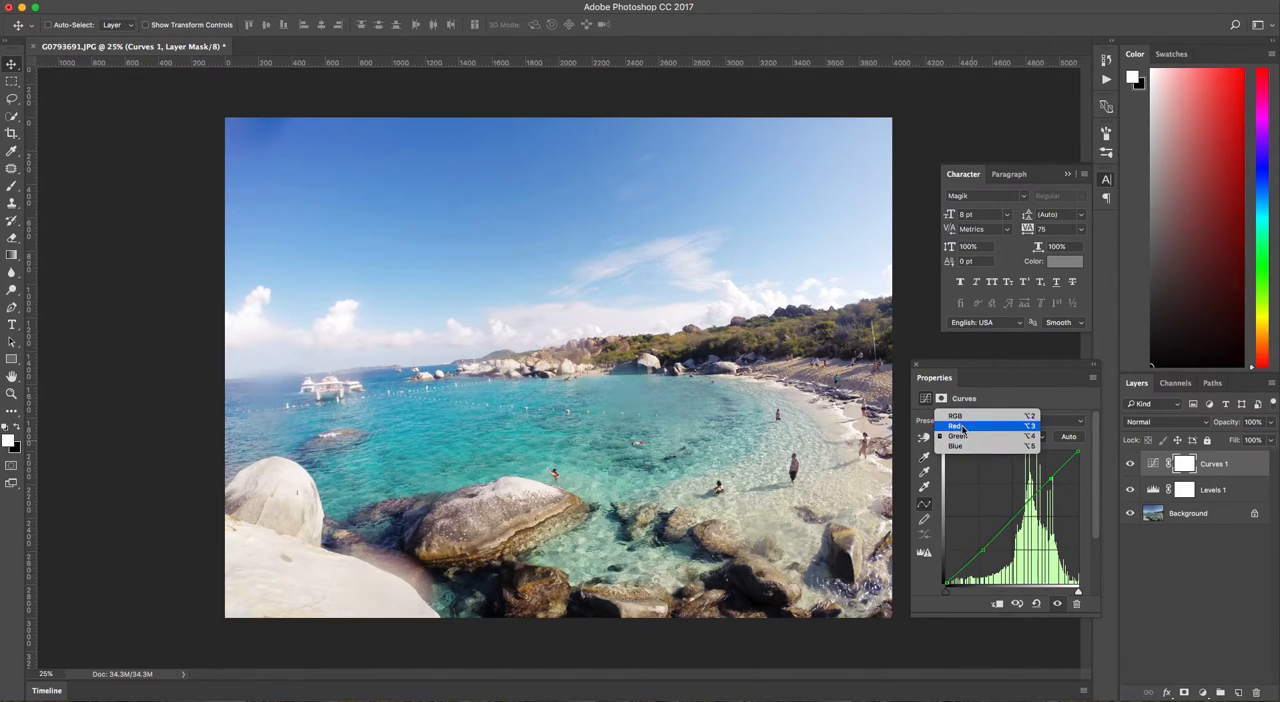
{"action": "left_click", "coordinate": [1053, 454]}
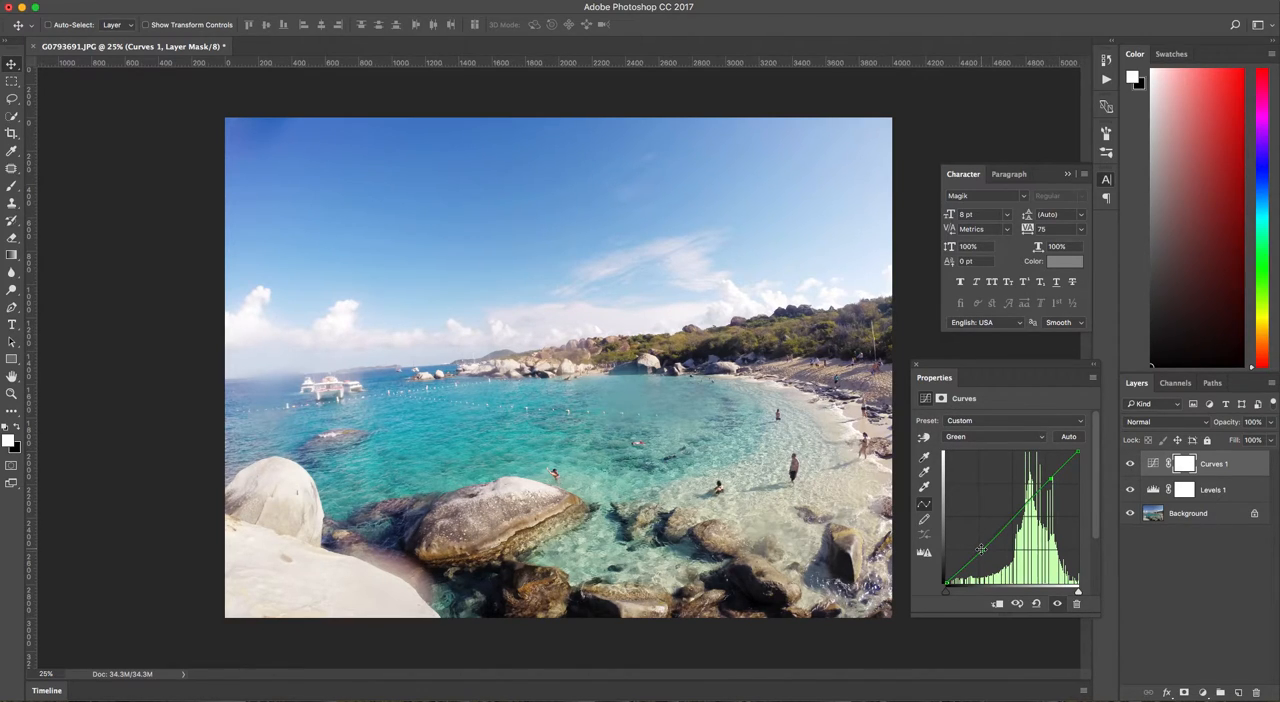
{"action": "left_click", "coordinate": [973, 437]}
{"action": "left_click", "coordinate": [972, 446]}
{"action": "left_click_drag", "start_coordinate": [978, 552], "coordinate": [978, 552]}
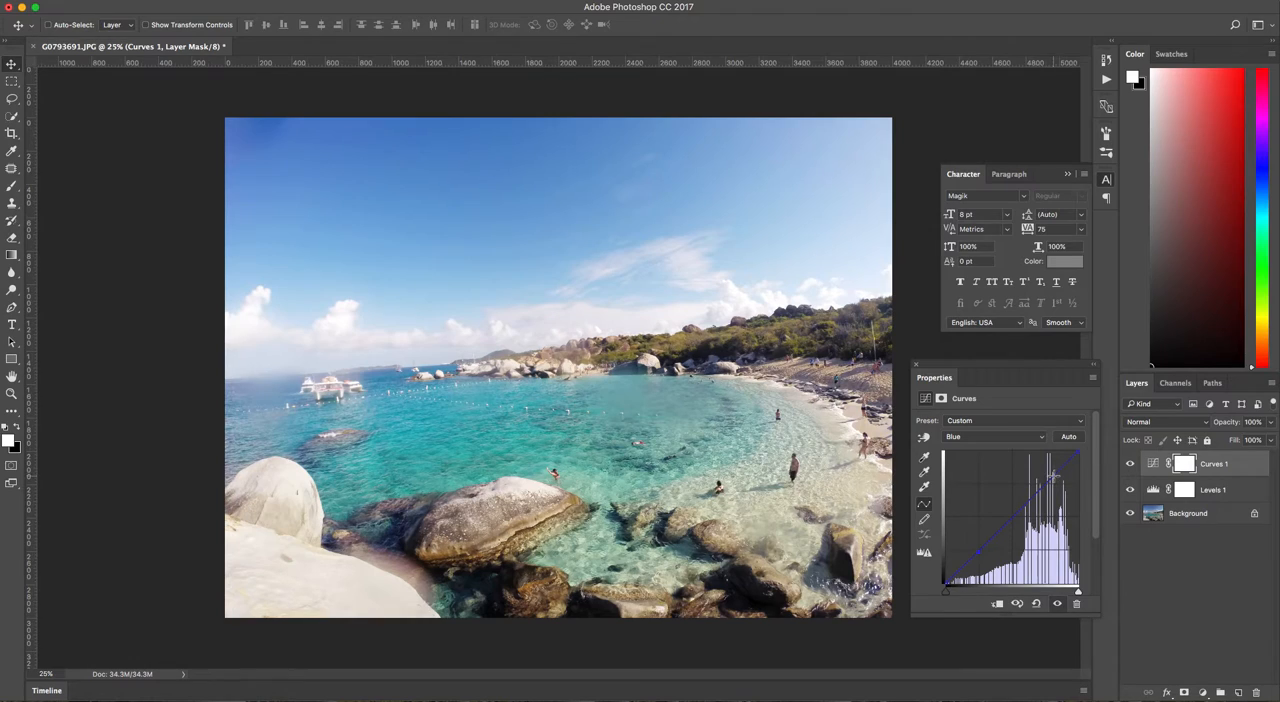
{"action": "left_click_drag", "start_coordinate": [1051, 480], "coordinate": [1050, 478]}
{"action": "left_click", "coordinate": [916, 365]}
Compare the photo with and without the Curves and Levels adjustments, leaving both layers visible.
{"action": "left_click", "coordinate": [1131, 464]}
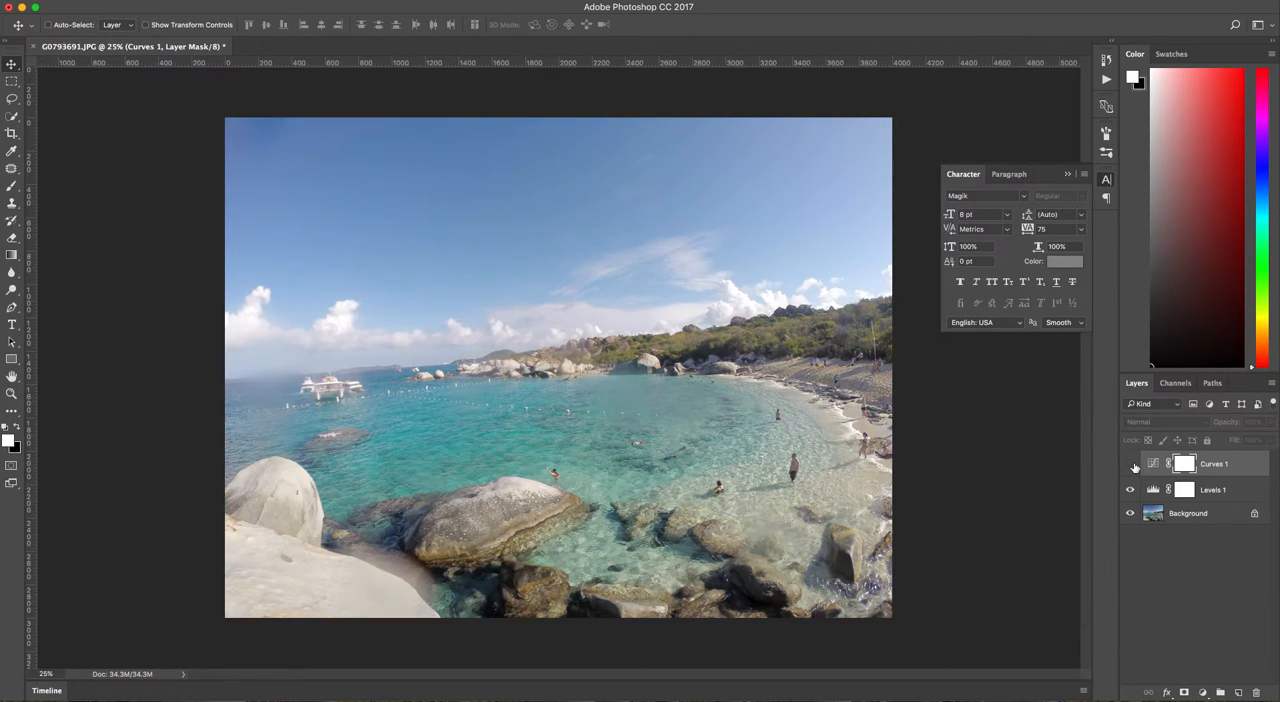
{"action": "left_click", "coordinate": [1131, 465]}
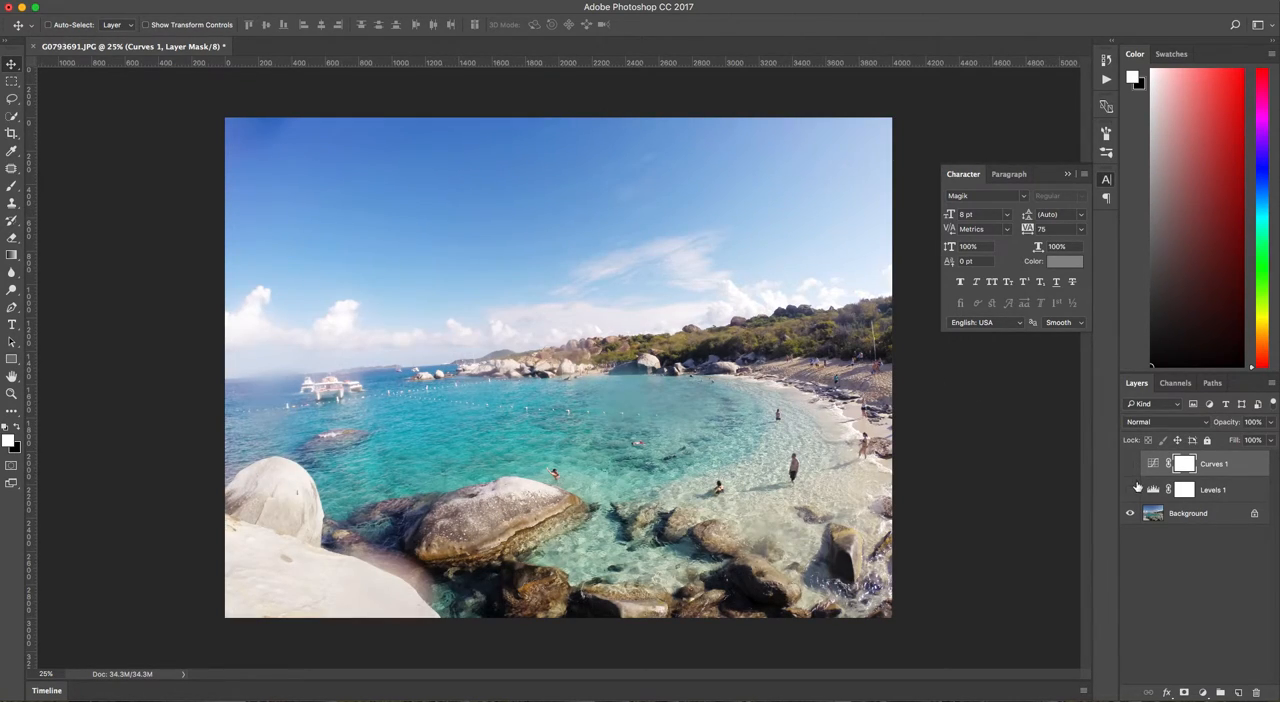
{"action": "left_click", "coordinate": [1131, 464]}
{"action": "left_click", "coordinate": [1132, 490]}
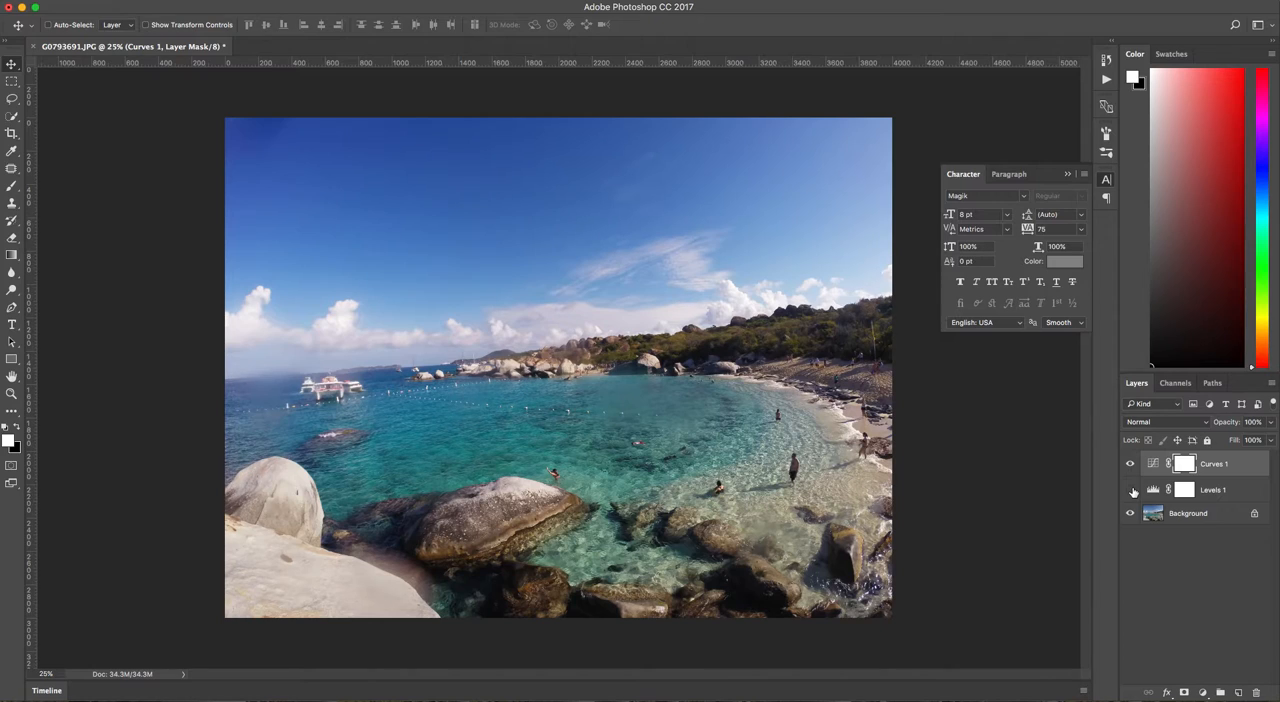
{"action": "left_click", "coordinate": [1132, 490]}
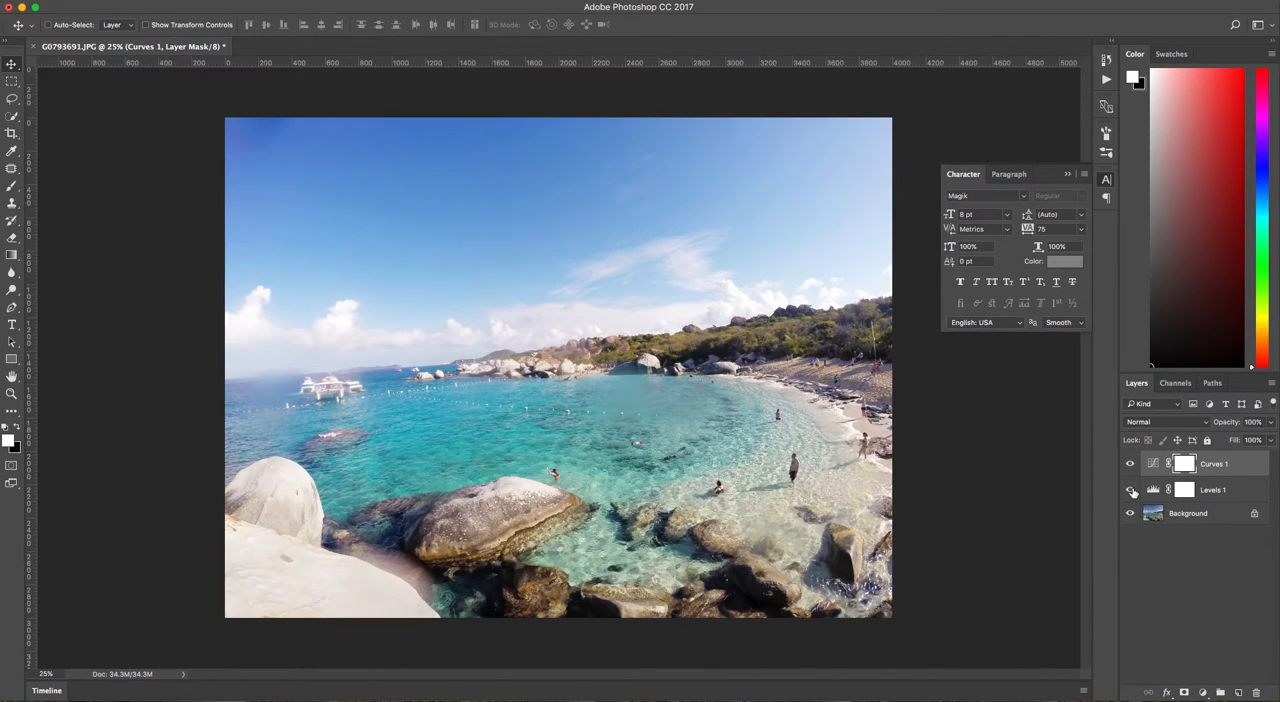
Duplicate the Background layer and activate the Patch tool for retouching the copy.
{"action": "left_click", "coordinate": [1184, 512]}
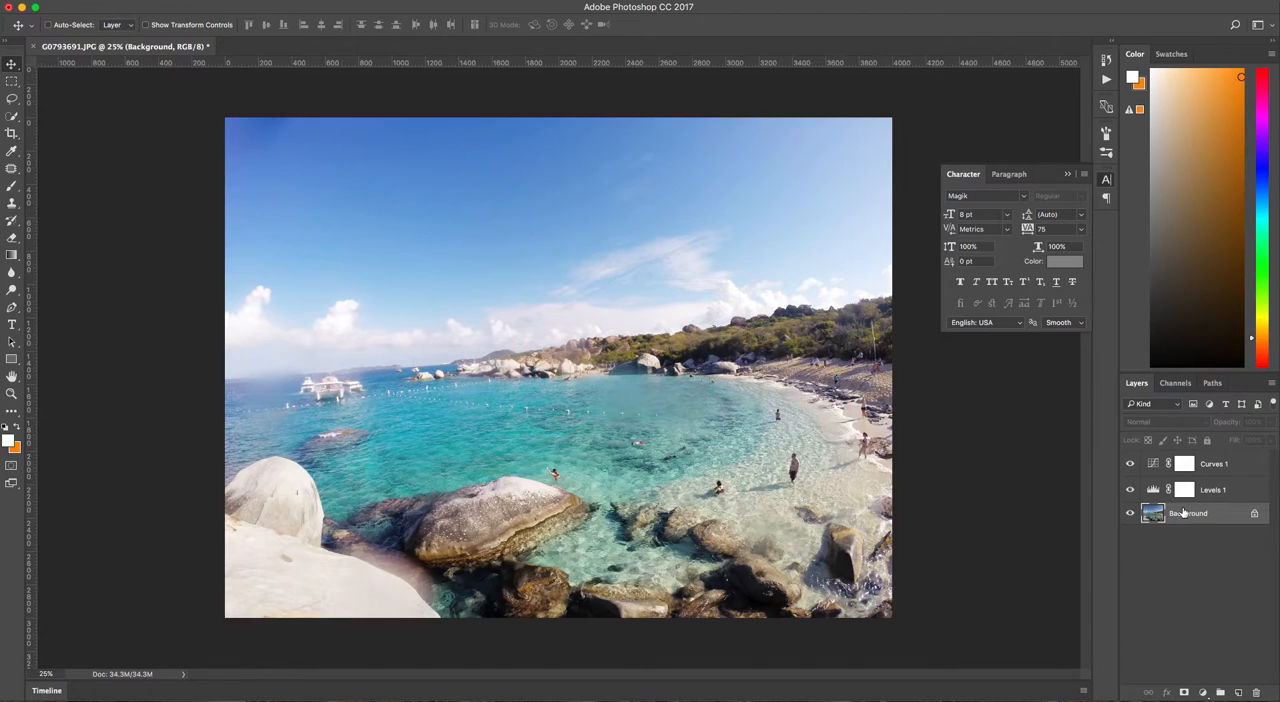
{"action": "key", "text": "super+j"}
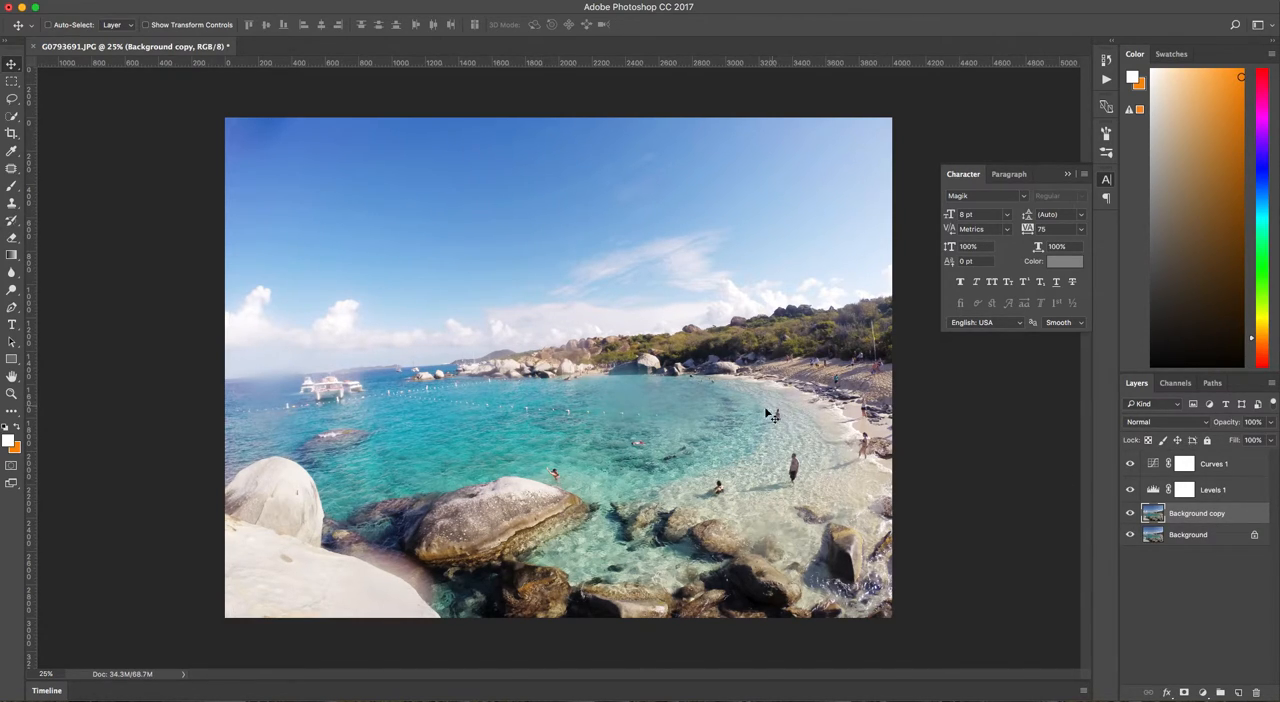
{"action": "left_click", "coordinate": [11, 171]}
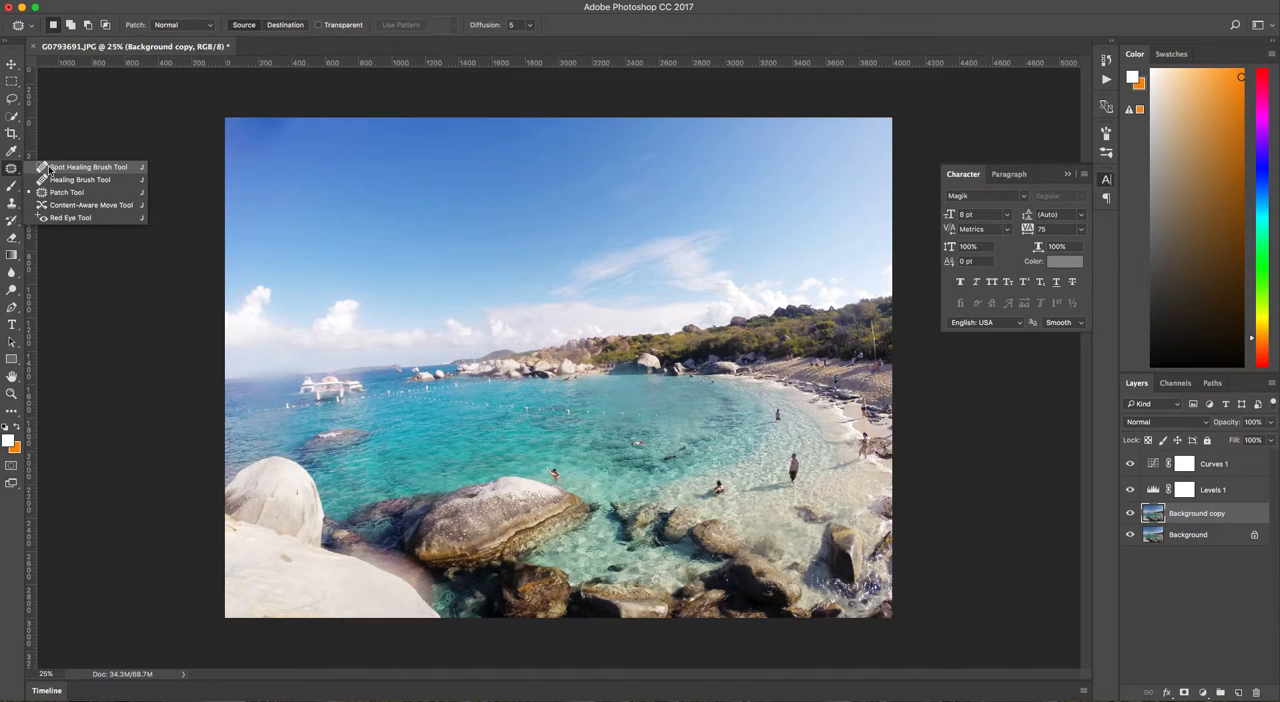
{"action": "left_click", "coordinate": [58, 1]}
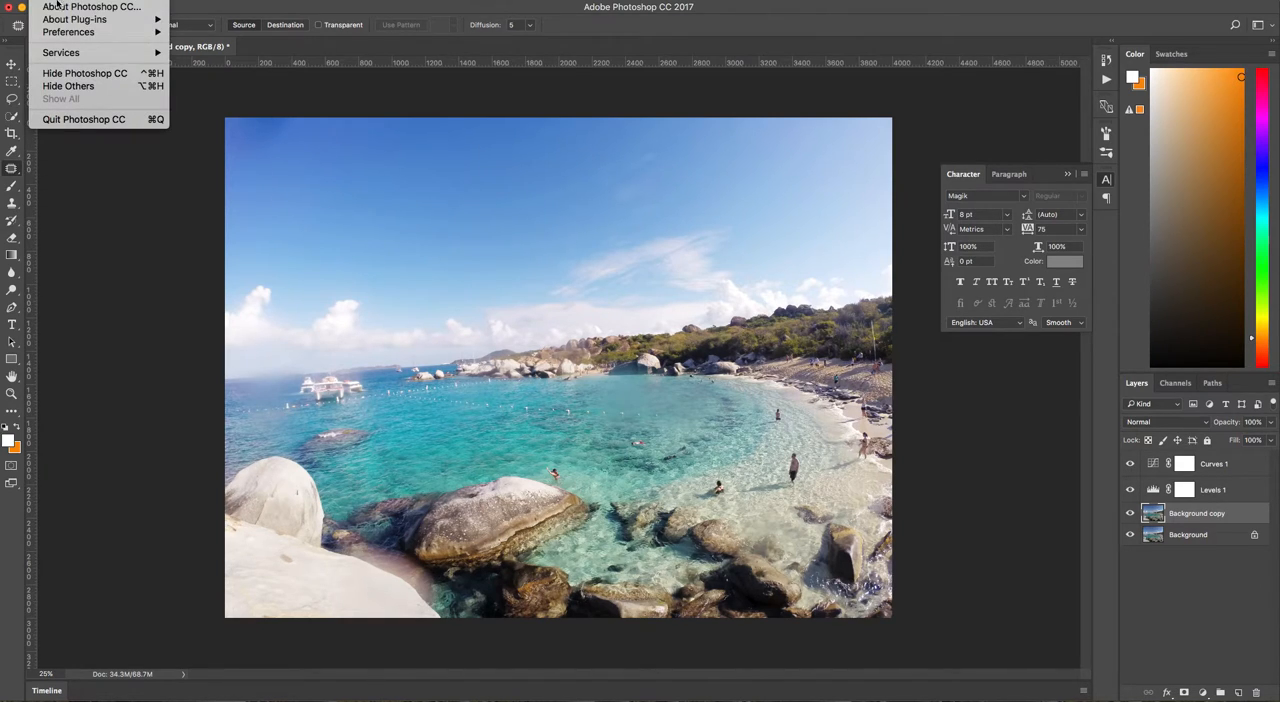
{"action": "left_click", "coordinate": [11, 170]}
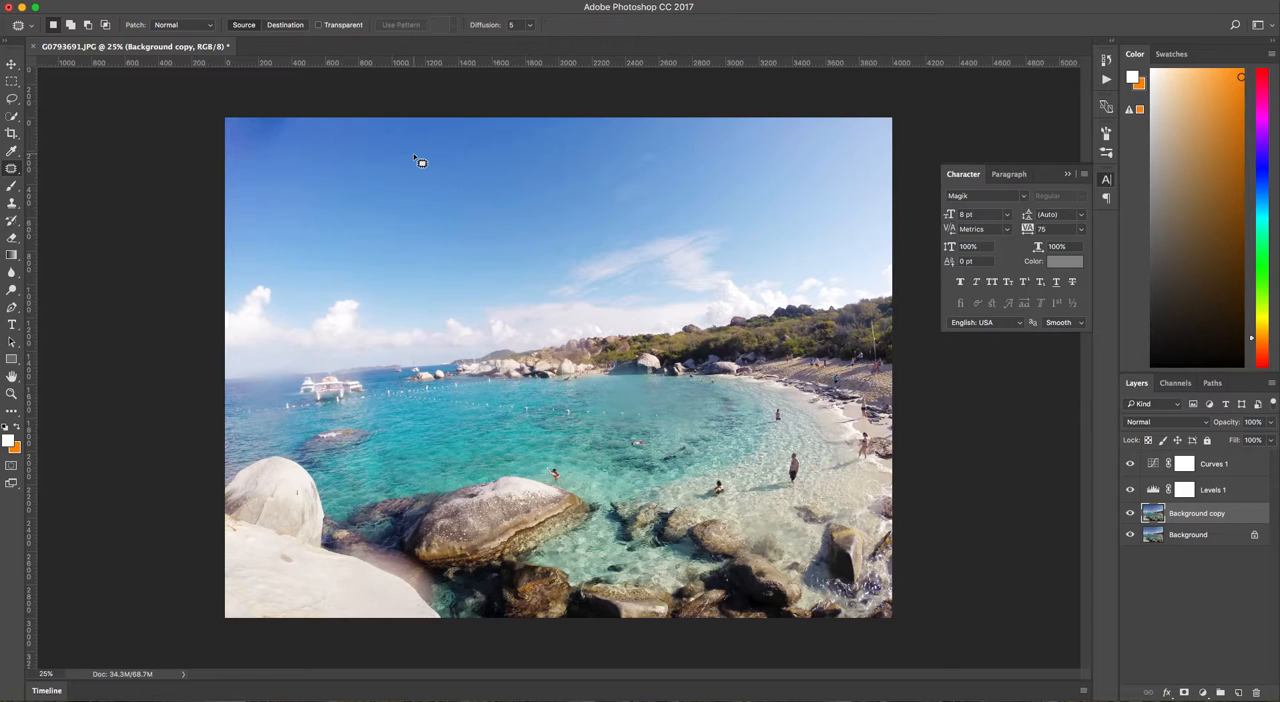
{"action": "left_click", "coordinate": [877, 0]}
{"action": "left_click", "coordinate": [875, 0]}
{"action": "left_click", "coordinate": [875, 0]}
{"action": "left_click", "coordinate": [875, 0]}
{"action": "left_click", "coordinate": [165, 210]}
{"action": "left_click", "coordinate": [68, 6]}
{"action": "left_click", "coordinate": [70, 7]}
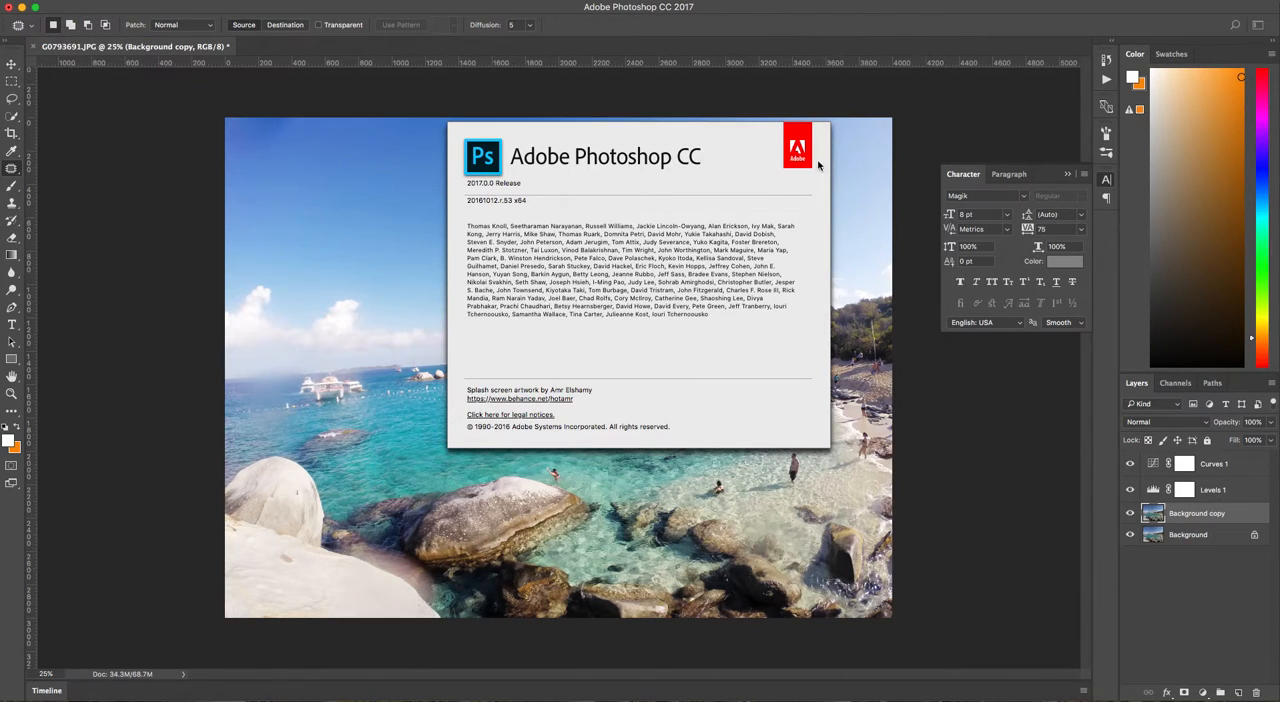
{"action": "left_click", "coordinate": [650, 157]}
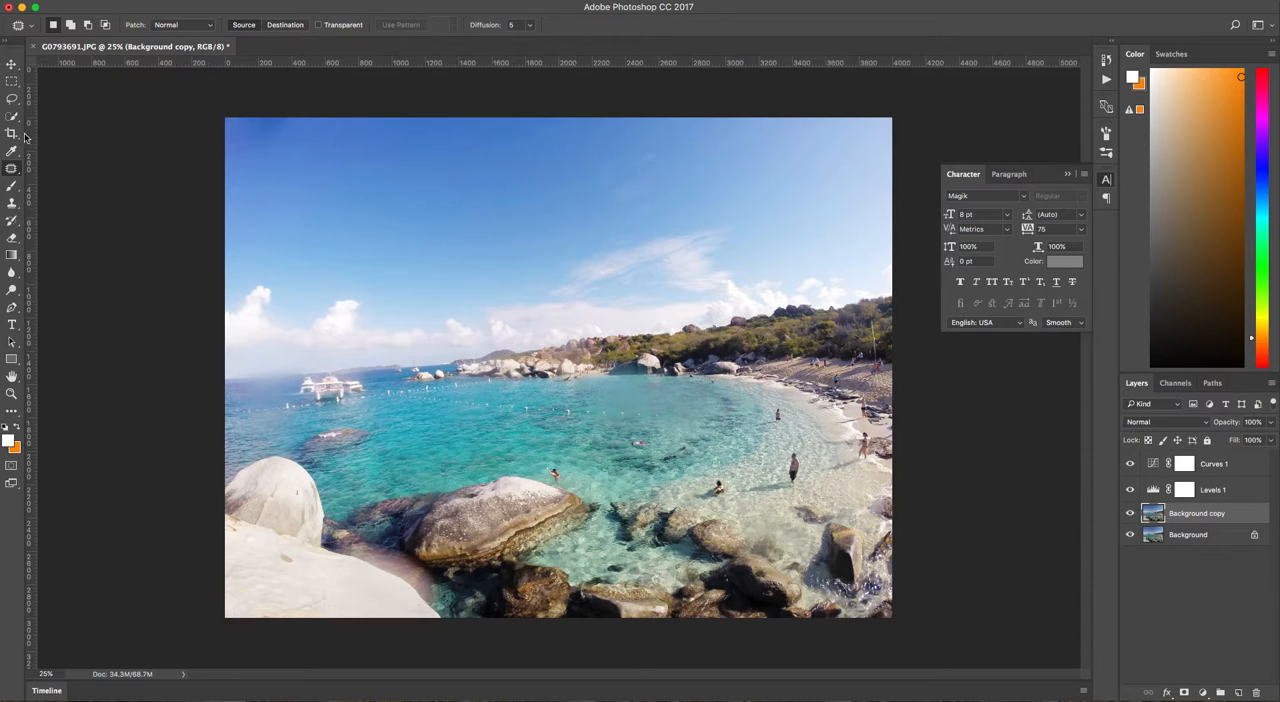
Remove the swimmer with the raised arm behind the large boulder with the Patch tool, and patch the leftover trace at the rock's edge.
{"action": "key", "text": "super+plus"}
{"action": "key", "text": "super+plus"}
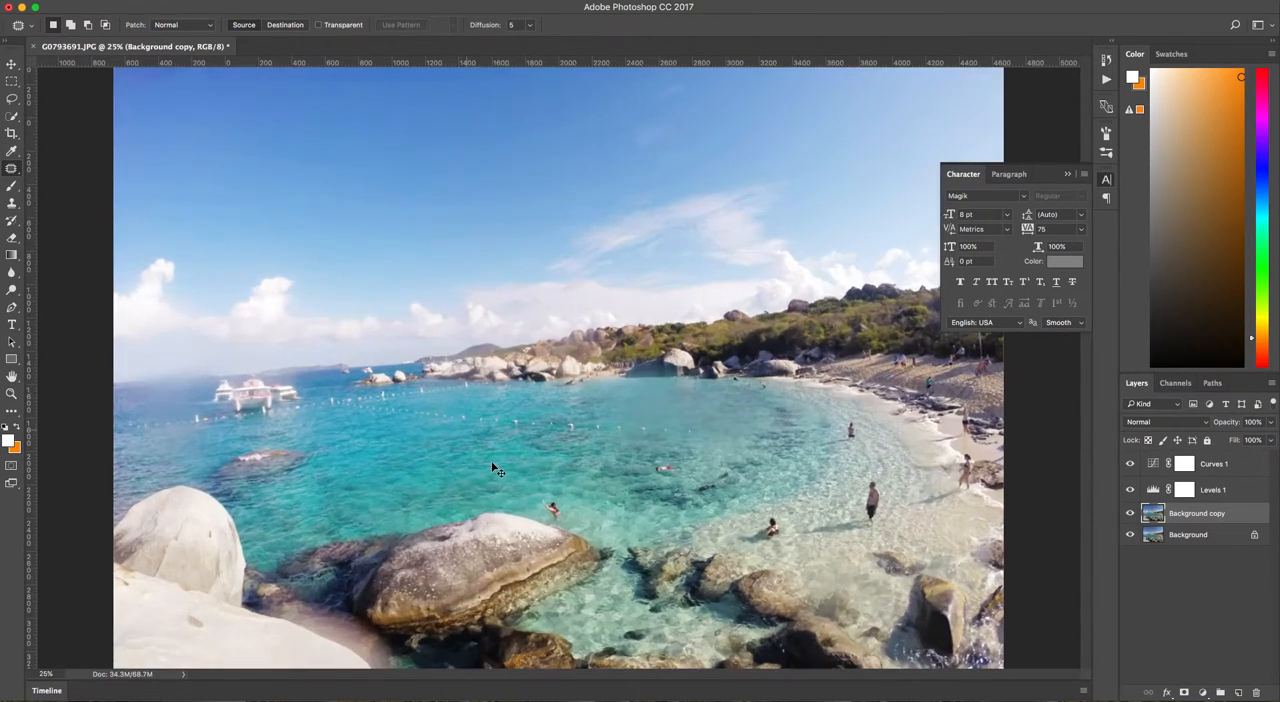
{"action": "scroll", "coordinate": [560, 457], "scroll_direction": "down", "scroll_amount": 3}
{"action": "scroll", "coordinate": [560, 457], "scroll_direction": "down", "scroll_amount": 3}
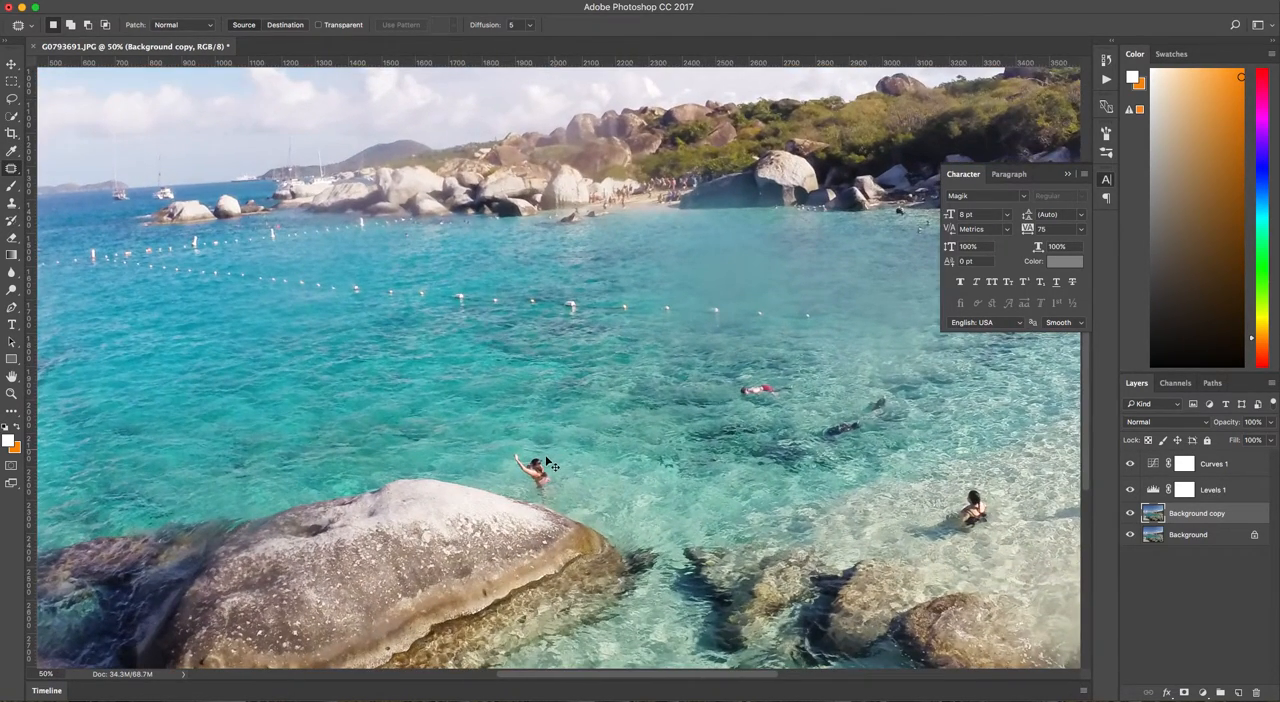
{"action": "key", "text": "super+plus"}
{"action": "key", "text": "super+plus"}
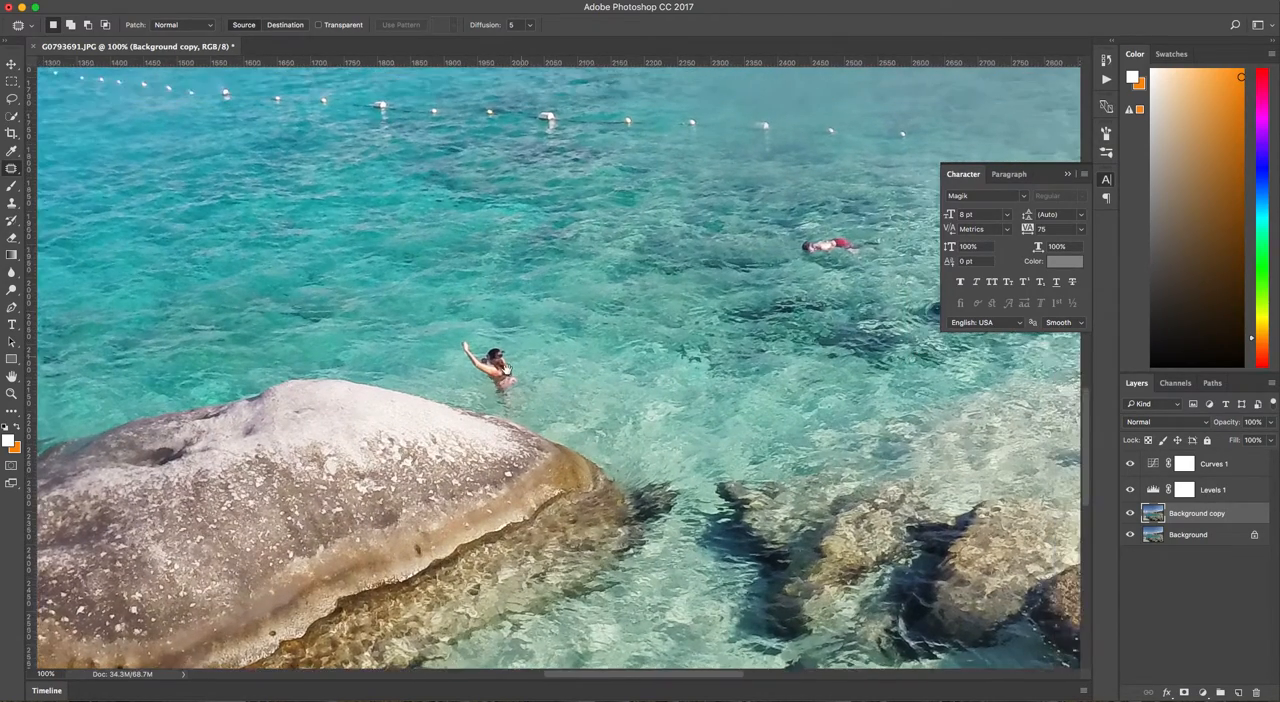
{"action": "left_click", "coordinate": [9, 170]}
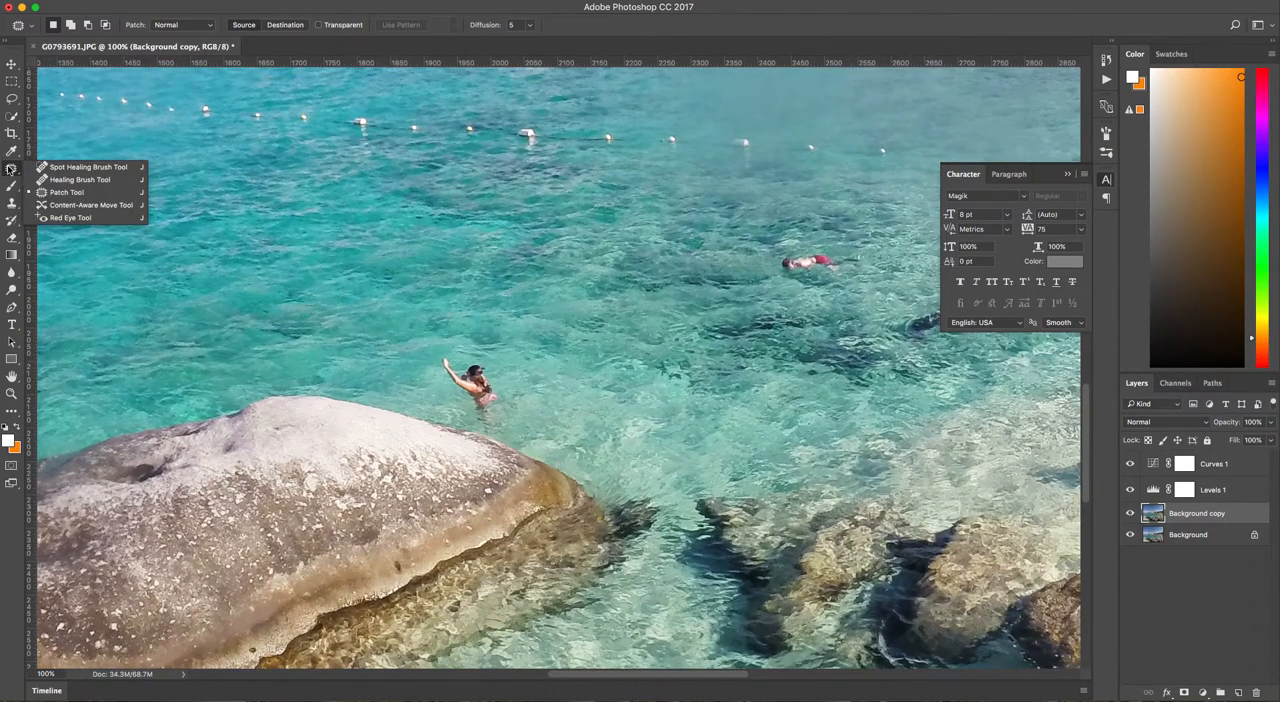
{"action": "left_click", "coordinate": [55, 192]}
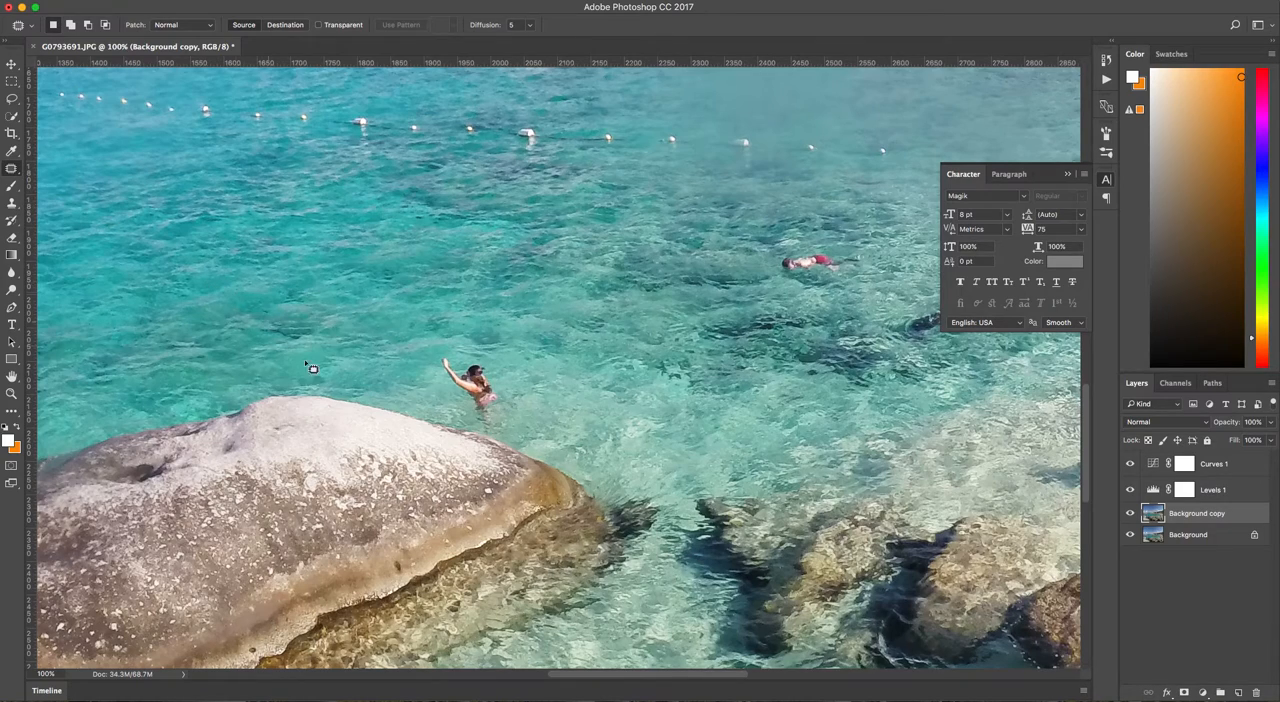
{"action": "mouse_move", "coordinate": [437, 352]}
{"action": "left_mouse_down"}
{"action": "mouse_move", "coordinate": [497, 362]}
{"action": "mouse_move", "coordinate": [508, 420]}
{"action": "mouse_move", "coordinate": [458, 412]}
{"action": "mouse_move", "coordinate": [433, 378]}
{"action": "mouse_move", "coordinate": [437, 358]}
{"action": "left_mouse_up"}
{"action": "left_click_drag", "start_coordinate": [488, 380], "coordinate": [575, 366]}
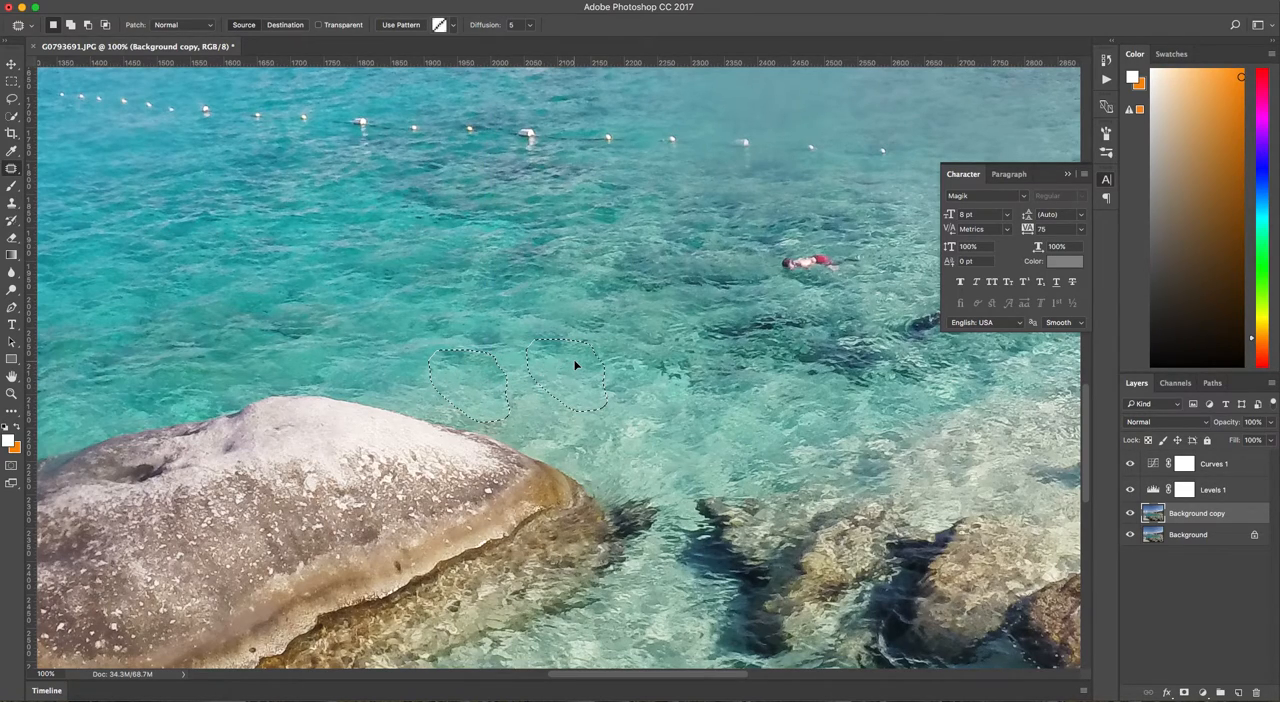
{"action": "left_click_drag", "start_coordinate": [575, 366], "coordinate": [578, 366]}
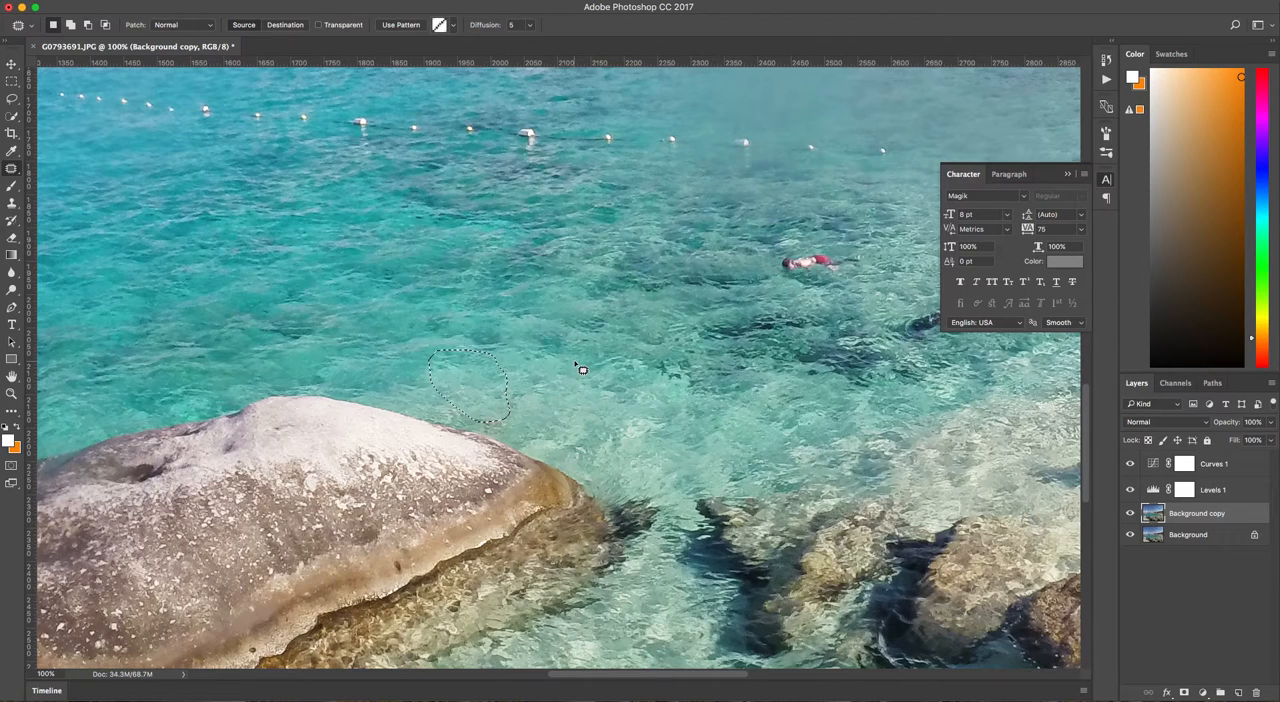
{"action": "key", "text": "ctrl+d"}
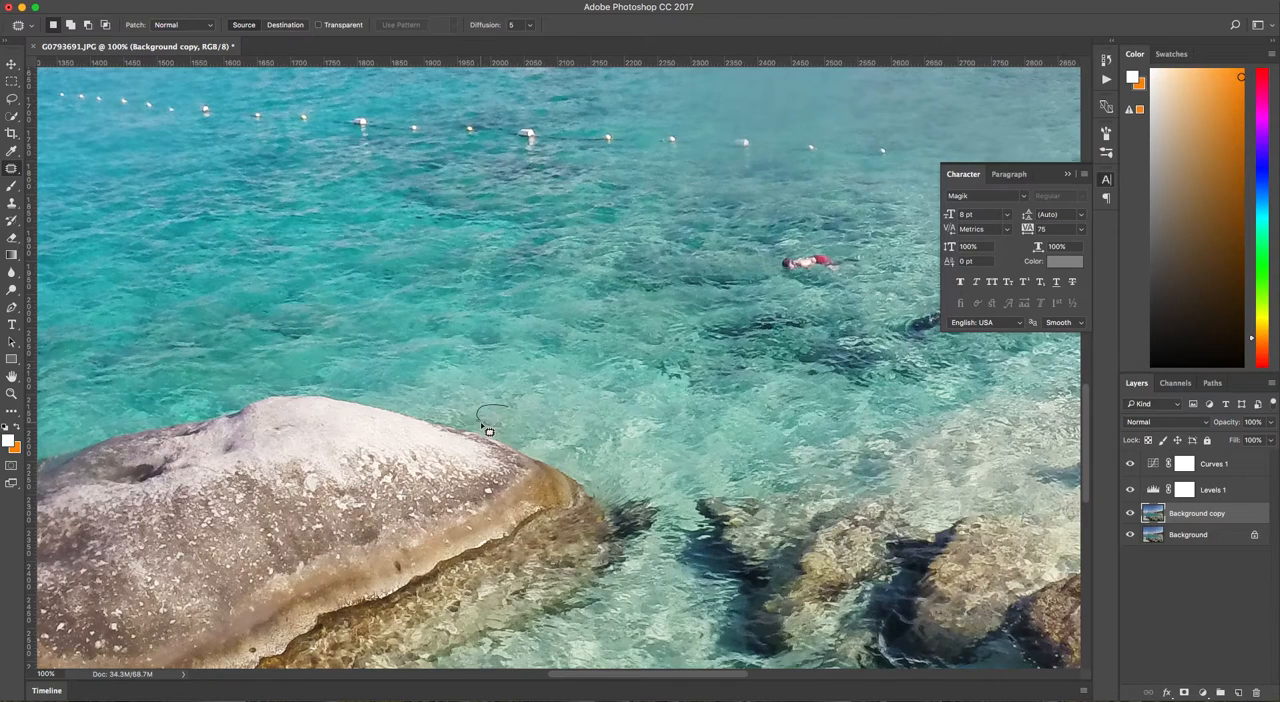
{"action": "left_click_drag", "start_coordinate": [497, 437], "coordinate": [554, 396]}
{"action": "key", "text": "ctrl+d"}
Patch out the snorkeler in red with clear water from nearby.
{"action": "key", "text": "ctrl+minus"}
{"action": "left_click_drag", "start_coordinate": [595, 362], "coordinate": [508, 412]}
{"action": "mouse_move", "coordinate": [676, 338]}
{"action": "left_mouse_down"}
{"action": "mouse_move", "coordinate": [636, 334]}
{"action": "mouse_move", "coordinate": [642, 350]}
{"action": "mouse_move", "coordinate": [680, 333]}
{"action": "mouse_move", "coordinate": [586, 337]}
{"action": "mouse_move", "coordinate": [597, 345]}
{"action": "left_mouse_up"}
{"action": "left_click", "coordinate": [703, 350]}
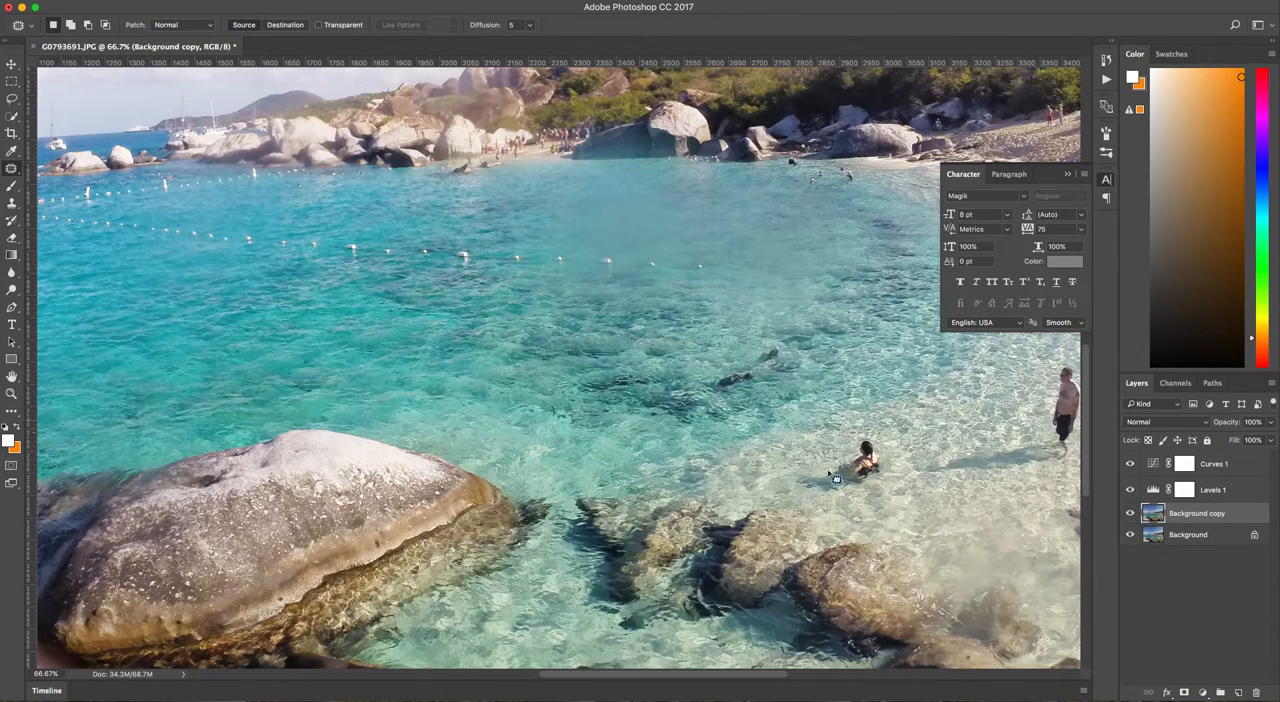
Patch out the bather sitting in the shallow water above the submerged rocks, and clear the selection.
{"action": "mouse_move", "coordinate": [842, 487]}
{"action": "left_mouse_down"}
{"action": "mouse_move", "coordinate": [879, 494]}
{"action": "mouse_move", "coordinate": [889, 470]}
{"action": "mouse_move", "coordinate": [885, 441]}
{"action": "mouse_move", "coordinate": [854, 441]}
{"action": "mouse_move", "coordinate": [832, 455]}
{"action": "mouse_move", "coordinate": [938, 432]}
{"action": "left_mouse_up"}
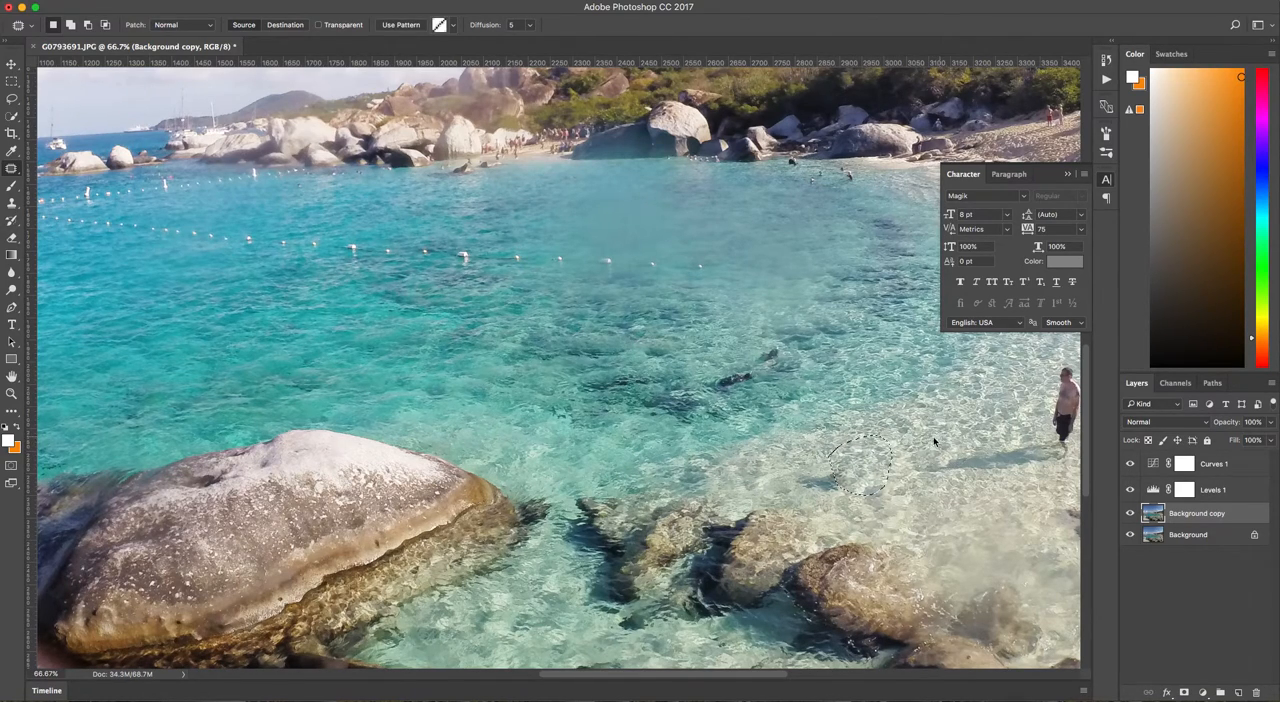
{"action": "mouse_move", "coordinate": [833, 492]}
{"action": "left_mouse_down"}
{"action": "mouse_move", "coordinate": [820, 505]}
{"action": "mouse_move", "coordinate": [872, 480]}
{"action": "mouse_move", "coordinate": [828, 470]}
{"action": "mouse_move", "coordinate": [795, 490]}
{"action": "mouse_move", "coordinate": [813, 494]}
{"action": "mouse_move", "coordinate": [875, 444]}
{"action": "mouse_move", "coordinate": [800, 412]}
{"action": "mouse_move", "coordinate": [651, 424]}
{"action": "left_mouse_up"}
{"action": "key", "text": "super+d"}
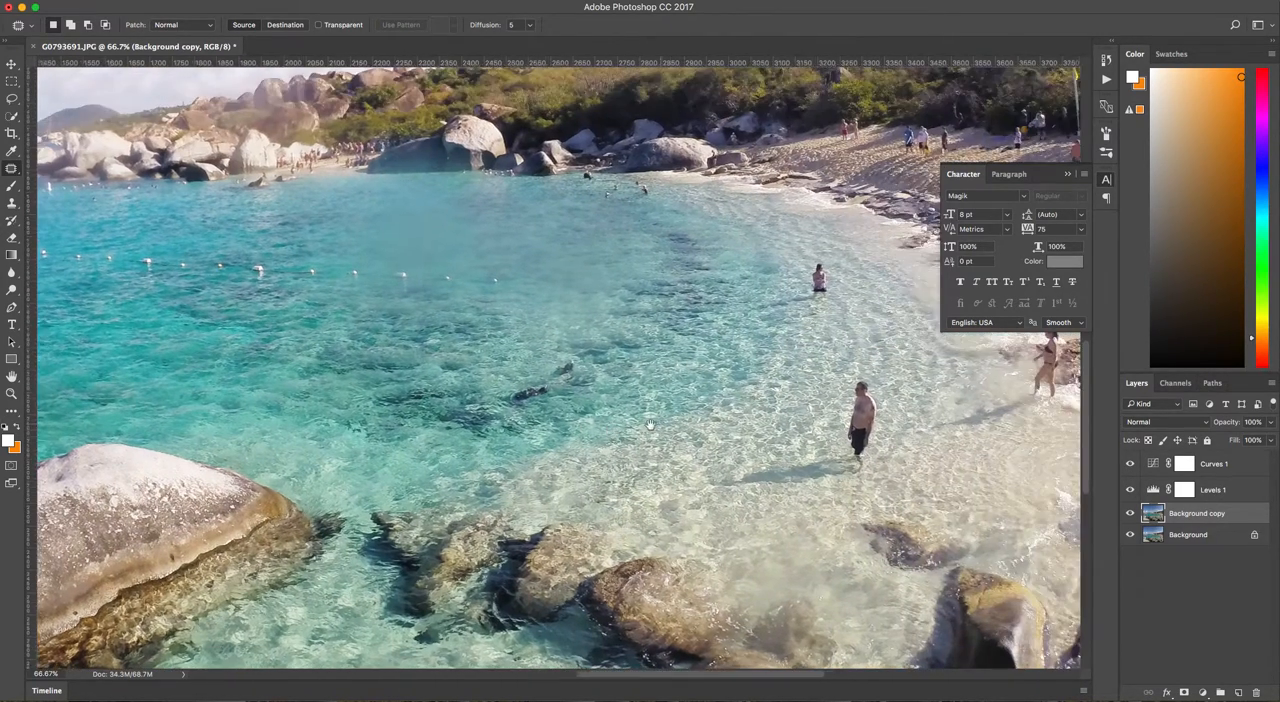
Patch out the man standing in the shallows with his shadow, and the woman wading farther up the shore.
{"action": "mouse_move", "coordinate": [831, 391]}
{"action": "left_mouse_down"}
{"action": "mouse_move", "coordinate": [800, 378]}
{"action": "mouse_move", "coordinate": [763, 409]}
{"action": "mouse_move", "coordinate": [768, 441]}
{"action": "mouse_move", "coordinate": [648, 469]}
{"action": "mouse_move", "coordinate": [640, 488]}
{"action": "mouse_move", "coordinate": [687, 500]}
{"action": "mouse_move", "coordinate": [788, 492]}
{"action": "mouse_move", "coordinate": [855, 426]}
{"action": "mouse_move", "coordinate": [750, 407]}
{"action": "mouse_move", "coordinate": [719, 380]}
{"action": "left_mouse_up"}
{"action": "key", "text": "ctrl+d"}
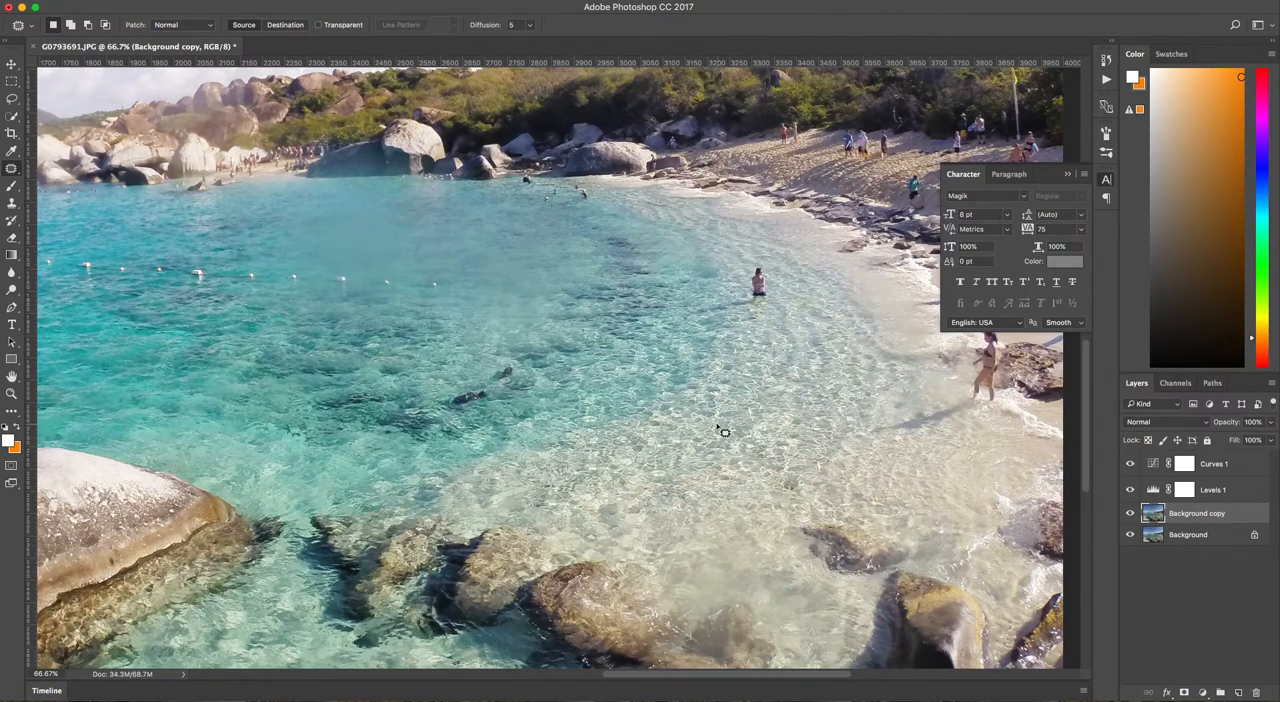
{"action": "mouse_move", "coordinate": [768, 266]}
{"action": "left_mouse_down"}
{"action": "mouse_move", "coordinate": [776, 299]}
{"action": "mouse_move", "coordinate": [749, 301]}
{"action": "mouse_move", "coordinate": [742, 284]}
{"action": "mouse_move", "coordinate": [753, 266]}
{"action": "mouse_move", "coordinate": [765, 330]}
{"action": "left_mouse_up"}
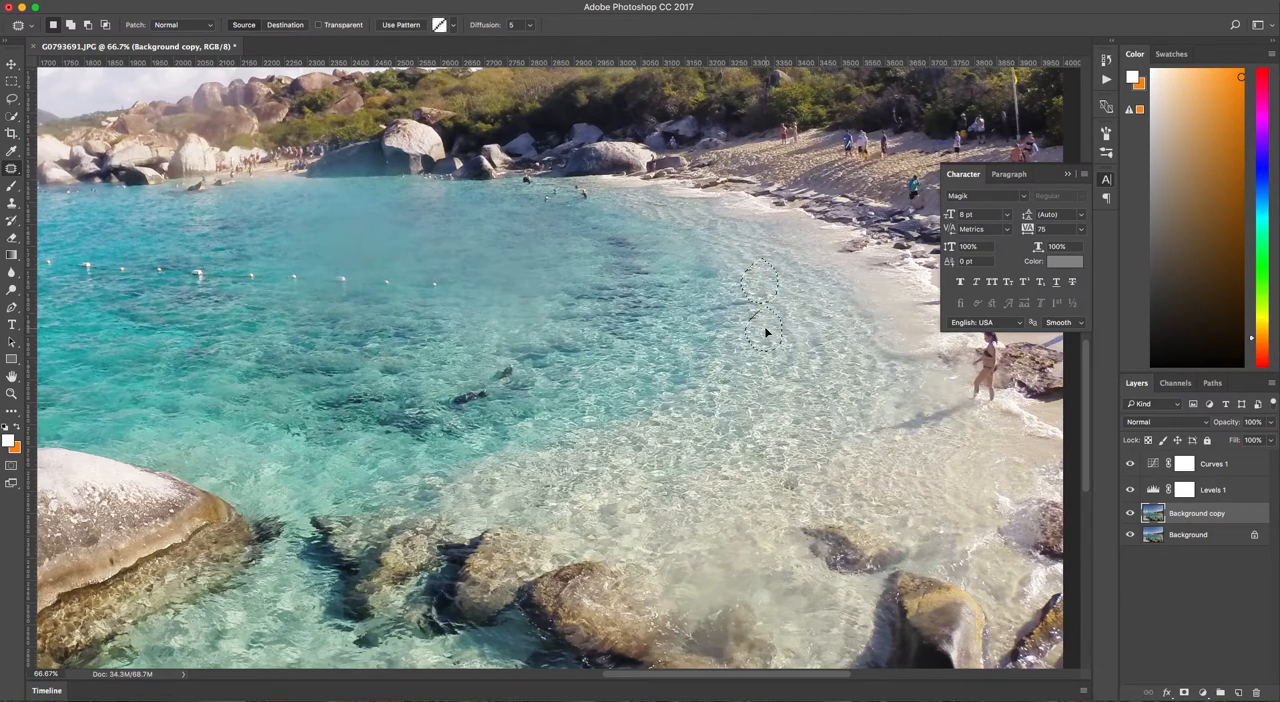
{"action": "key", "text": "super+d"}
Try to patch out the small dark swimmer just off the far shoreline rocks.
{"action": "scroll", "coordinate": [806, 355], "scroll_direction": "right", "scroll_amount": 5}
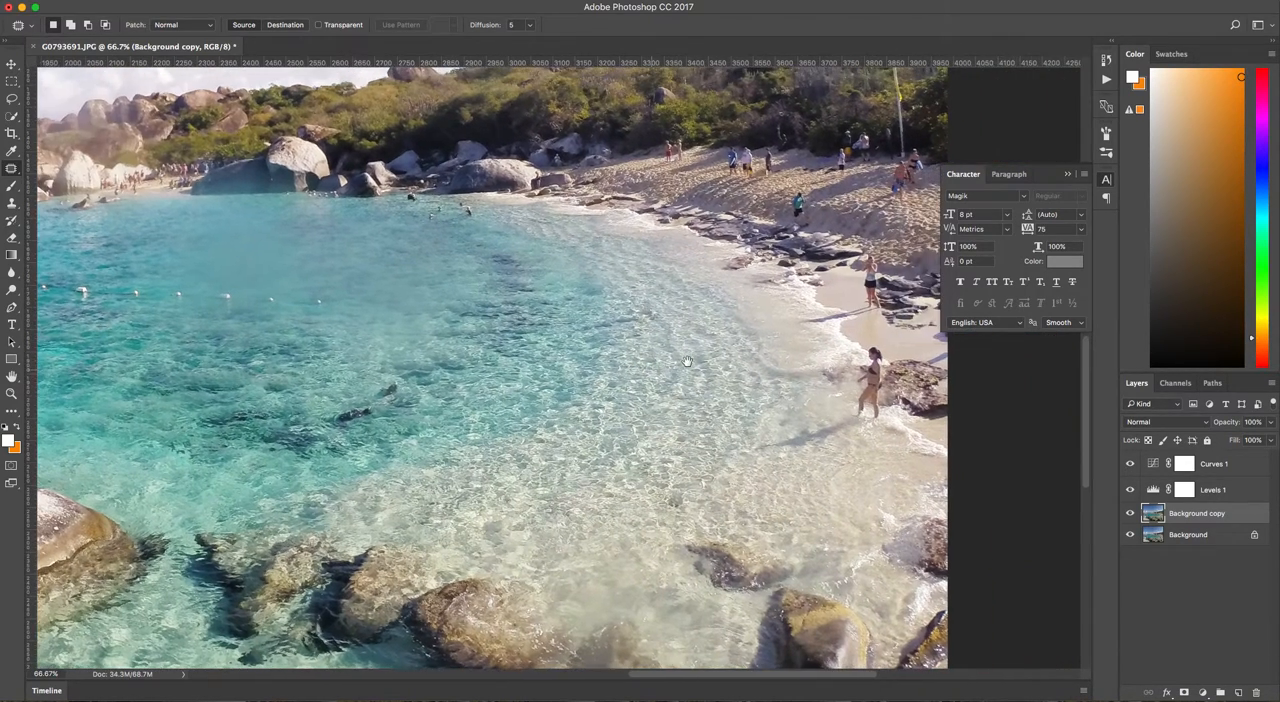
{"action": "mouse_move", "coordinate": [319, 224]}
{"action": "left_mouse_down"}
{"action": "mouse_move", "coordinate": [610, 387]}
{"action": "mouse_move", "coordinate": [654, 394]}
{"action": "mouse_move", "coordinate": [648, 374]}
{"action": "mouse_move", "coordinate": [614, 370]}
{"action": "mouse_move", "coordinate": [597, 390]}
{"action": "mouse_move", "coordinate": [605, 414]}
{"action": "left_mouse_up"}
{"action": "left_click", "coordinate": [573, 388]}
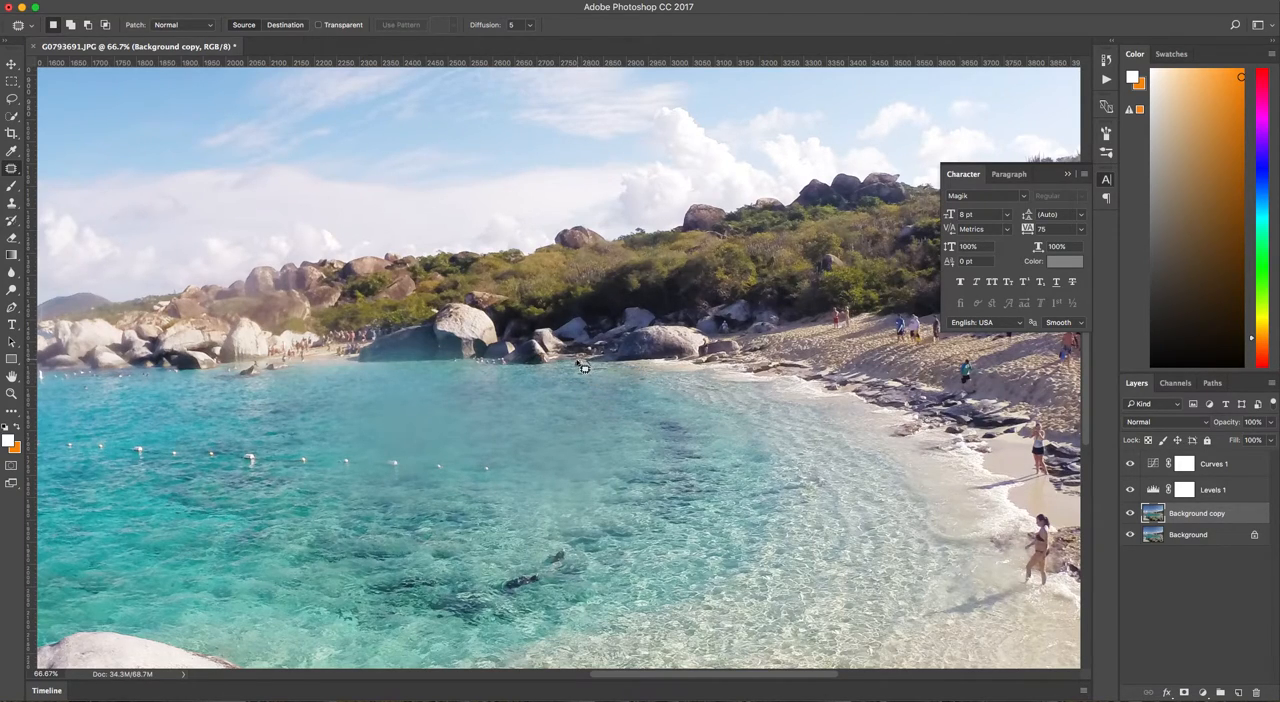
{"action": "left_click_drag", "start_coordinate": [572, 368], "coordinate": [577, 364]}
{"action": "left_click", "coordinate": [557, 378]}
{"action": "left_click_drag", "start_coordinate": [582, 372], "coordinate": [575, 362]}
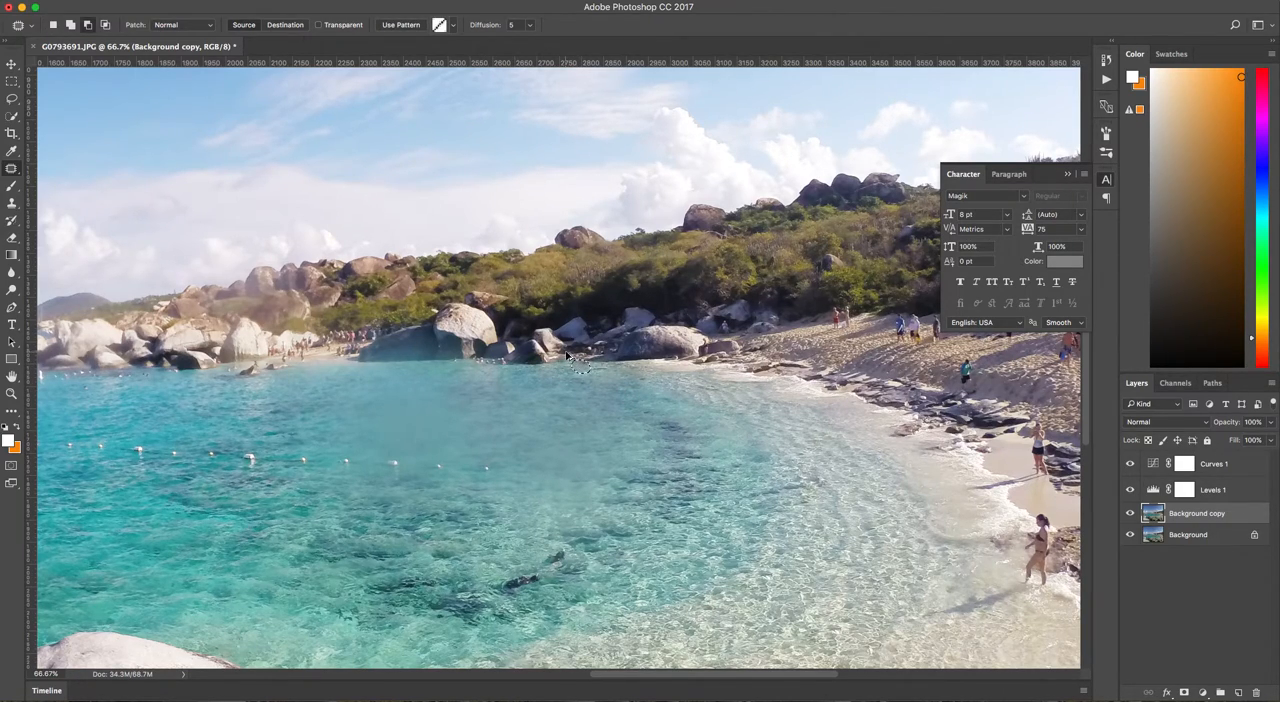
{"action": "left_click", "coordinate": [575, 377]}
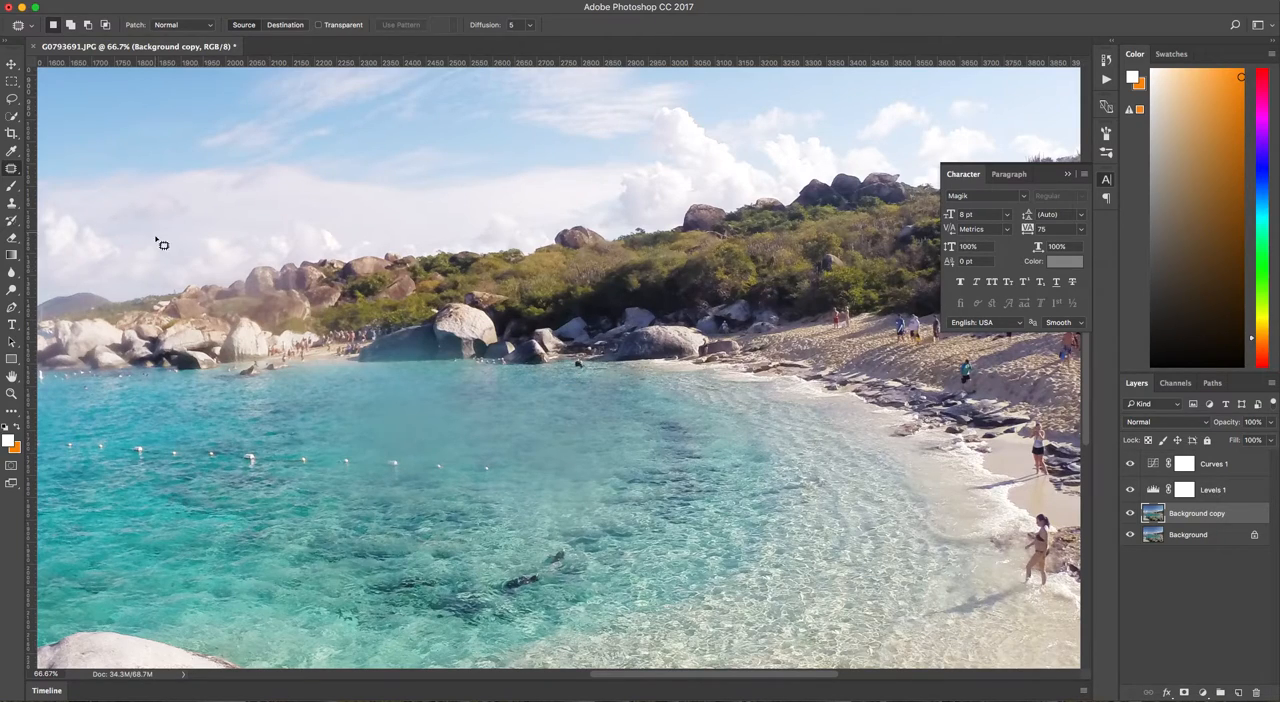
Cover the small dark swimmer near the far shoreline with sampled water using the Clone Stamp tool.
{"action": "left_click", "coordinate": [13, 172]}
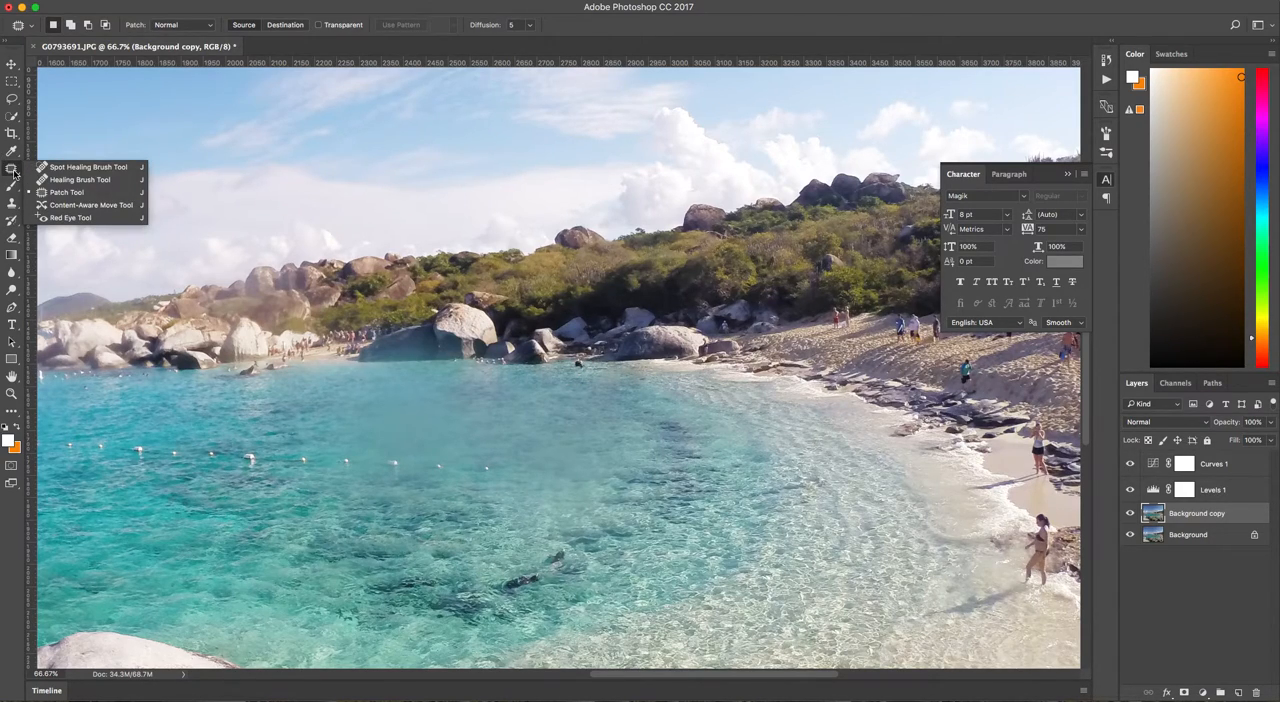
{"action": "left_click", "coordinate": [12, 204]}
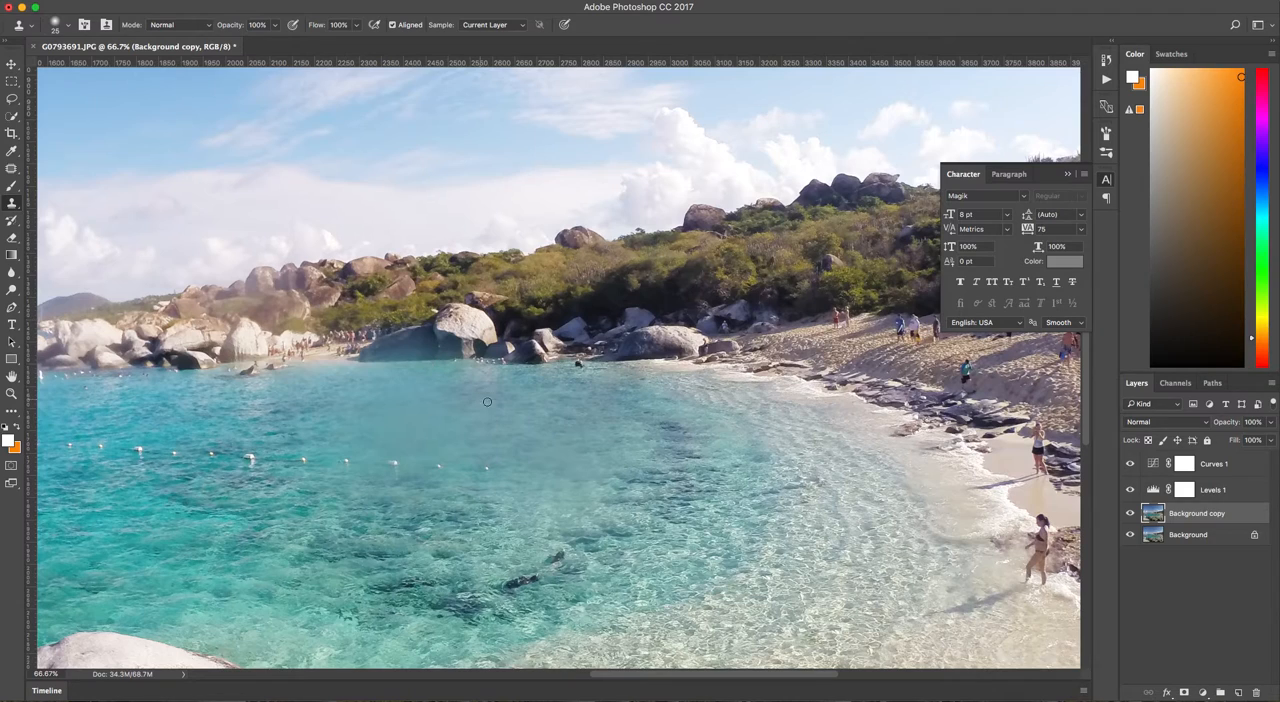
{"action": "key", "text": "super+equal"}
{"action": "key", "text": "super+equal"}
{"action": "key", "text": "super+equal"}
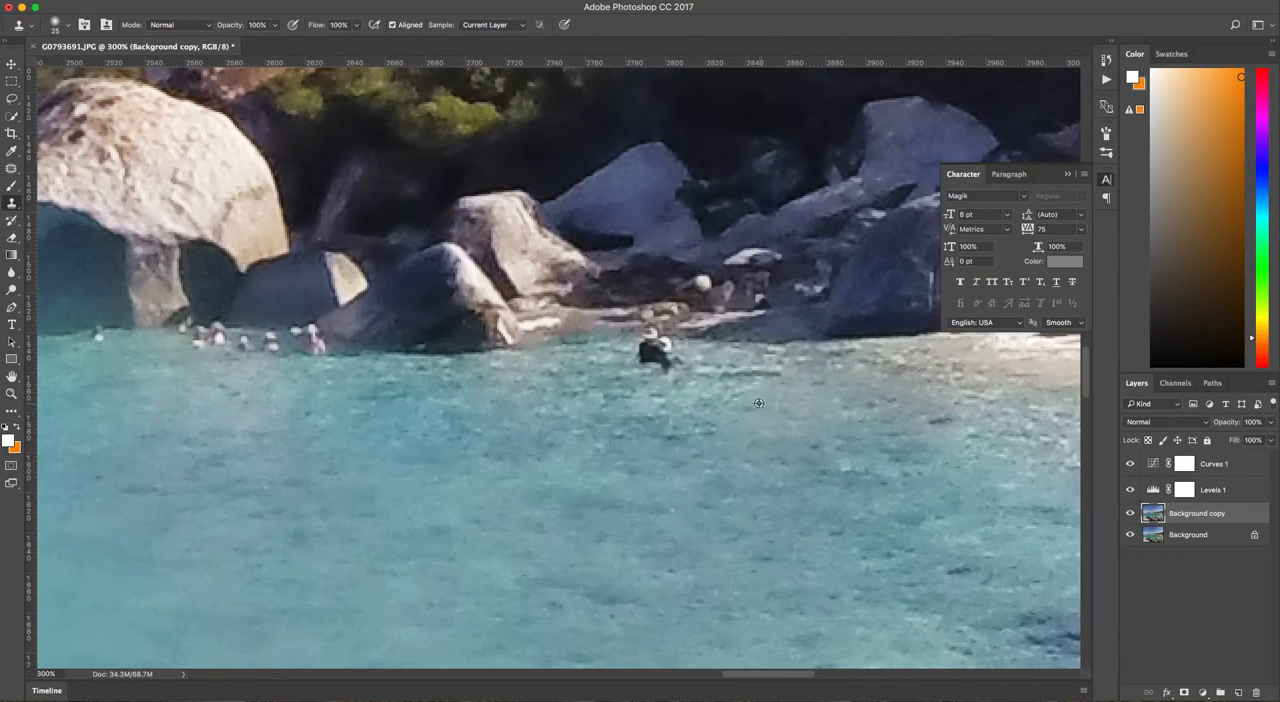
{"action": "left_click", "coordinate": [723, 419], "text": "alt"}
{"action": "left_click_drag", "start_coordinate": [670, 368], "coordinate": [657, 361]}
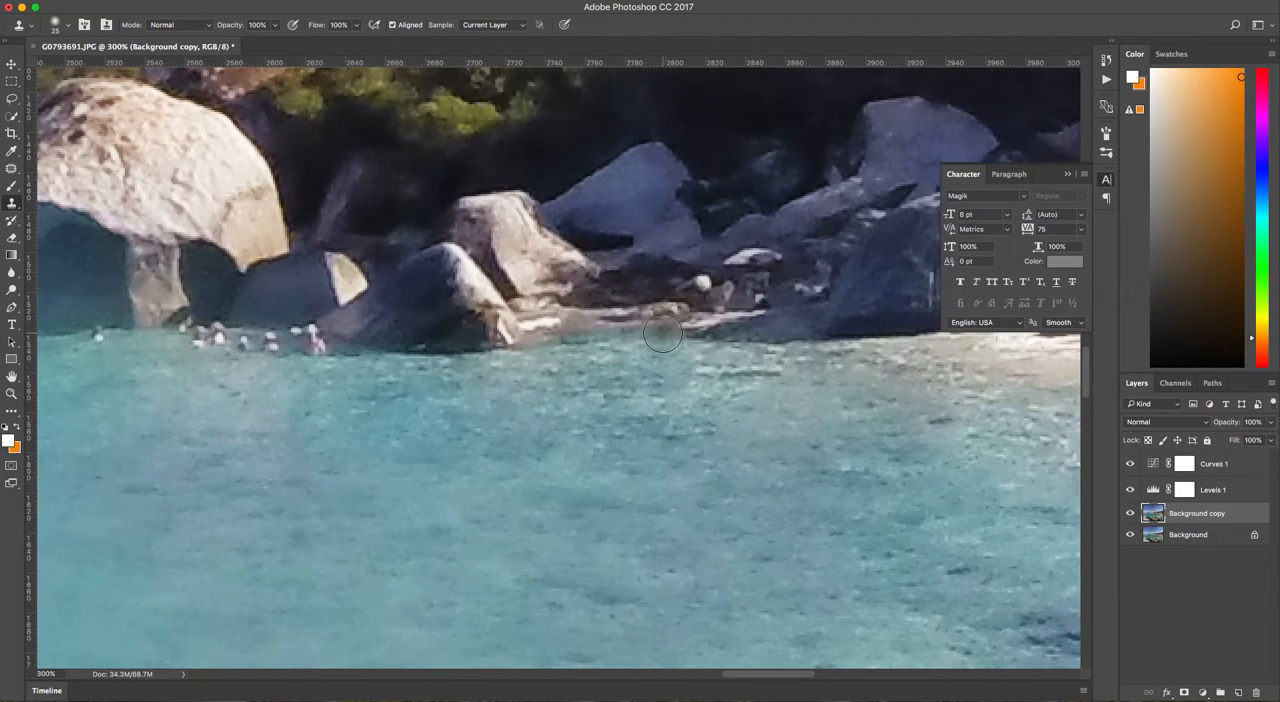
Inspect the retouched shoreline and bay at different zoom levels.
{"action": "key", "text": "super+minus"}
{"action": "key", "text": "super+minus"}
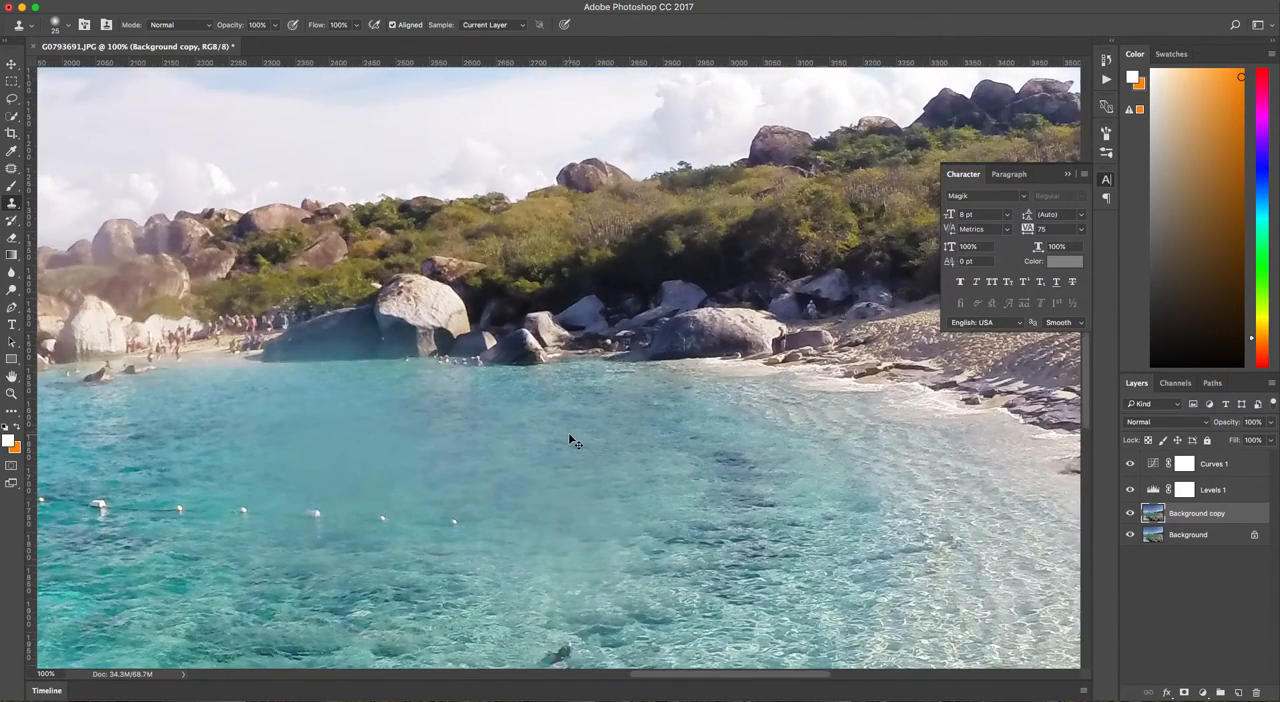
{"action": "key", "text": "super+minus"}
{"action": "key", "text": "super+plus"}
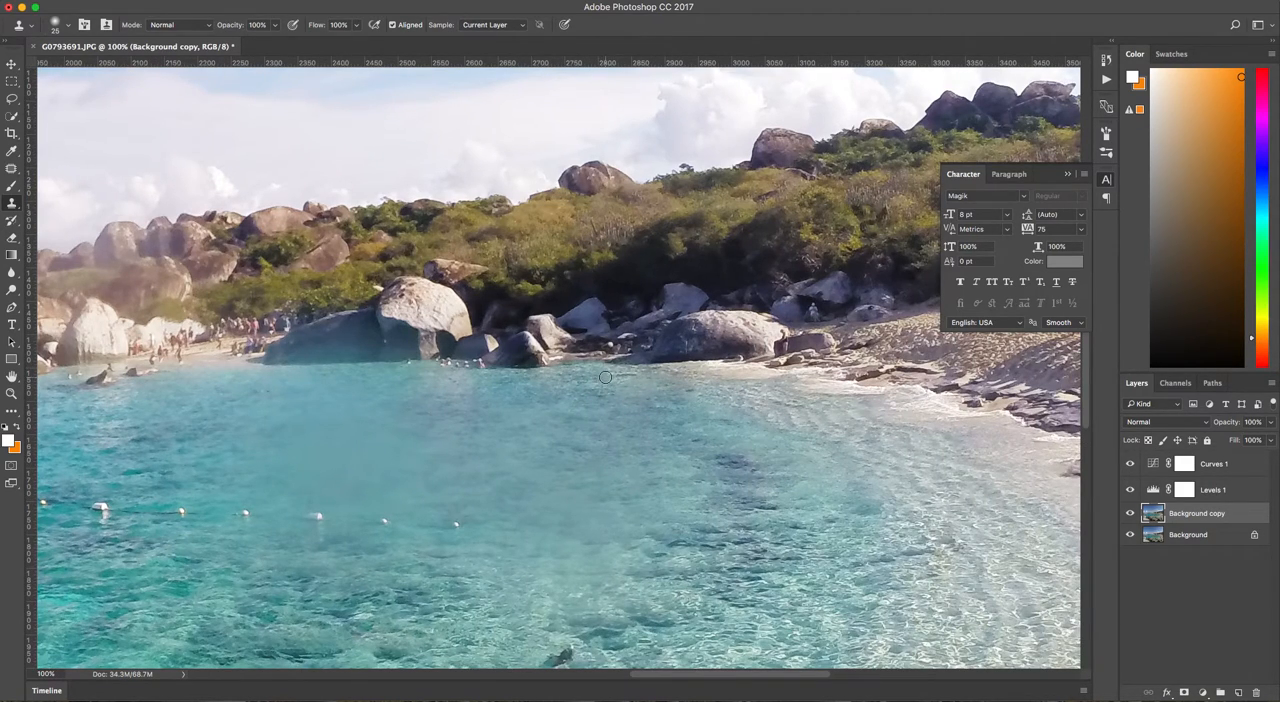
{"action": "key", "text": "super+minus"}
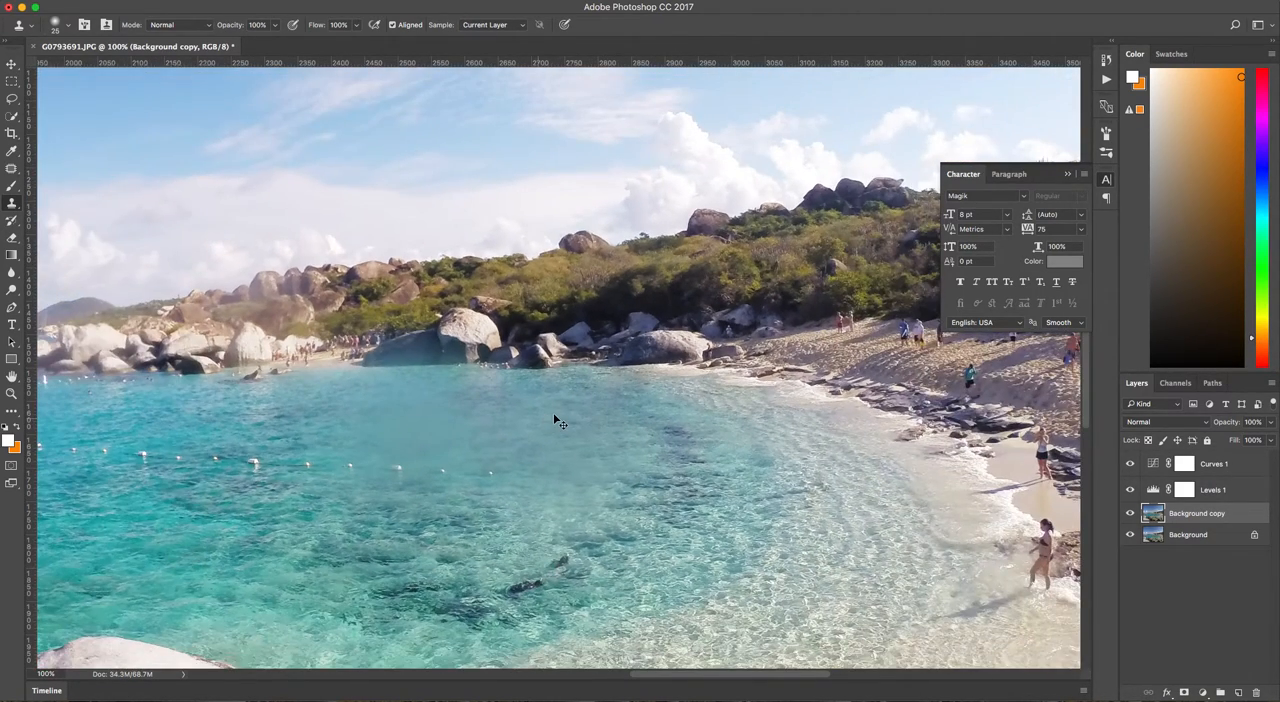
{"action": "key", "text": "super+minus"}
{"action": "left_click_drag", "start_coordinate": [735, 454], "coordinate": [723, 444]}
{"action": "left_click_drag", "start_coordinate": [576, 428], "coordinate": [748, 444]}
{"action": "key", "text": "super+plus"}
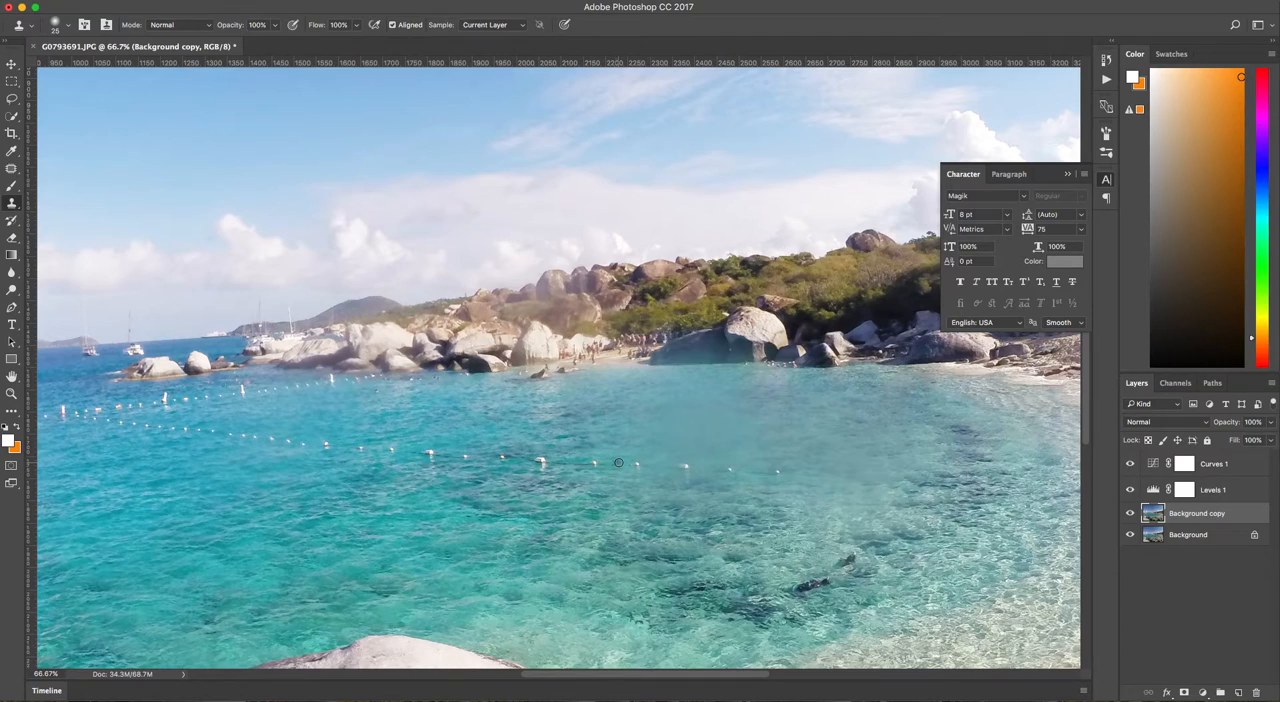
Remove the section of the buoy line in the middle of the bay with the Patch tool.
{"action": "left_click", "coordinate": [17, 172]}
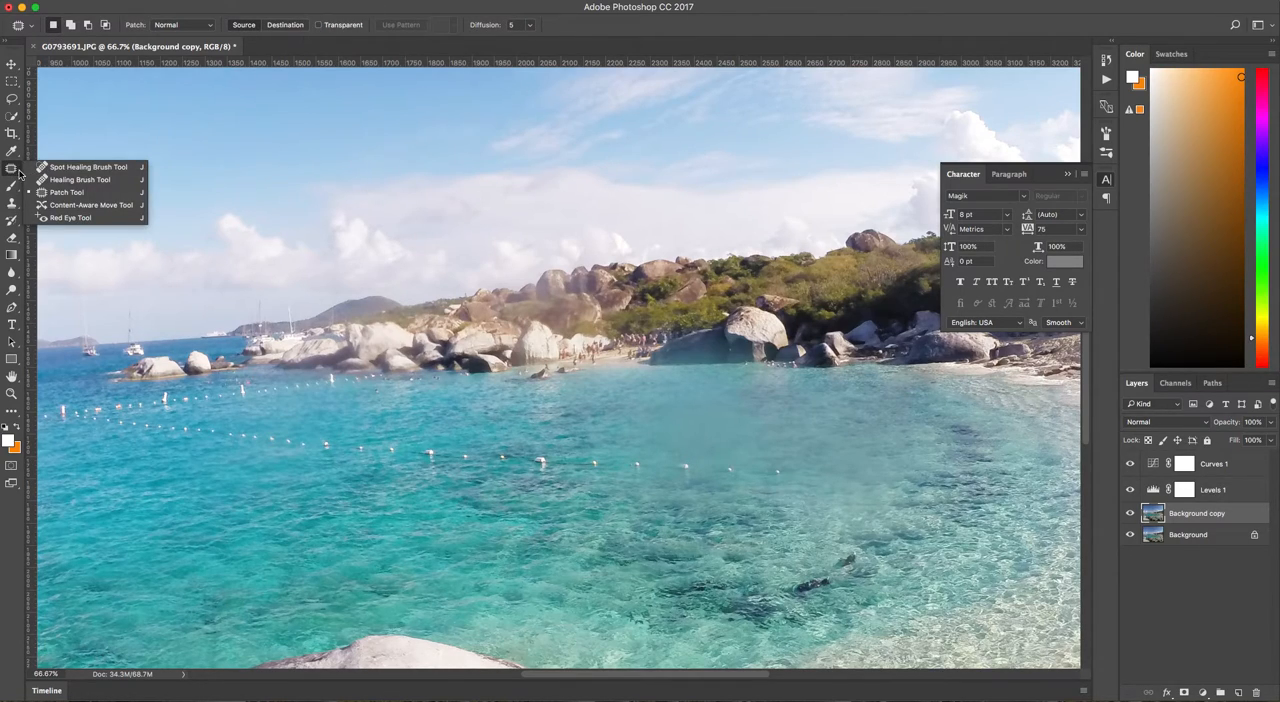
{"action": "left_click", "coordinate": [770, 482]}
{"action": "mouse_move", "coordinate": [766, 478]}
{"action": "left_mouse_down"}
{"action": "mouse_move", "coordinate": [790, 468]}
{"action": "mouse_move", "coordinate": [437, 434]}
{"action": "mouse_move", "coordinate": [398, 442]}
{"action": "mouse_move", "coordinate": [388, 464]}
{"action": "mouse_move", "coordinate": [507, 489]}
{"action": "mouse_move", "coordinate": [708, 489]}
{"action": "mouse_move", "coordinate": [505, 509]}
{"action": "left_mouse_up"}
{"action": "key", "text": "ctrl+d"}
{"action": "left_click_drag", "start_coordinate": [694, 494], "coordinate": [465, 348]}
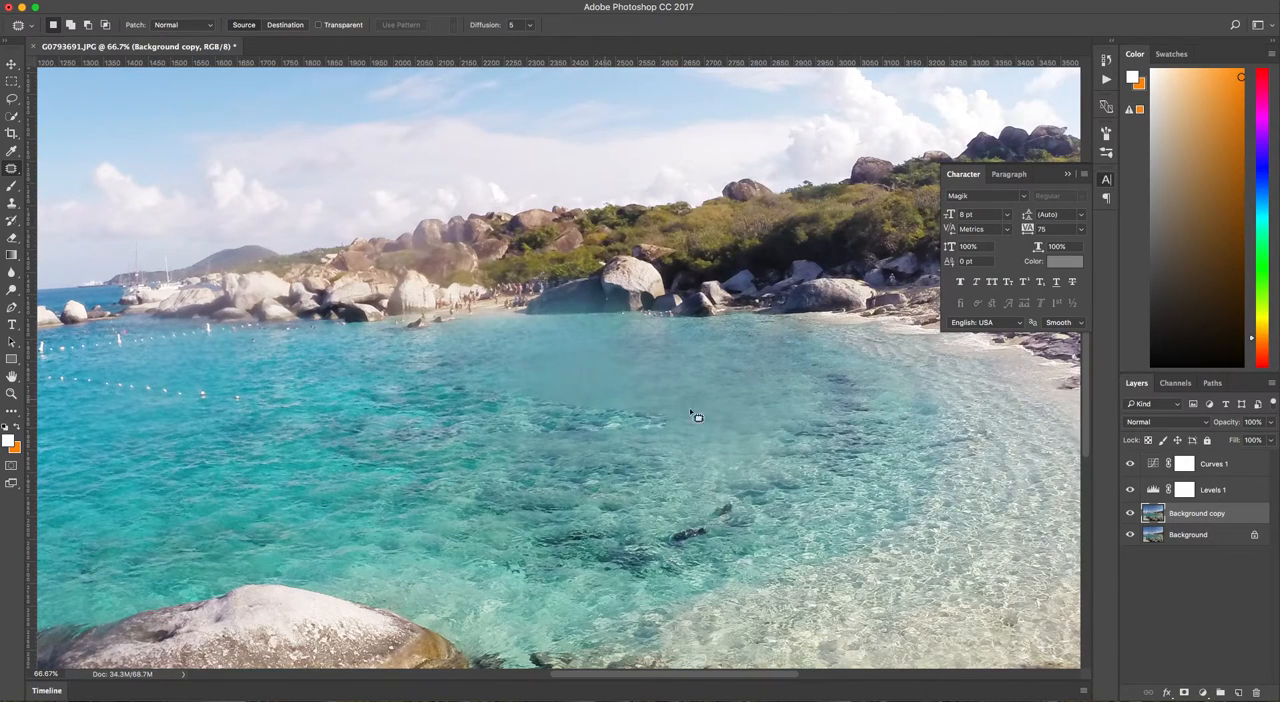
Patch the hazy water where the buoys were with rippled water from just below.
{"action": "mouse_move", "coordinate": [638, 416]}
{"action": "left_mouse_down"}
{"action": "mouse_move", "coordinate": [783, 417]}
{"action": "mouse_move", "coordinate": [796, 435]}
{"action": "mouse_move", "coordinate": [723, 463]}
{"action": "mouse_move", "coordinate": [502, 466]}
{"action": "mouse_move", "coordinate": [472, 447]}
{"action": "mouse_move", "coordinate": [545, 428]}
{"action": "left_mouse_up"}
{"action": "left_click_drag", "start_coordinate": [676, 464], "coordinate": [663, 517]}
{"action": "left_click", "coordinate": [723, 401]}
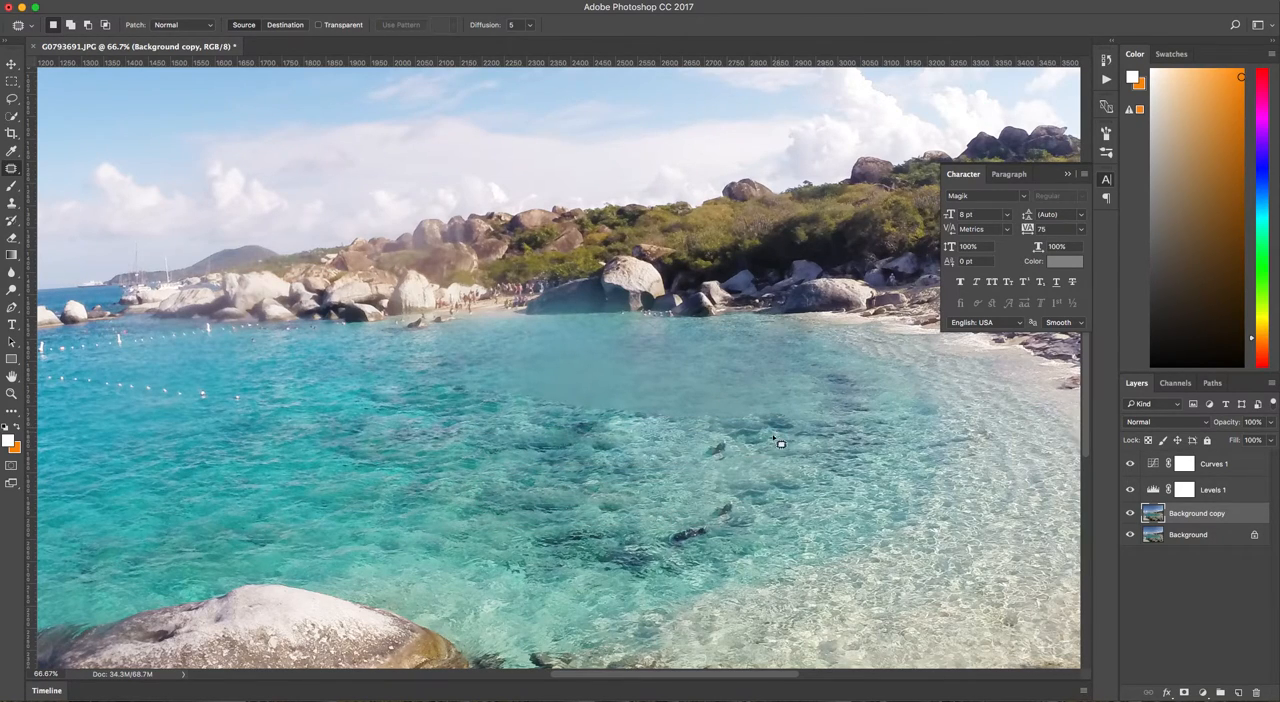
Patch the hazy band of water across the middle of the bay with rippled water from just below.
{"action": "mouse_move", "coordinate": [795, 428]}
{"action": "left_mouse_down"}
{"action": "mouse_move", "coordinate": [810, 385]}
{"action": "mouse_move", "coordinate": [786, 371]}
{"action": "mouse_move", "coordinate": [642, 334]}
{"action": "mouse_move", "coordinate": [508, 365]}
{"action": "left_mouse_up"}
{"action": "left_click_drag", "start_coordinate": [521, 407], "coordinate": [800, 428]}
{"action": "left_click_drag", "start_coordinate": [672, 400], "coordinate": [585, 480]}
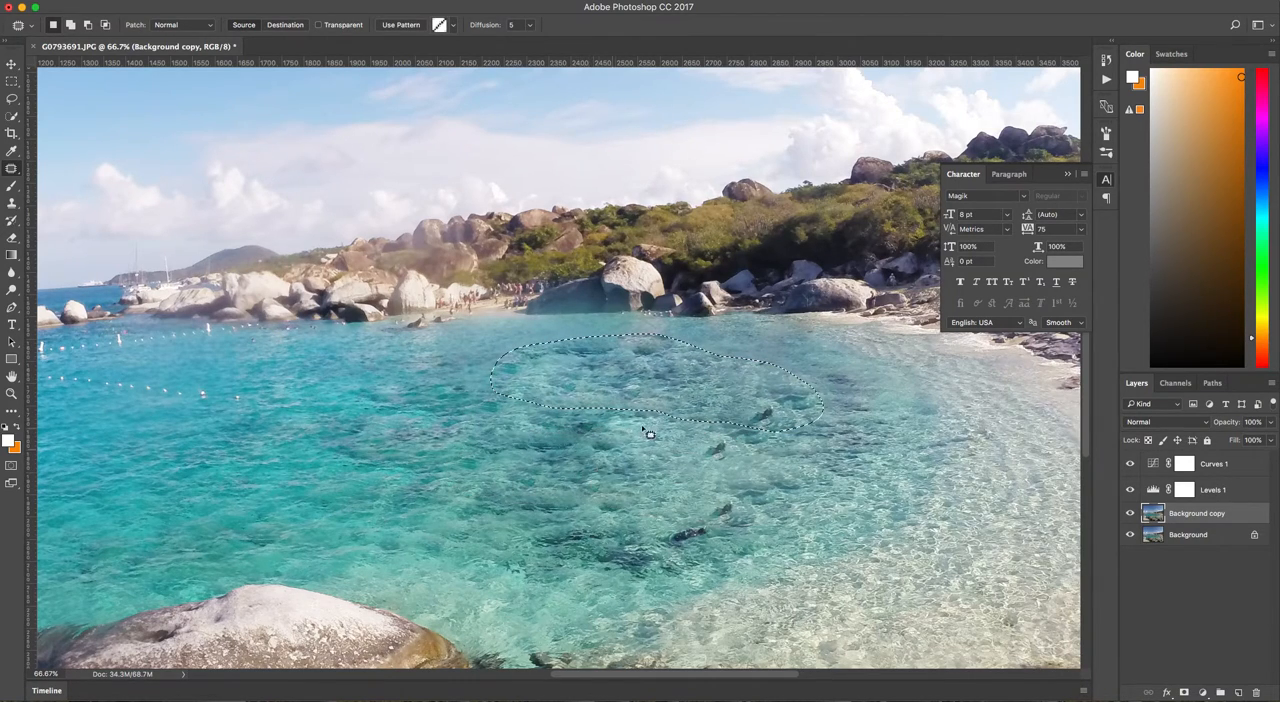
{"action": "key", "text": "ctrl+d"}
Patch the smooth water near the far-shore rocks with rippled water from further out in the bay.
{"action": "mouse_move", "coordinate": [595, 410]}
{"action": "left_mouse_down"}
{"action": "mouse_move", "coordinate": [651, 423]}
{"action": "mouse_move", "coordinate": [685, 413]}
{"action": "mouse_move", "coordinate": [514, 380]}
{"action": "mouse_move", "coordinate": [571, 420]}
{"action": "mouse_move", "coordinate": [560, 421]}
{"action": "mouse_move", "coordinate": [602, 332]}
{"action": "mouse_move", "coordinate": [493, 332]}
{"action": "mouse_move", "coordinate": [429, 366]}
{"action": "mouse_move", "coordinate": [436, 352]}
{"action": "left_mouse_up"}
{"action": "left_click_drag", "start_coordinate": [515, 380], "coordinate": [646, 408]}
{"action": "key", "text": "super+d"}
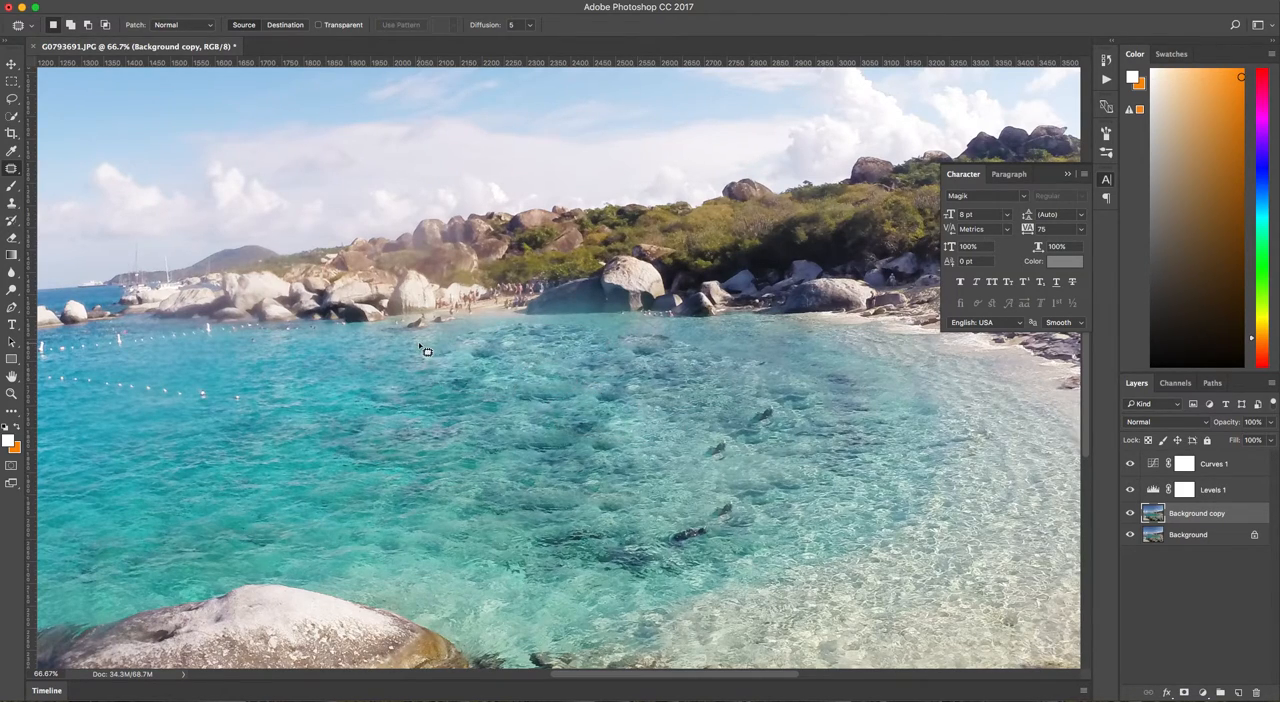
{"action": "mouse_move", "coordinate": [439, 349]}
{"action": "left_mouse_down"}
{"action": "mouse_move", "coordinate": [469, 355]}
{"action": "mouse_move", "coordinate": [503, 328]}
{"action": "mouse_move", "coordinate": [445, 327]}
{"action": "mouse_move", "coordinate": [504, 364]}
{"action": "left_mouse_up"}
{"action": "left_click", "coordinate": [393, 347]}
Patch the remaining uneven spots in the water below the far shoreline with nearby ripples.
{"action": "mouse_move", "coordinate": [718, 361]}
{"action": "left_mouse_down"}
{"action": "mouse_move", "coordinate": [842, 396]}
{"action": "mouse_move", "coordinate": [853, 361]}
{"action": "mouse_move", "coordinate": [646, 324]}
{"action": "mouse_move", "coordinate": [636, 330]}
{"action": "mouse_move", "coordinate": [706, 367]}
{"action": "mouse_move", "coordinate": [724, 345]}
{"action": "mouse_move", "coordinate": [649, 380]}
{"action": "left_mouse_up"}
{"action": "left_click", "coordinate": [594, 370]}
{"action": "mouse_move", "coordinate": [734, 379]}
{"action": "left_mouse_down"}
{"action": "mouse_move", "coordinate": [817, 387]}
{"action": "mouse_move", "coordinate": [784, 362]}
{"action": "mouse_move", "coordinate": [734, 374]}
{"action": "left_mouse_up"}
{"action": "left_click", "coordinate": [673, 398]}
{"action": "key", "text": "super+minus"}
{"action": "key", "text": "super+minus"}
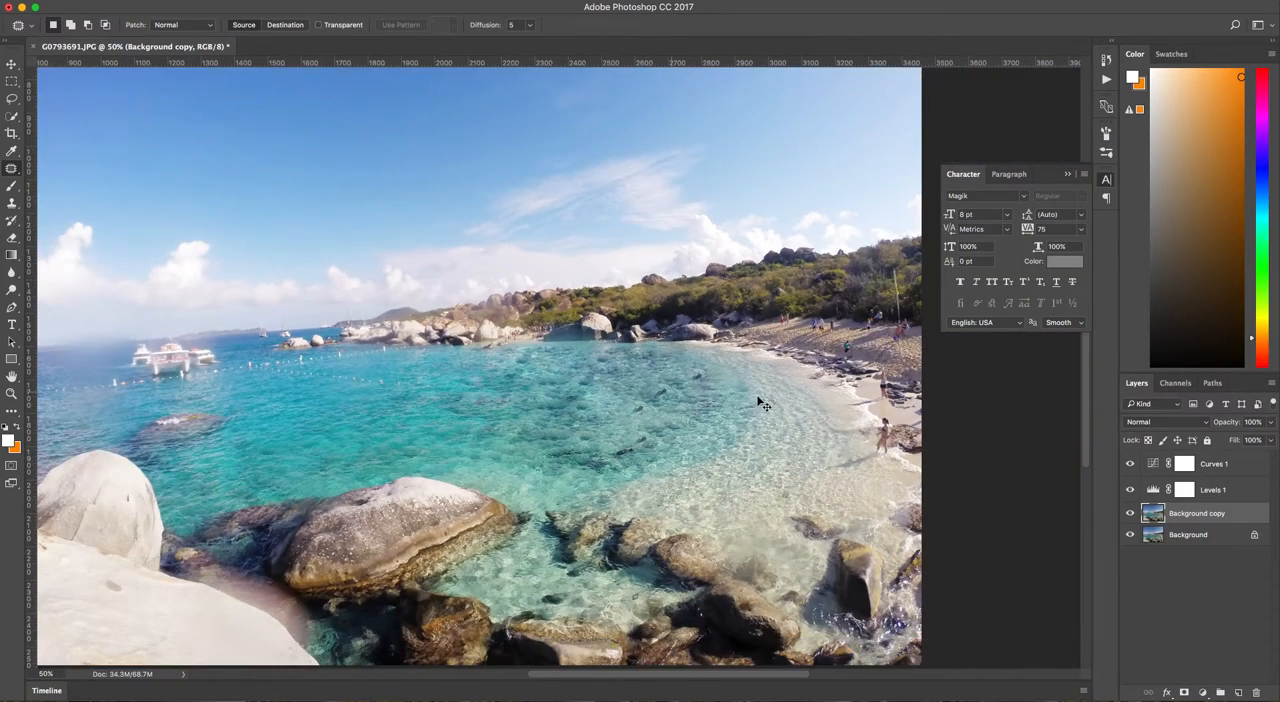
Remove the two dark swimmers nearest the far shore in the middle of the bay with the Patch tool.
{"action": "key", "text": "super+plus"}
{"action": "mouse_move", "coordinate": [694, 448]}
{"action": "left_mouse_down"}
{"action": "mouse_move", "coordinate": [660, 405]}
{"action": "mouse_move", "coordinate": [712, 422]}
{"action": "mouse_move", "coordinate": [738, 402]}
{"action": "mouse_move", "coordinate": [698, 400]}
{"action": "mouse_move", "coordinate": [727, 414]}
{"action": "mouse_move", "coordinate": [648, 392]}
{"action": "left_mouse_up"}
{"action": "key", "text": "super+d"}
{"action": "mouse_move", "coordinate": [776, 397]}
{"action": "left_mouse_down"}
{"action": "mouse_move", "coordinate": [784, 384]}
{"action": "mouse_move", "coordinate": [752, 378]}
{"action": "mouse_move", "coordinate": [774, 395]}
{"action": "left_mouse_up"}
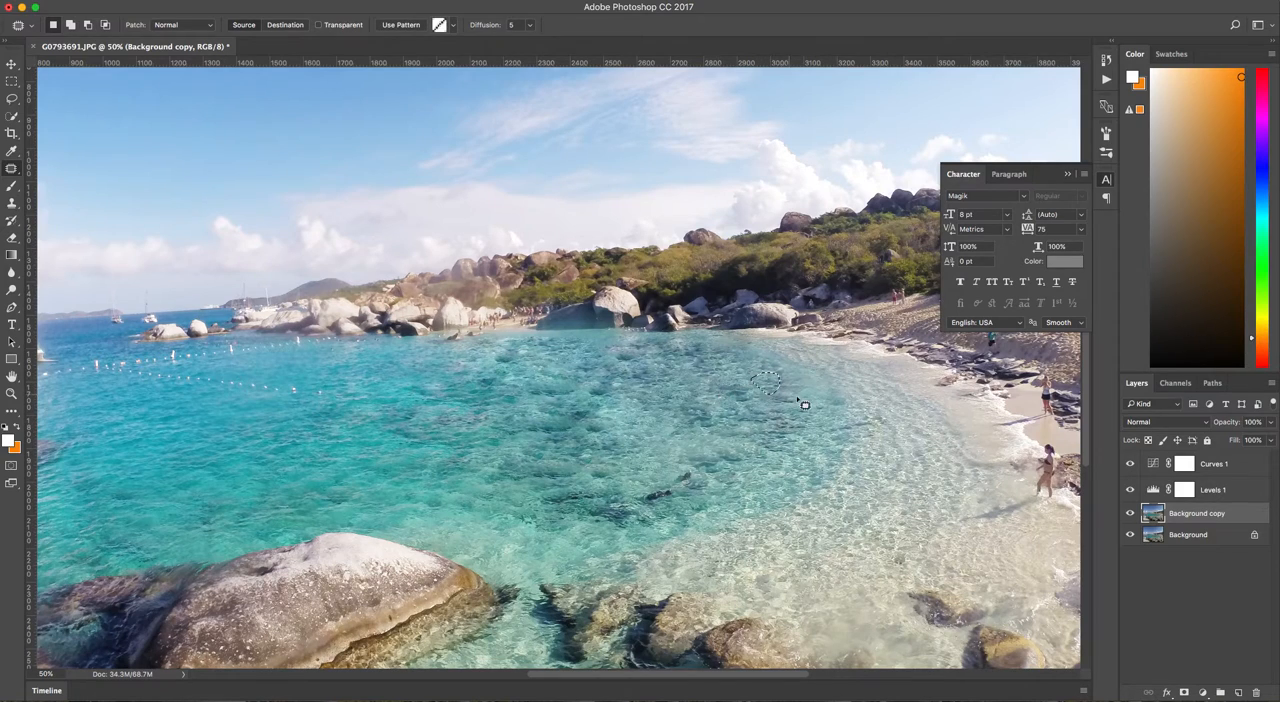
{"action": "key", "text": "super+d"}
{"action": "key", "text": "super+minus"}
{"action": "key", "text": "super+minus"}
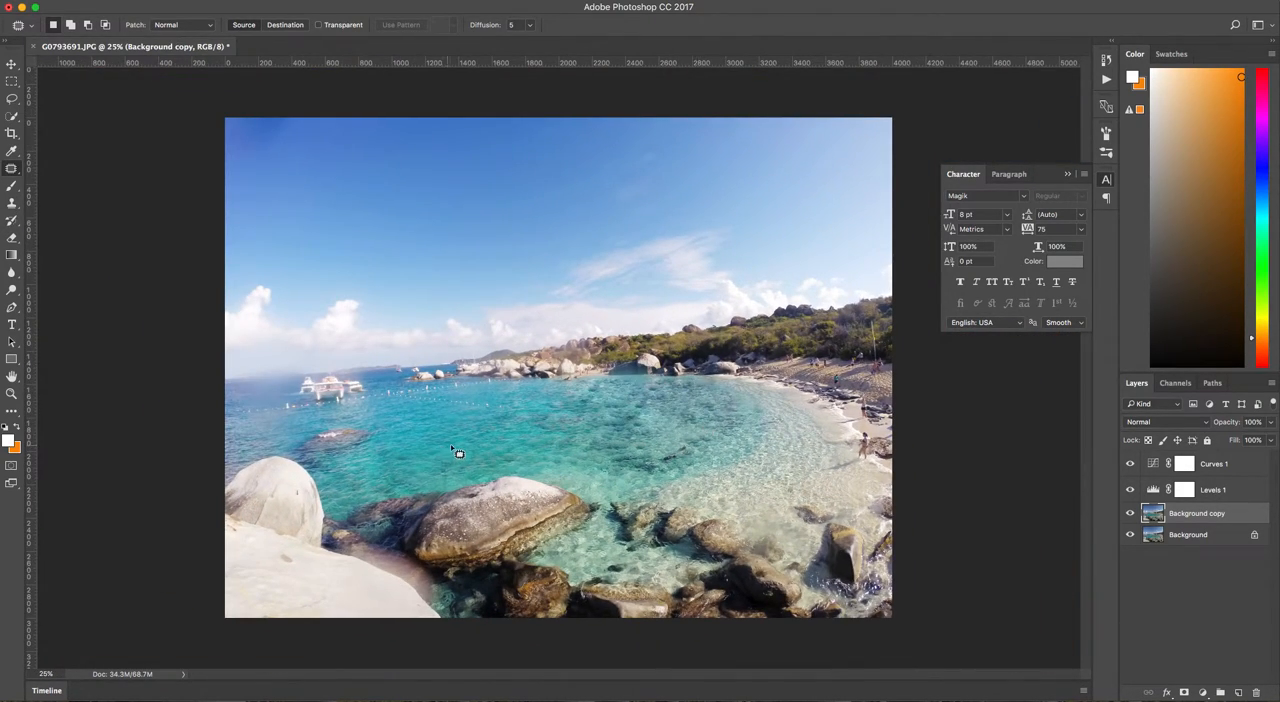
Patch out the lower row of buoys in the bay with clean water from just below.
{"action": "key", "text": "super+plus"}
{"action": "key", "text": "super+plus"}
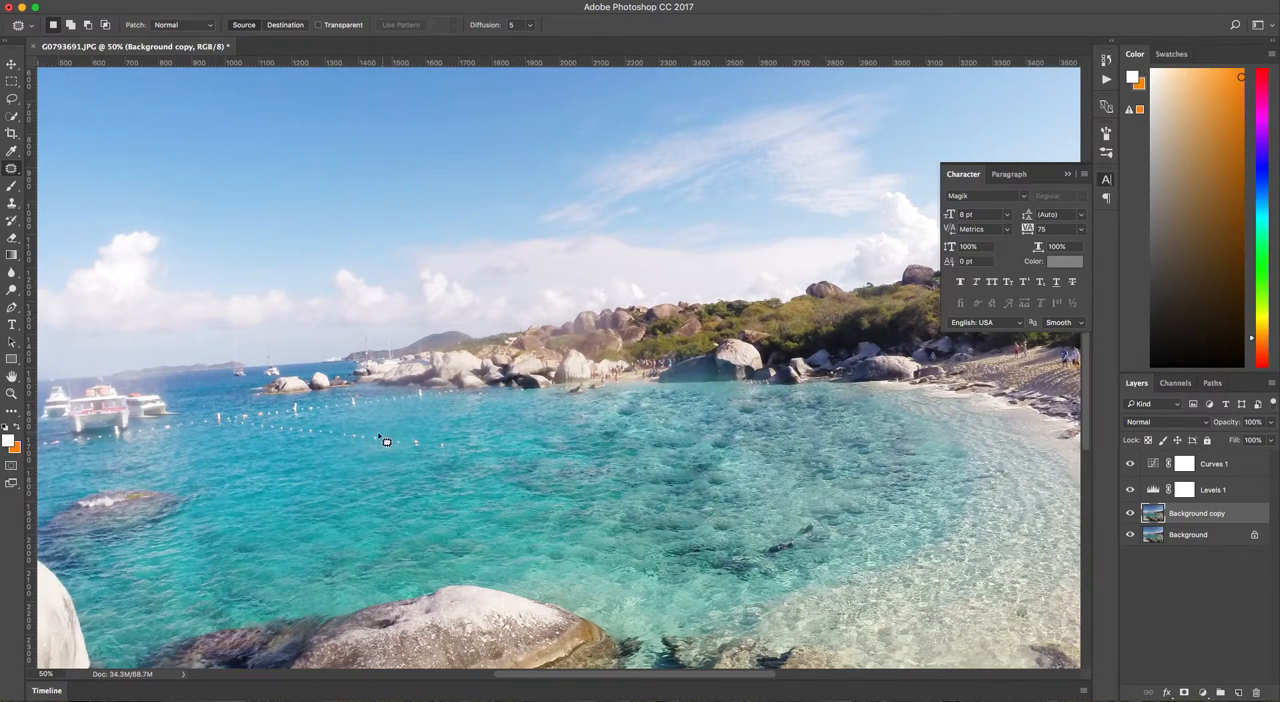
{"action": "mouse_move", "coordinate": [406, 450]}
{"action": "left_mouse_down"}
{"action": "mouse_move", "coordinate": [454, 450]}
{"action": "mouse_move", "coordinate": [369, 424]}
{"action": "mouse_move", "coordinate": [244, 425]}
{"action": "mouse_move", "coordinate": [268, 441]}
{"action": "mouse_move", "coordinate": [392, 454]}
{"action": "mouse_move", "coordinate": [347, 474]}
{"action": "left_mouse_up"}
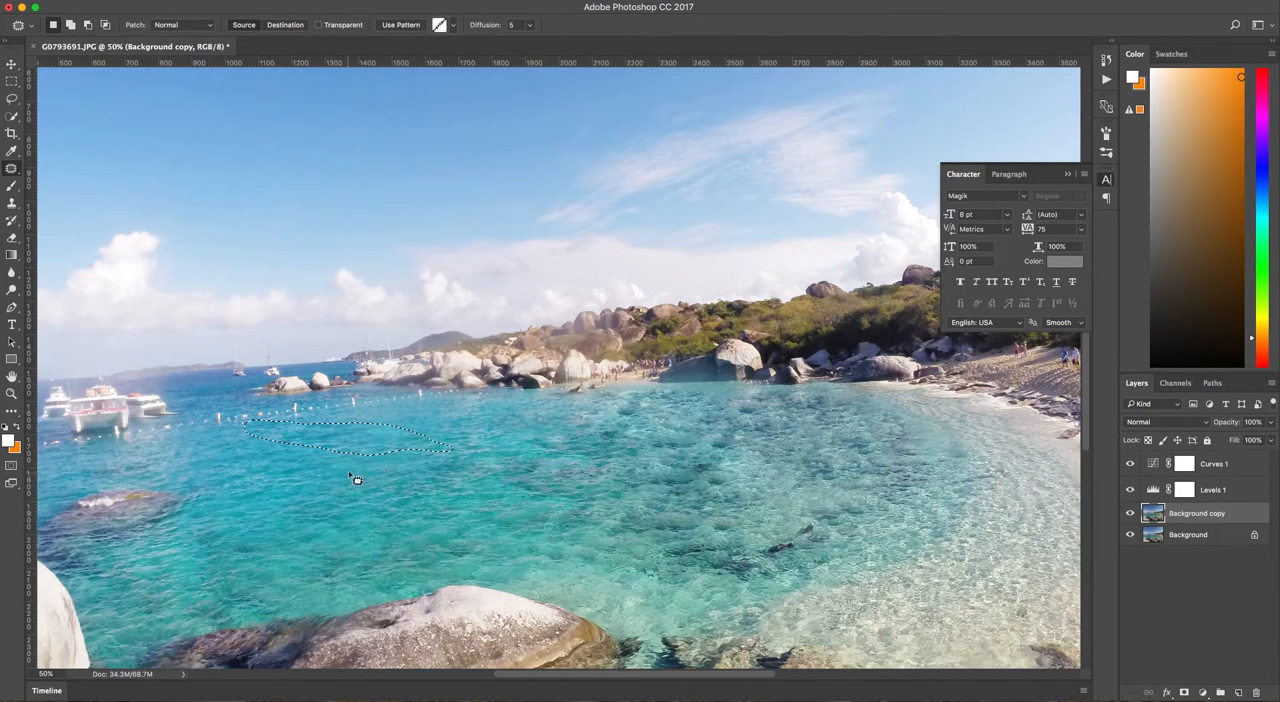
{"action": "key", "text": "super+d"}
{"action": "key", "text": "super+minus"}
{"action": "key", "text": "super+minus"}
{"action": "key", "text": "super+minus"}
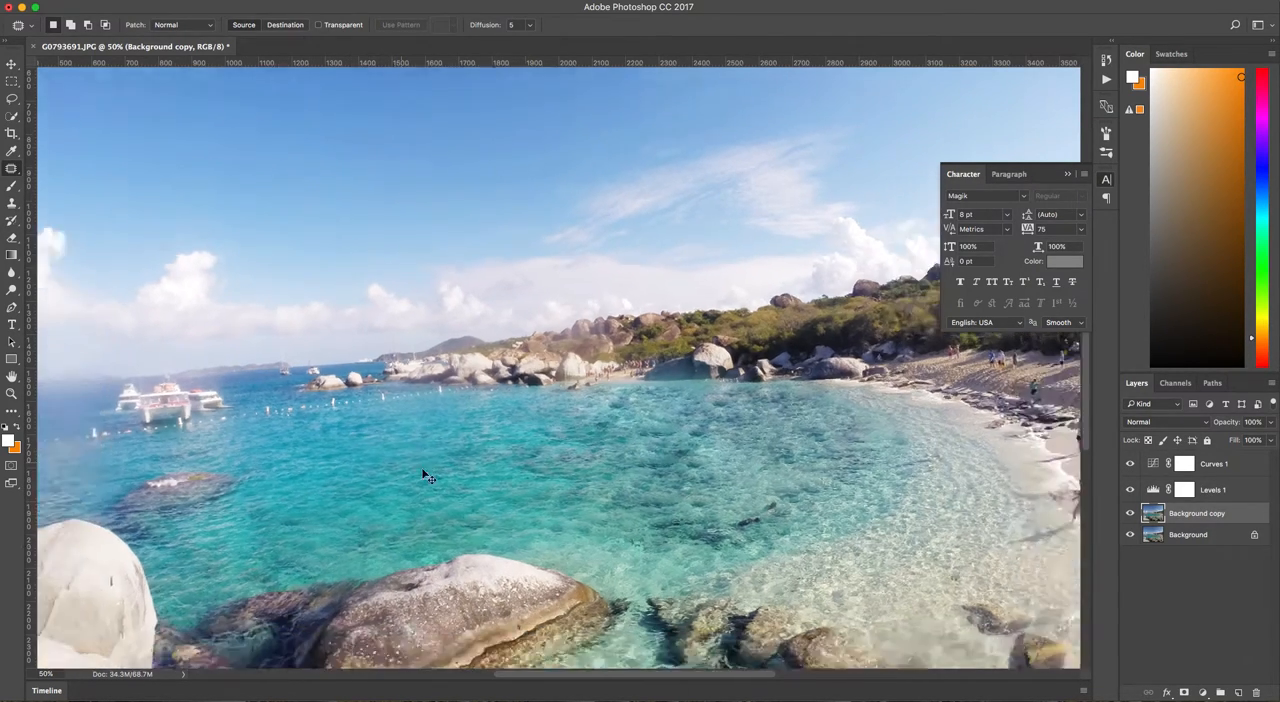
Patch the strip of shallow water between the middle of the bay and the beach with neighbouring water.
{"action": "key", "text": "super+plus"}
{"action": "key", "text": "super+plus"}
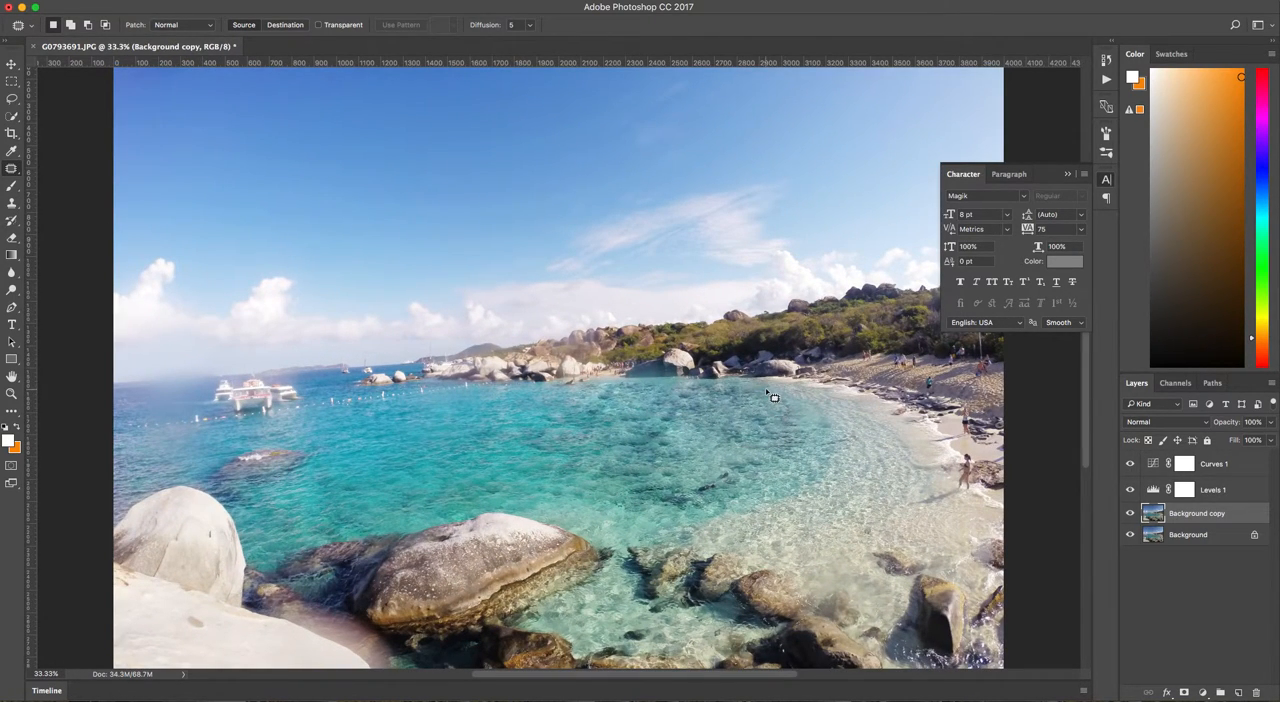
{"action": "mouse_move", "coordinate": [768, 391]}
{"action": "left_mouse_down"}
{"action": "mouse_move", "coordinate": [824, 417]}
{"action": "mouse_move", "coordinate": [825, 458]}
{"action": "mouse_move", "coordinate": [787, 466]}
{"action": "mouse_move", "coordinate": [774, 398]}
{"action": "left_mouse_up"}
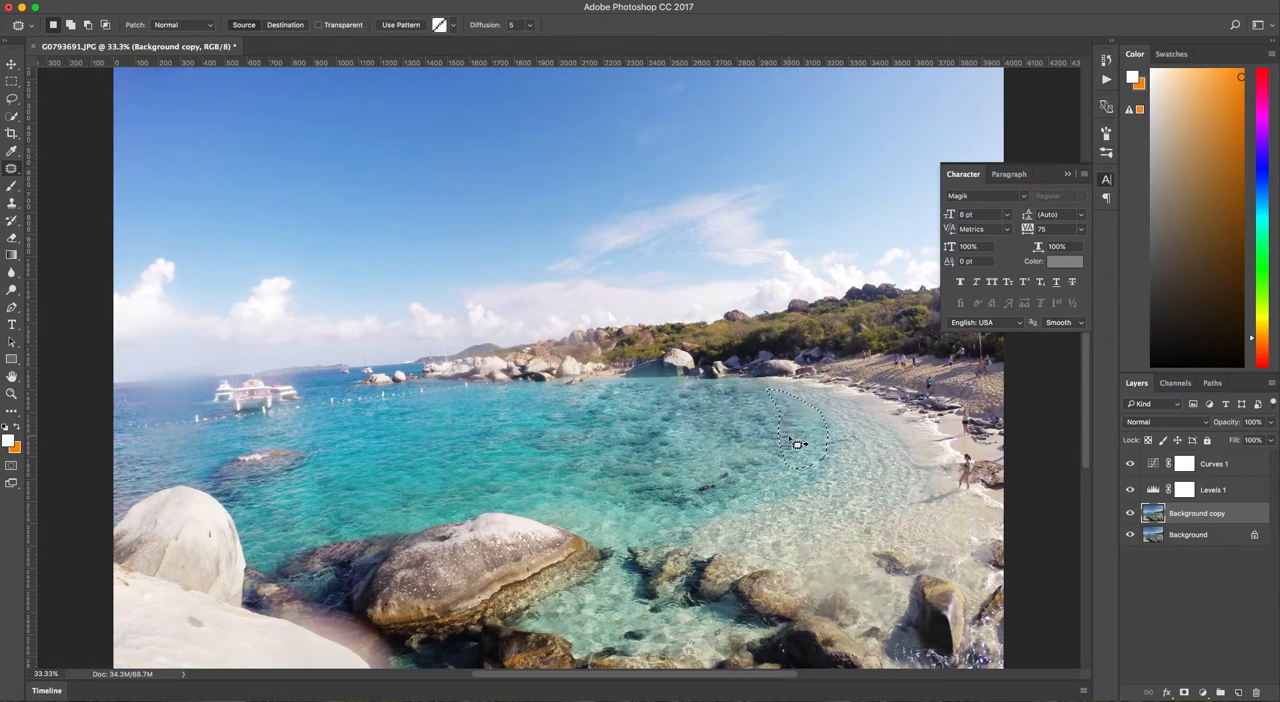
{"action": "left_click", "coordinate": [733, 448]}
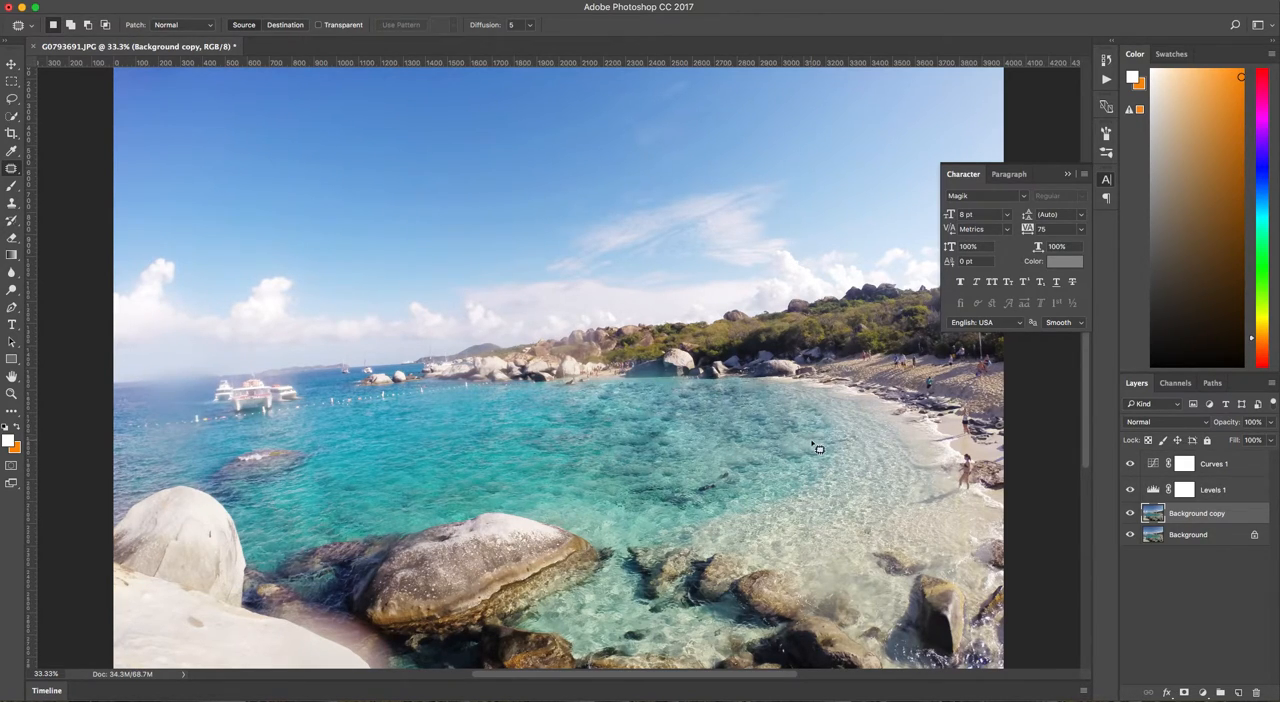
Remove the woman standing at the water's edge beside the beach rock with the Patch tool.
{"action": "scroll", "coordinate": [775, 514], "scroll_direction": "right", "scroll_amount": 5}
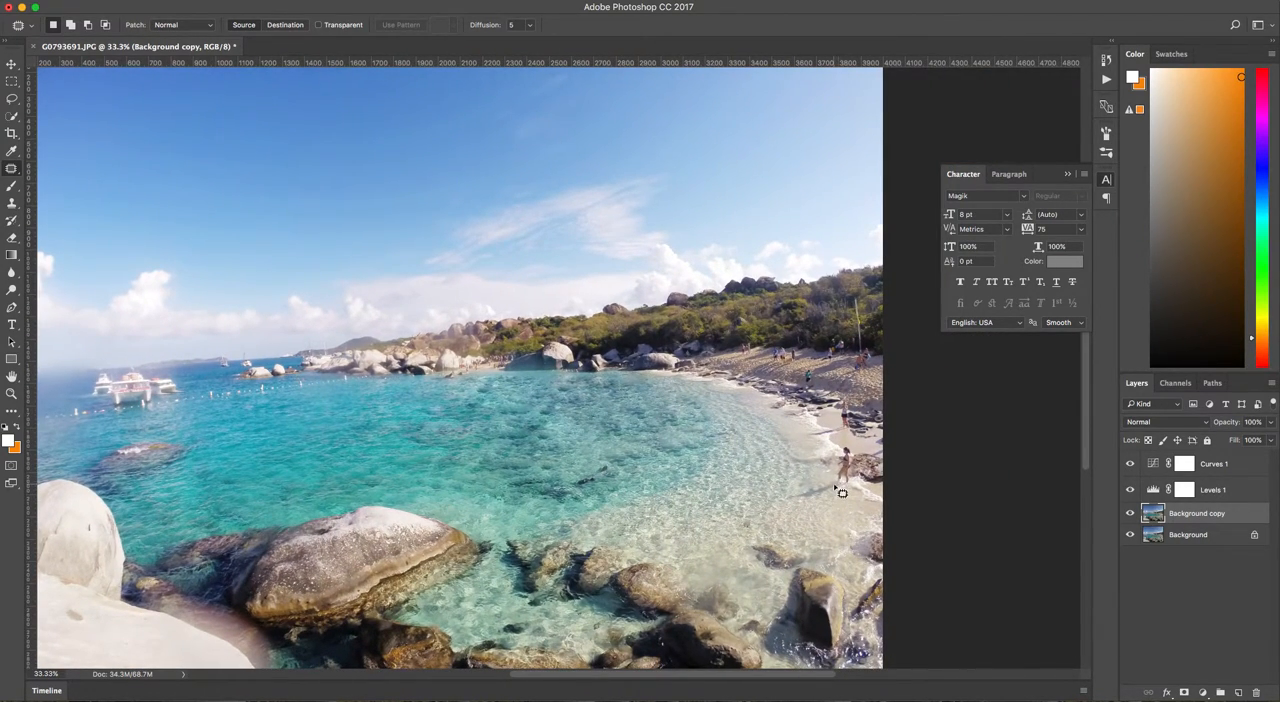
{"action": "mouse_move", "coordinate": [848, 452]}
{"action": "left_mouse_down"}
{"action": "mouse_move", "coordinate": [841, 482]}
{"action": "mouse_move", "coordinate": [856, 482]}
{"action": "mouse_move", "coordinate": [801, 482]}
{"action": "left_mouse_up"}
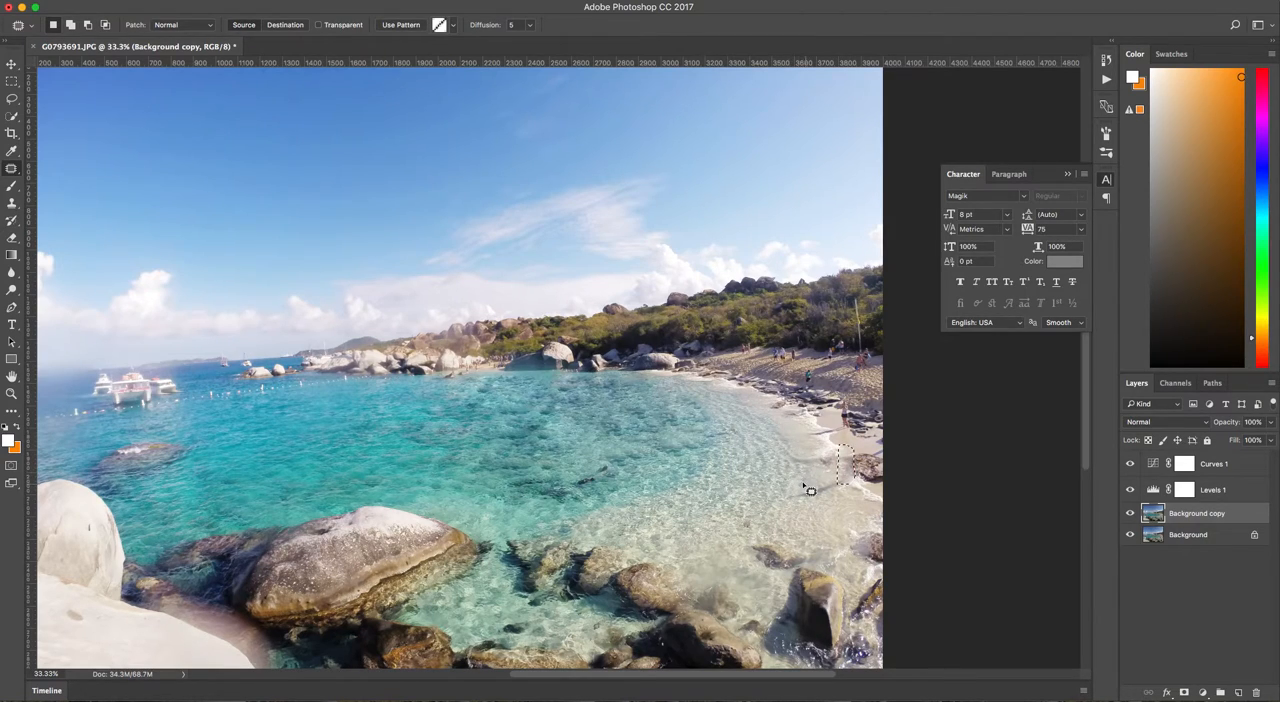
{"action": "key", "text": "d"}
{"action": "key", "text": "super+d"}
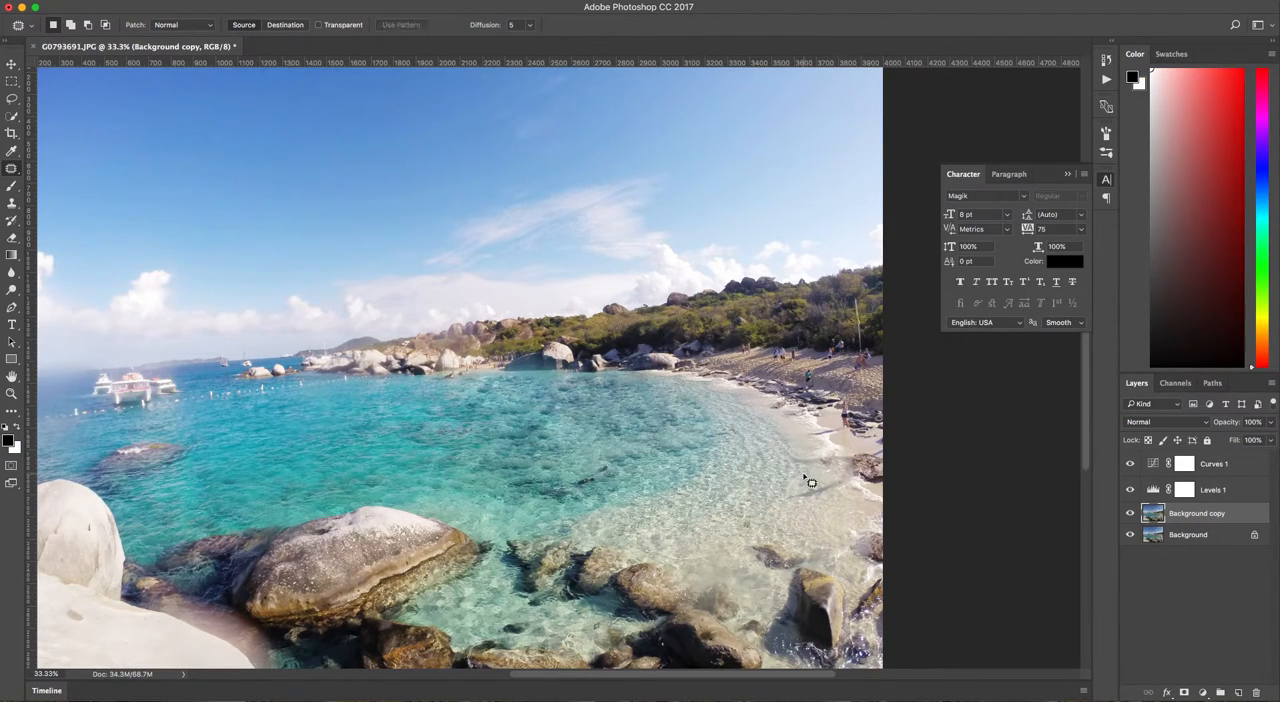
Try to cover the marks left in the shallows beside the beach rock using the Clone Stamp tool.
{"action": "key", "text": "super+plus"}
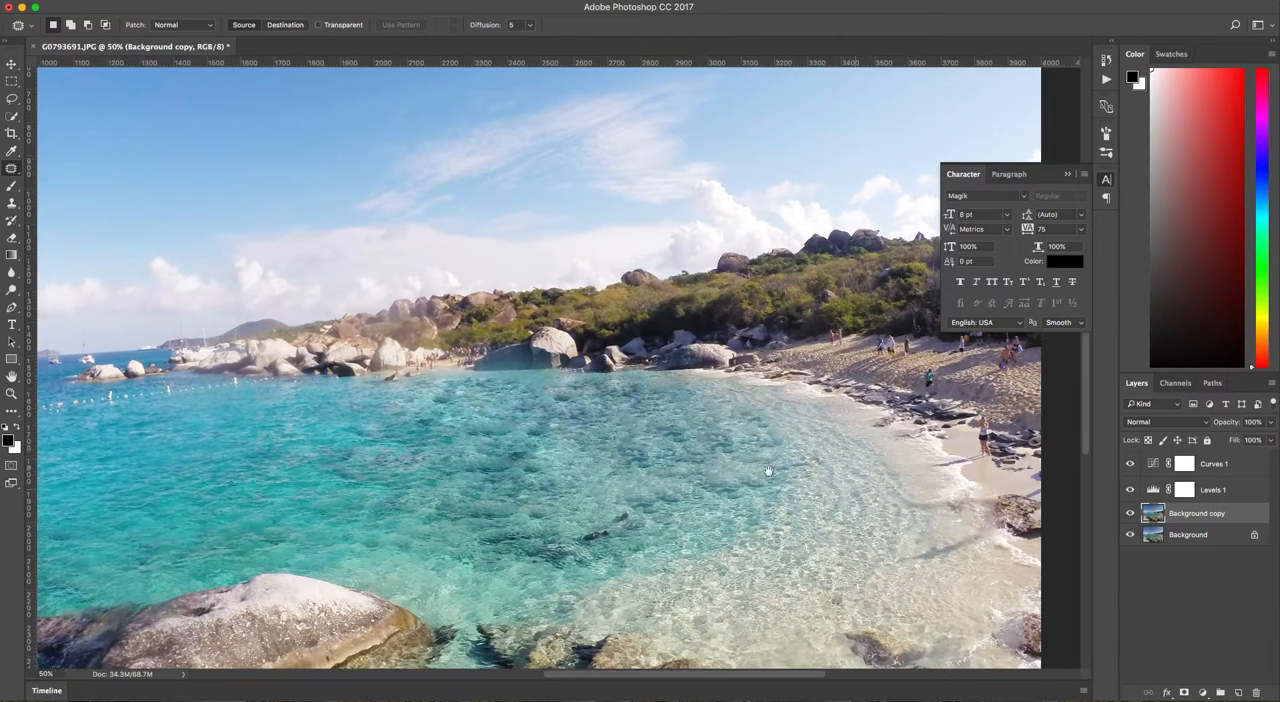
{"action": "left_click_drag", "start_coordinate": [867, 501], "coordinate": [743, 471]}
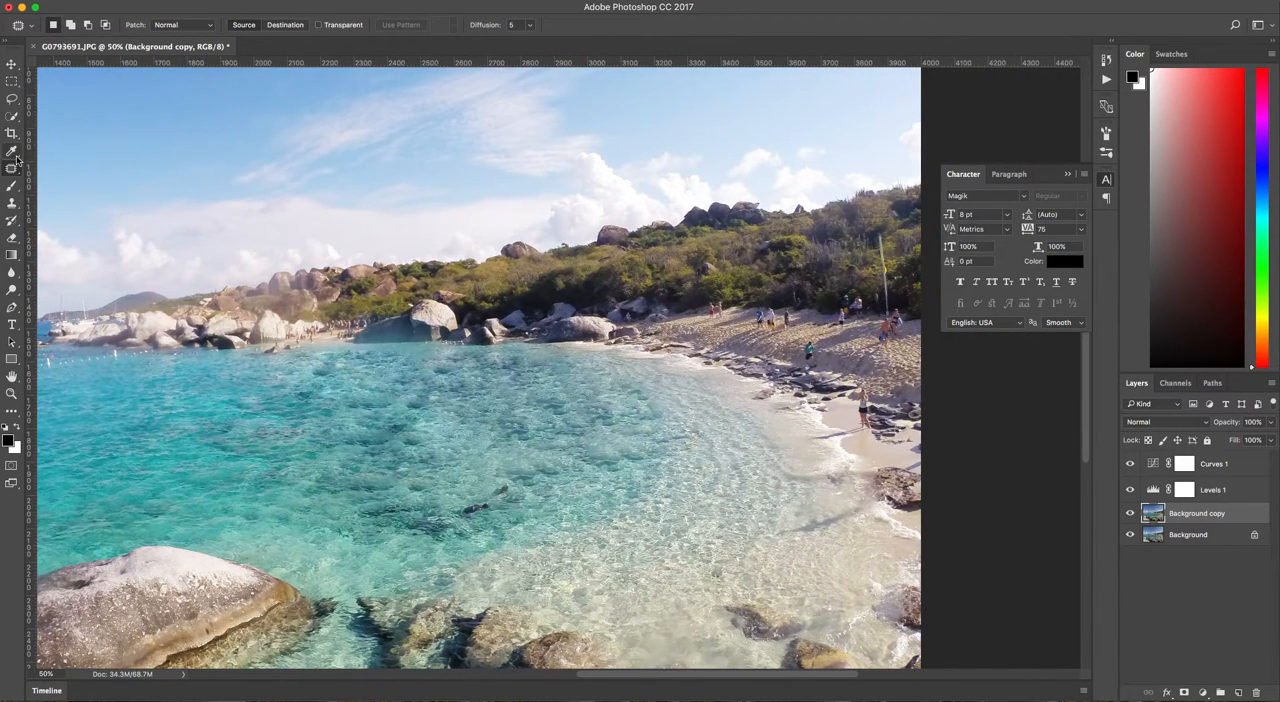
{"action": "left_click", "coordinate": [14, 204]}
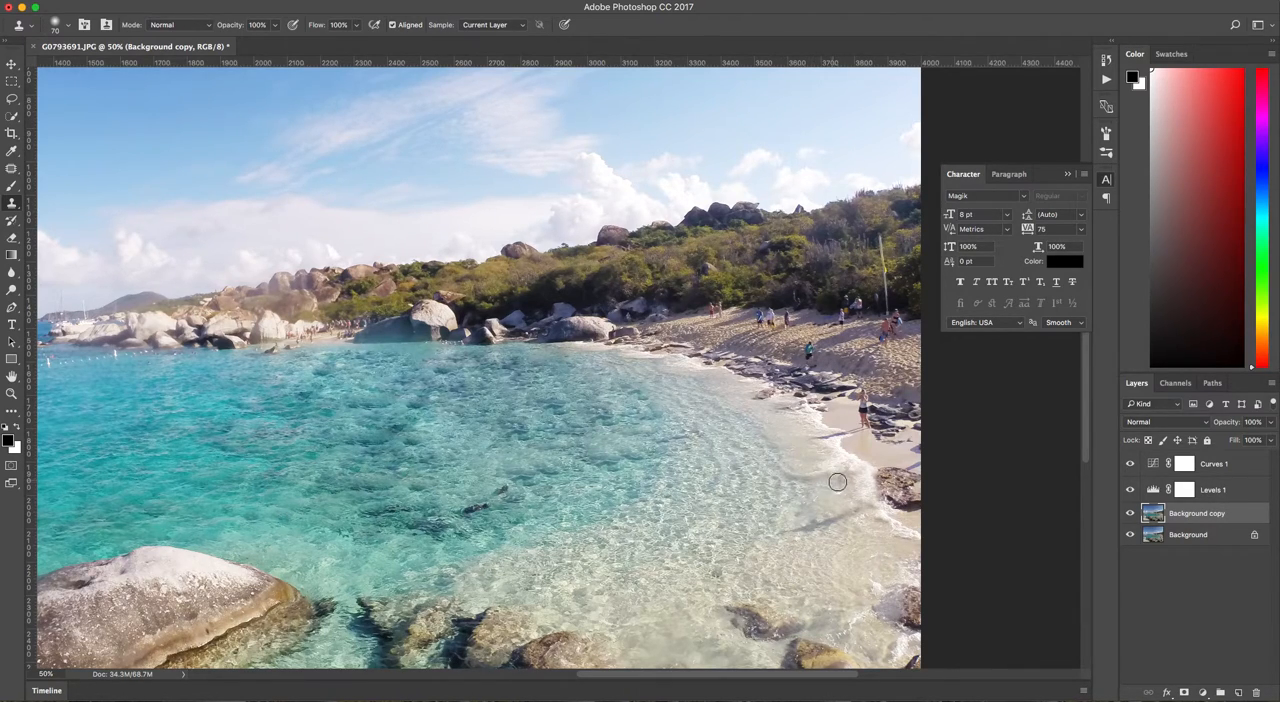
{"action": "left_click_drag", "start_coordinate": [806, 472], "coordinate": [824, 478]}
{"action": "key", "text": "super+z"}
{"action": "key", "text": "super+minus"}
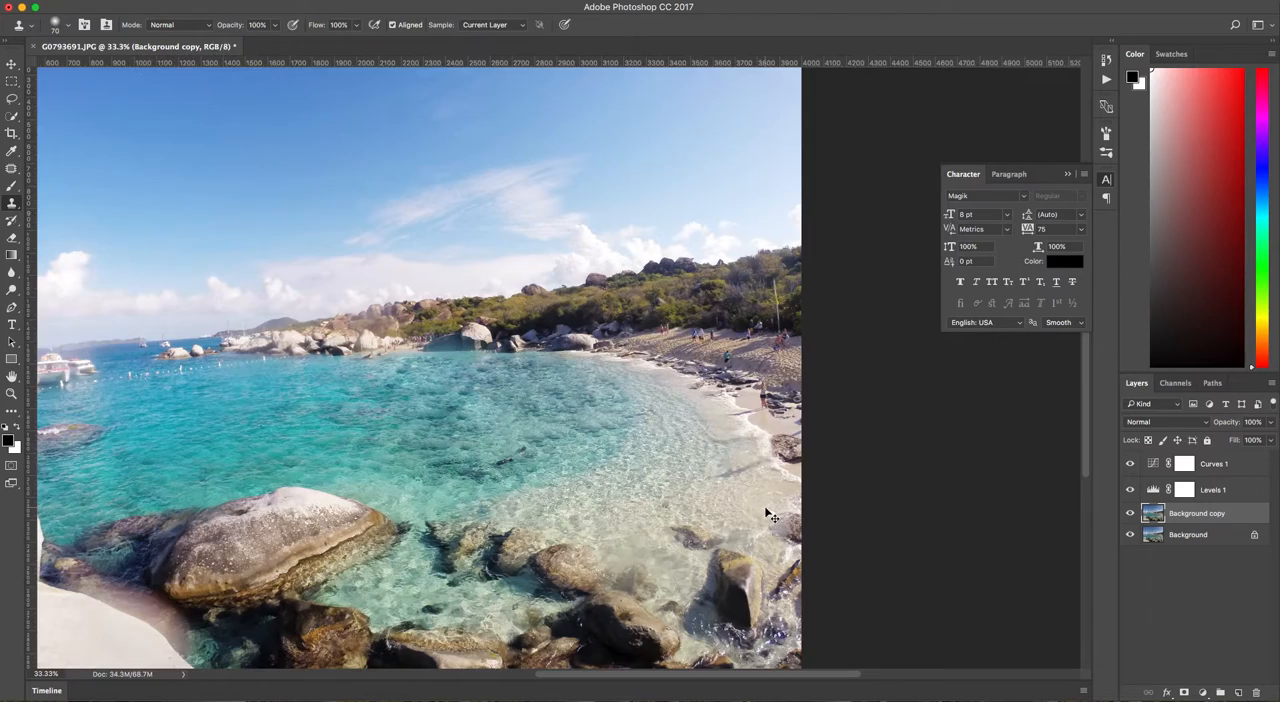
Patch out the woman's leftover shadow in the shallows with clear water from beside it.
{"action": "key", "text": "super+equal"}
{"action": "left_click_drag", "start_coordinate": [806, 514], "coordinate": [750, 491]}
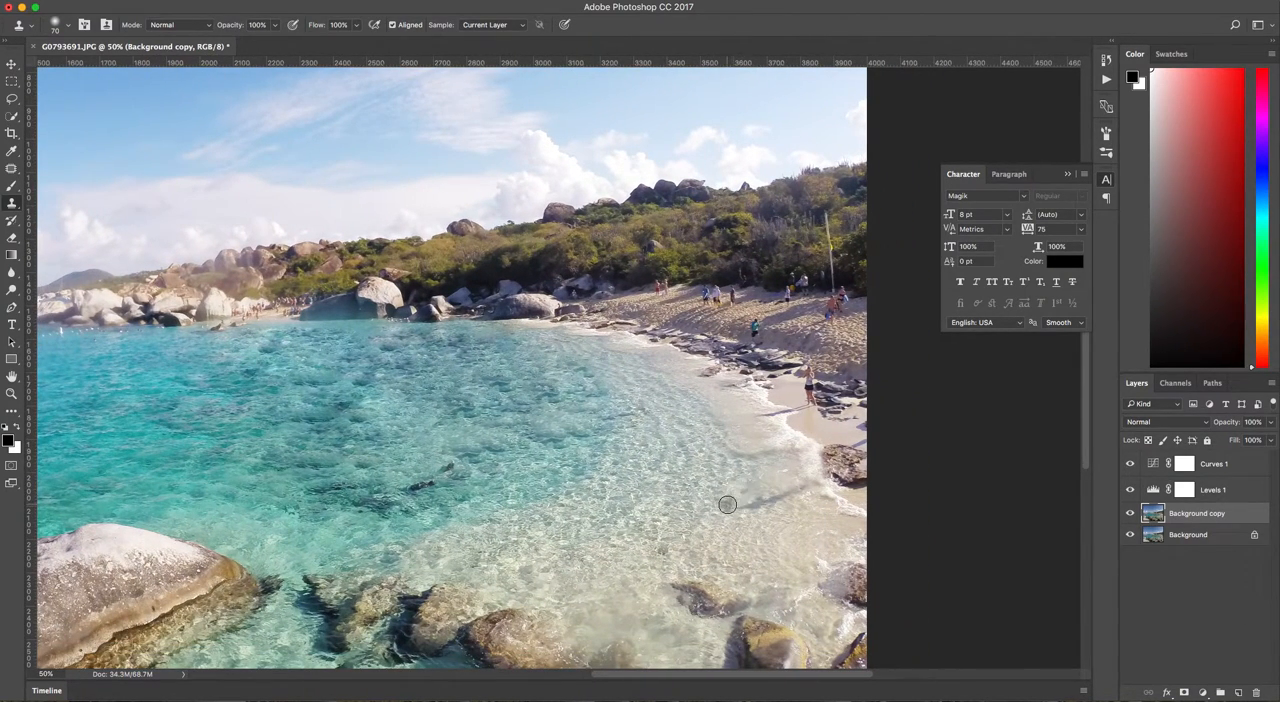
{"action": "left_click", "coordinate": [10, 170]}
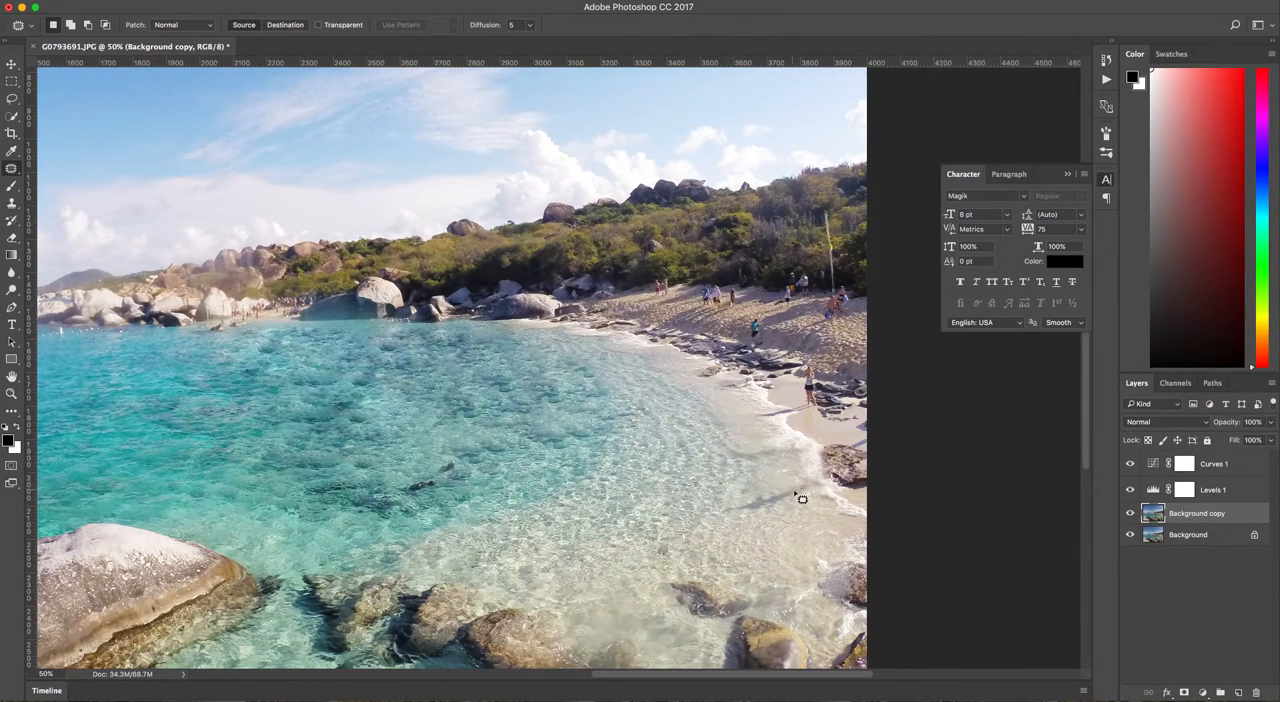
{"action": "mouse_move", "coordinate": [775, 490]}
{"action": "left_mouse_down"}
{"action": "mouse_move", "coordinate": [730, 503]}
{"action": "mouse_move", "coordinate": [735, 514]}
{"action": "mouse_move", "coordinate": [800, 490]}
{"action": "left_mouse_up"}
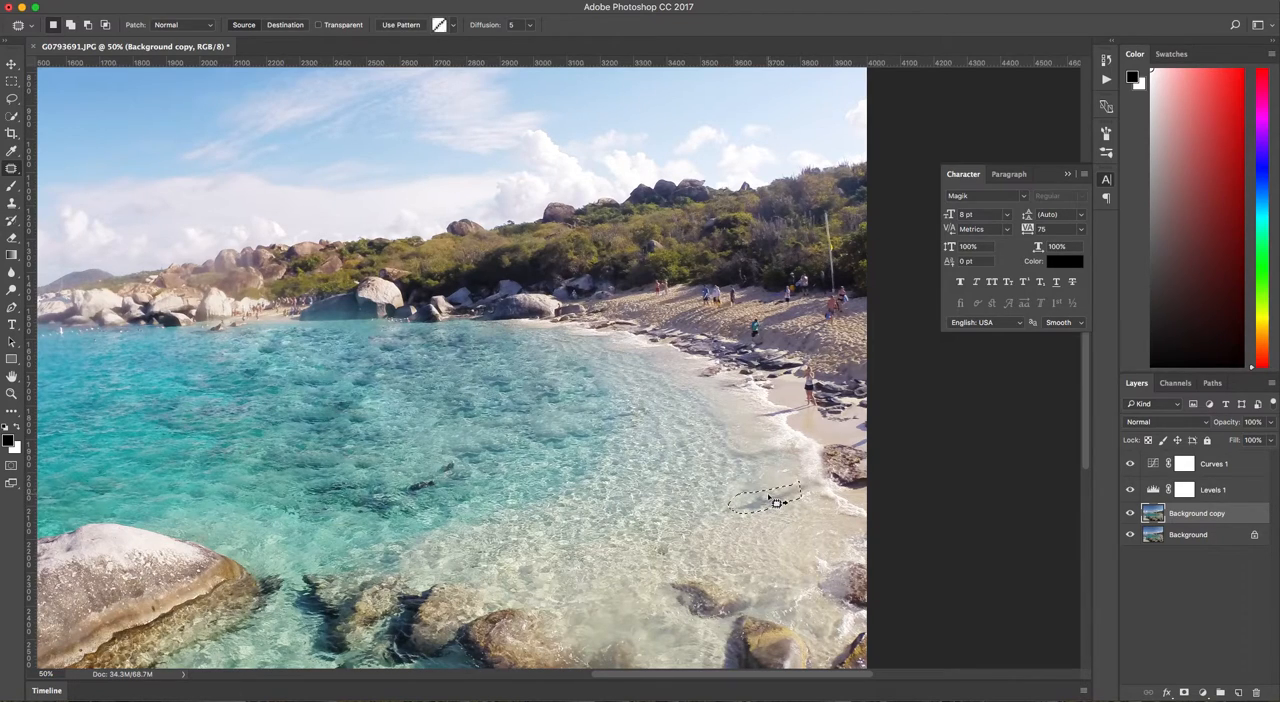
{"action": "left_click", "coordinate": [722, 487]}
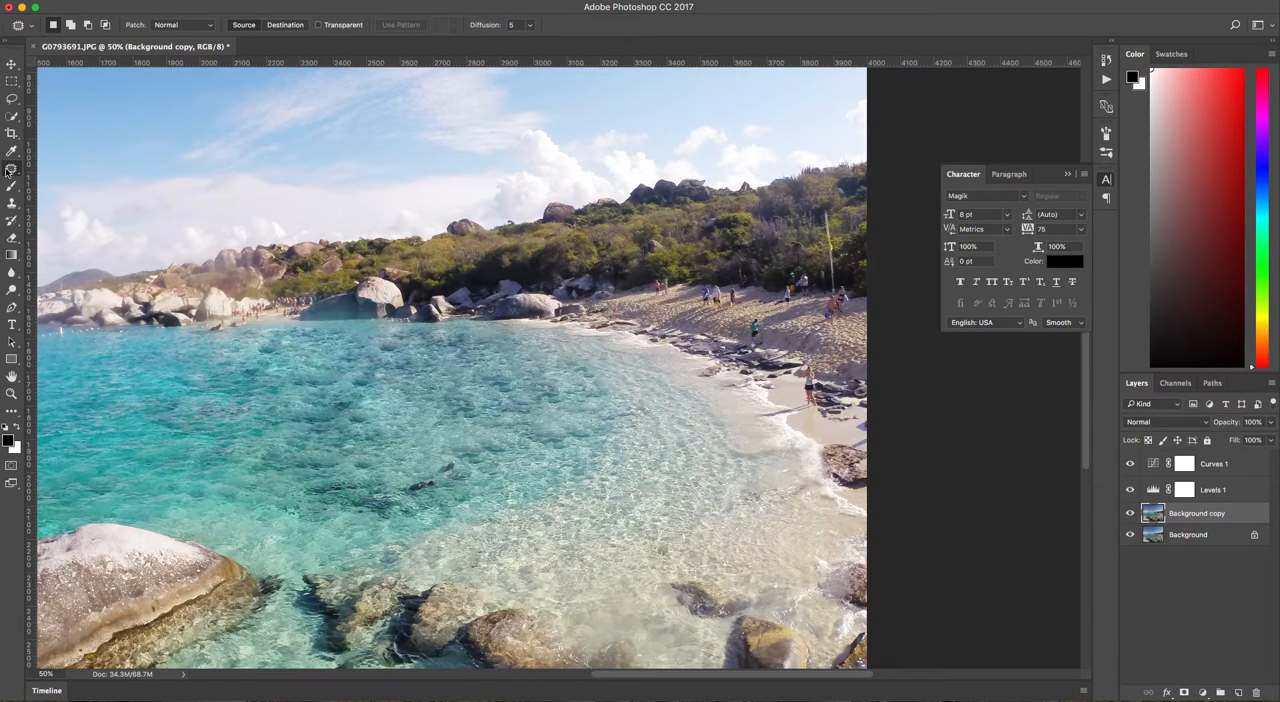
{"action": "left_click", "coordinate": [12, 203]}
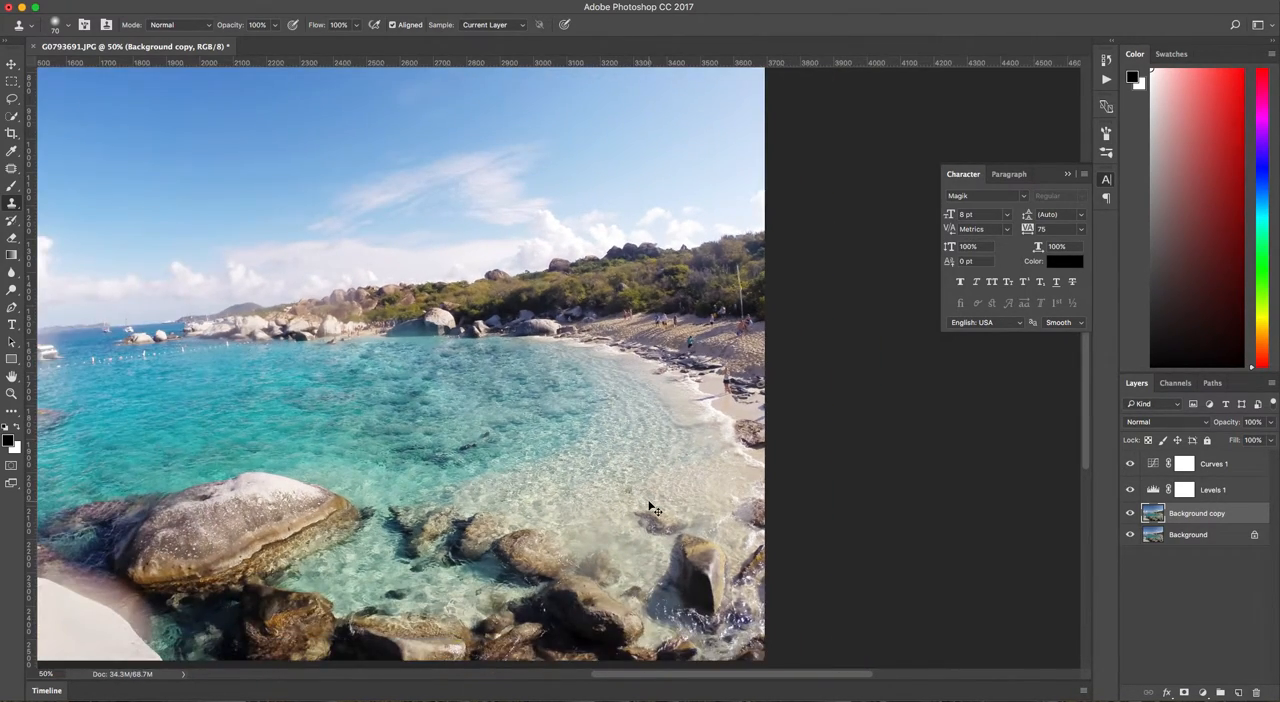
{"action": "key", "text": "super+minus"}
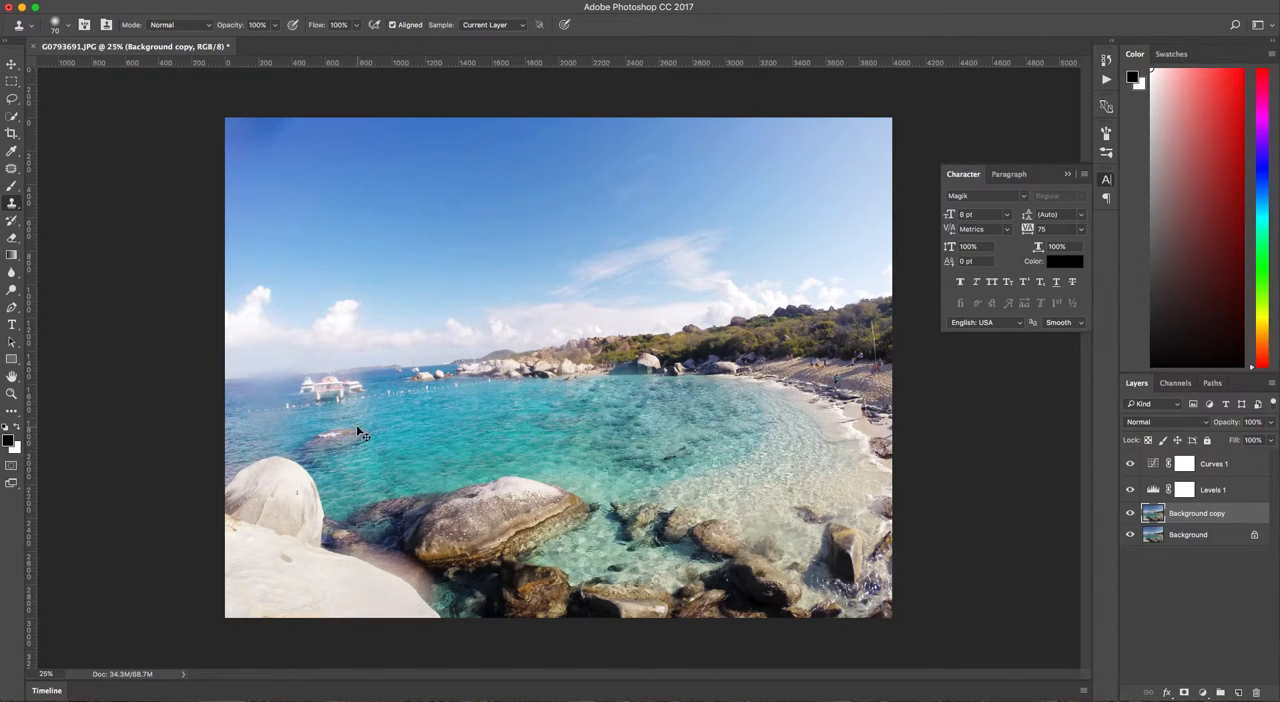
{"action": "key", "text": "super+plus"}
{"action": "left_click_drag", "start_coordinate": [170, 399], "coordinate": [465, 440]}
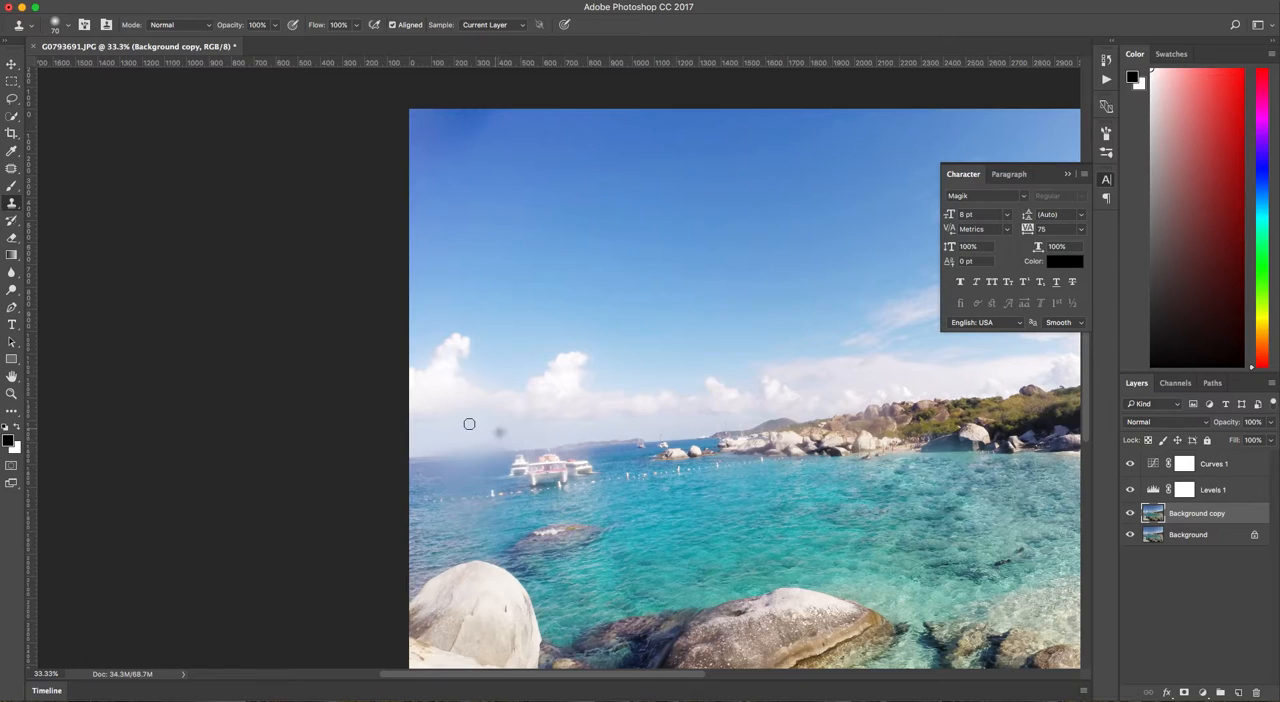
{"action": "key", "text": "super+minus"}
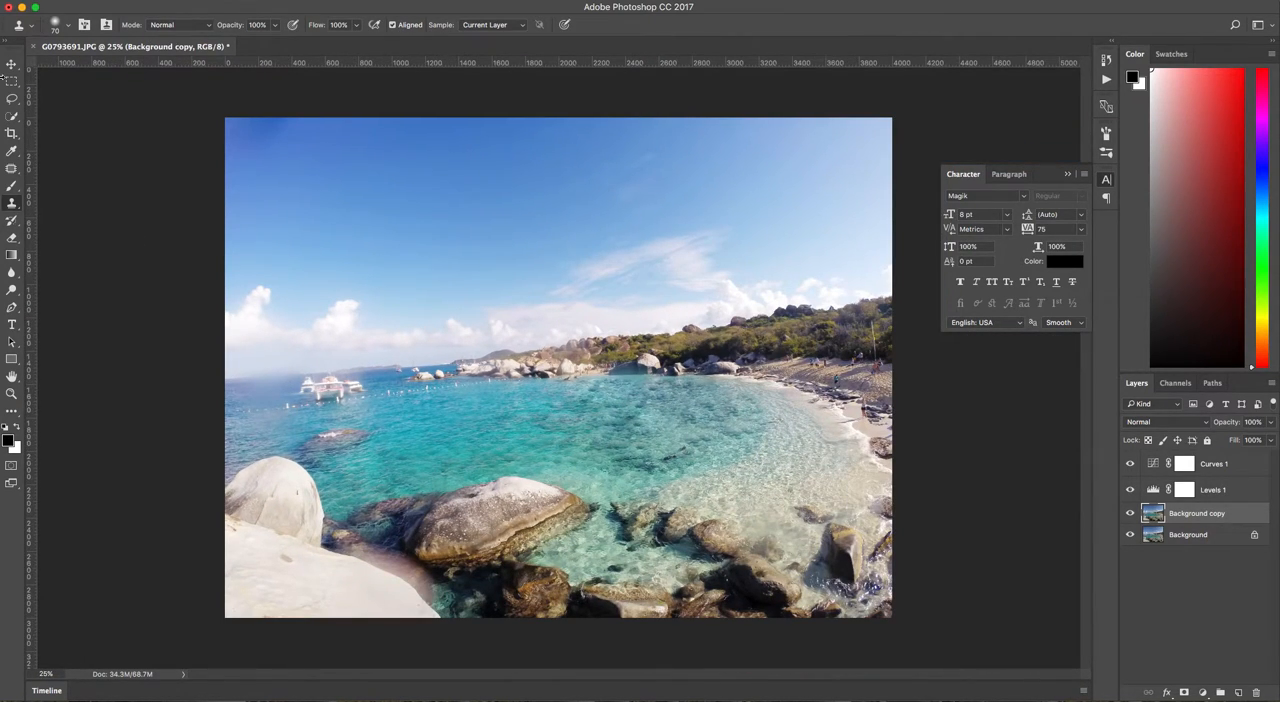
Add a Hue/Saturation adjustment layer above the Curves 1 layer.
{"action": "left_click", "coordinate": [11, 64]}
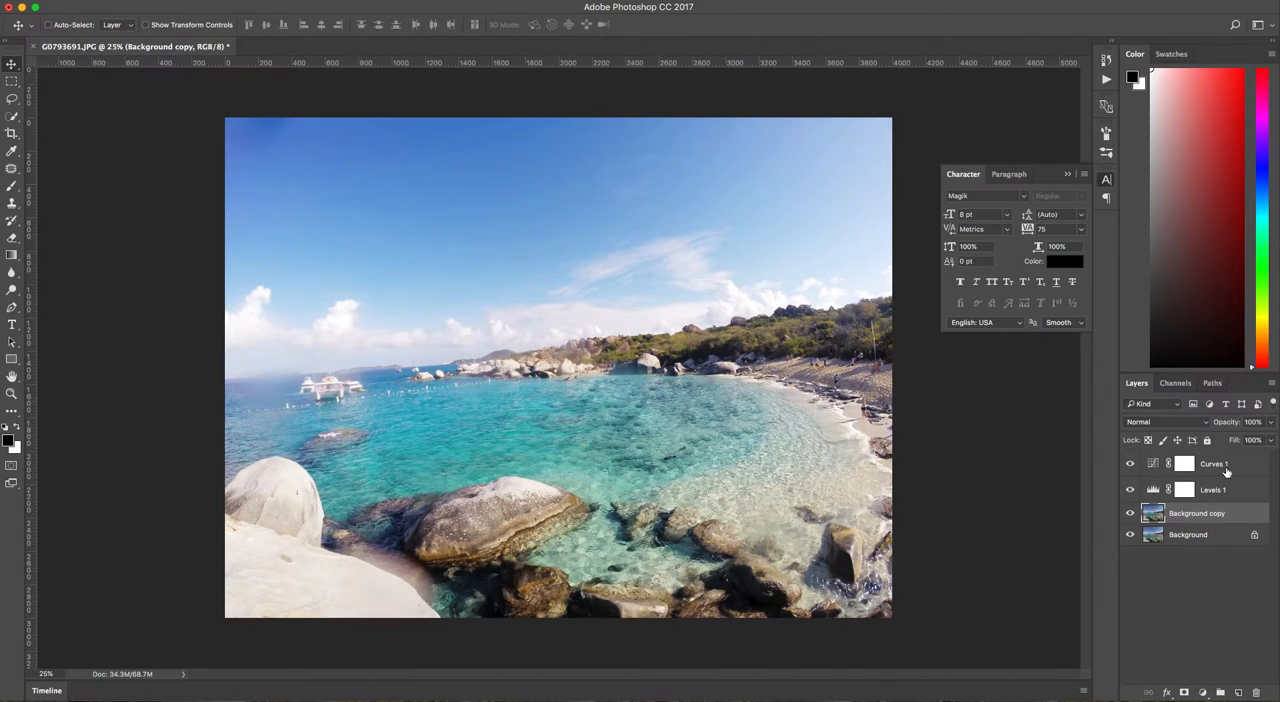
{"action": "left_click", "coordinate": [1226, 471]}
{"action": "left_click", "coordinate": [1204, 696]}
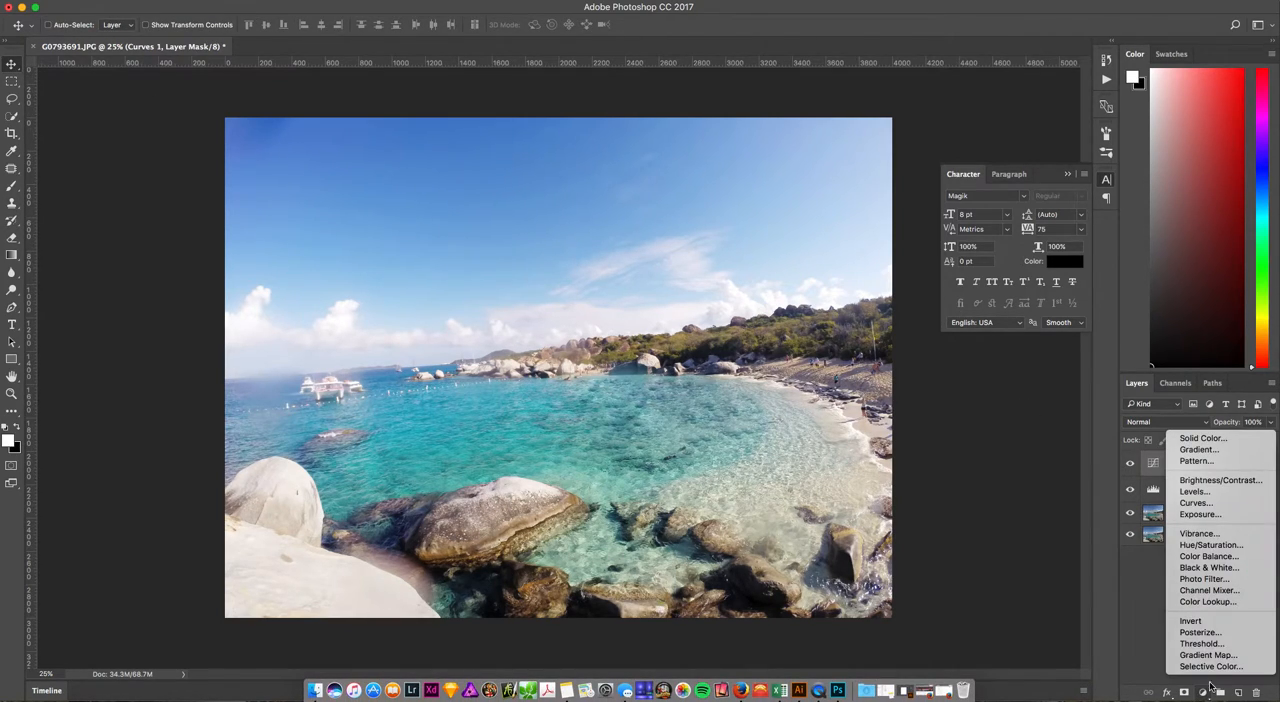
{"action": "left_click", "coordinate": [1208, 546]}
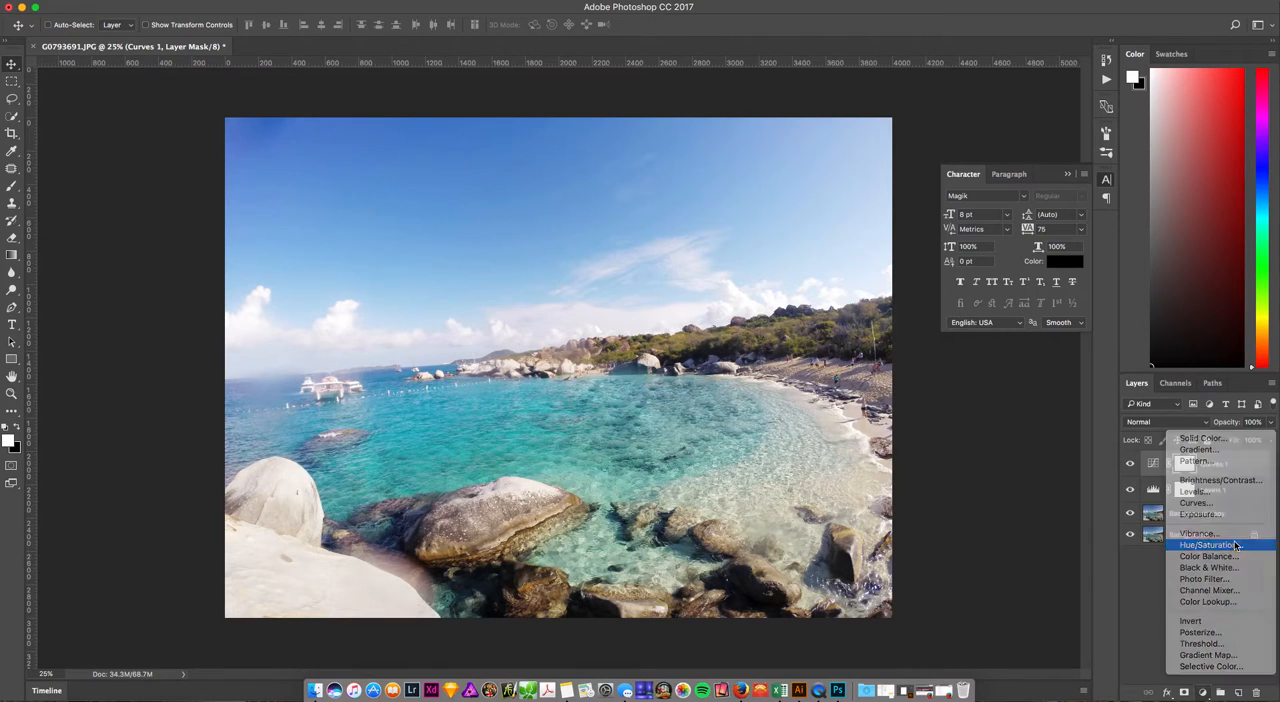
Restrict the Hue/Saturation adjustment to Cyans and fine-tune the hue of that range slightly.
{"action": "left_click", "coordinate": [1001, 424]}
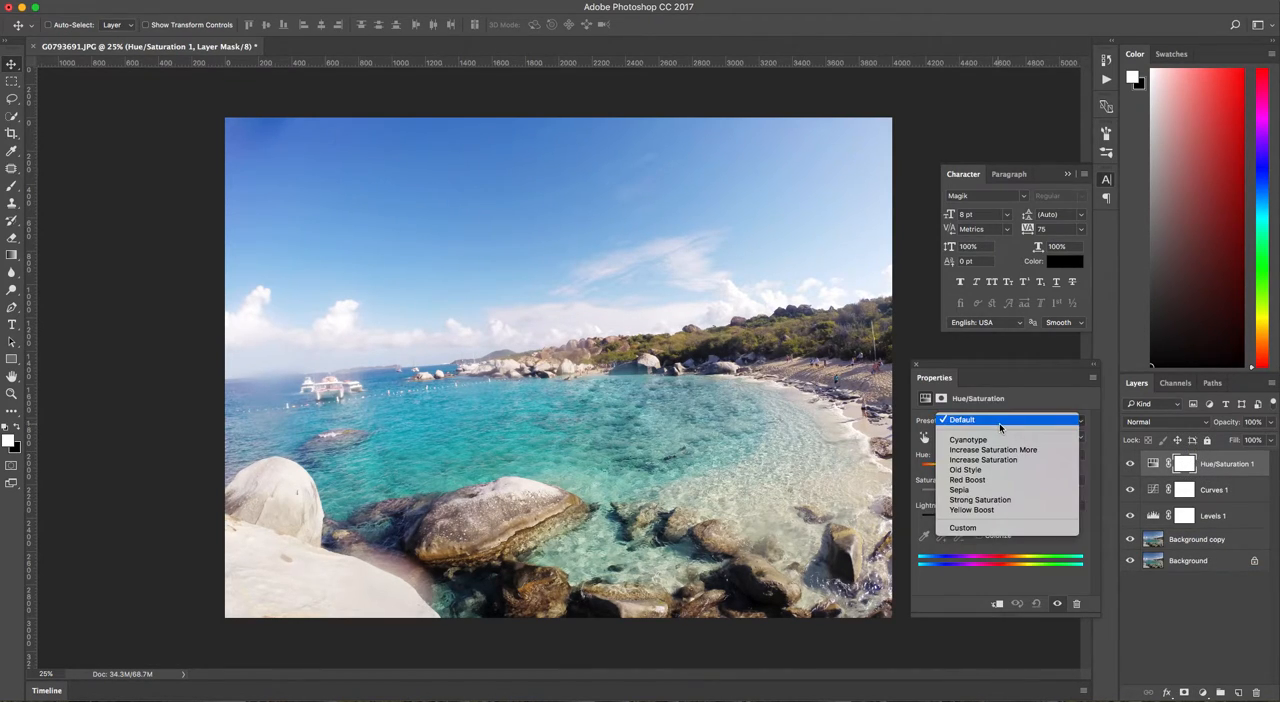
{"action": "left_click", "coordinate": [926, 428]}
{"action": "left_click", "coordinate": [965, 437]}
{"action": "left_click", "coordinate": [957, 477]}
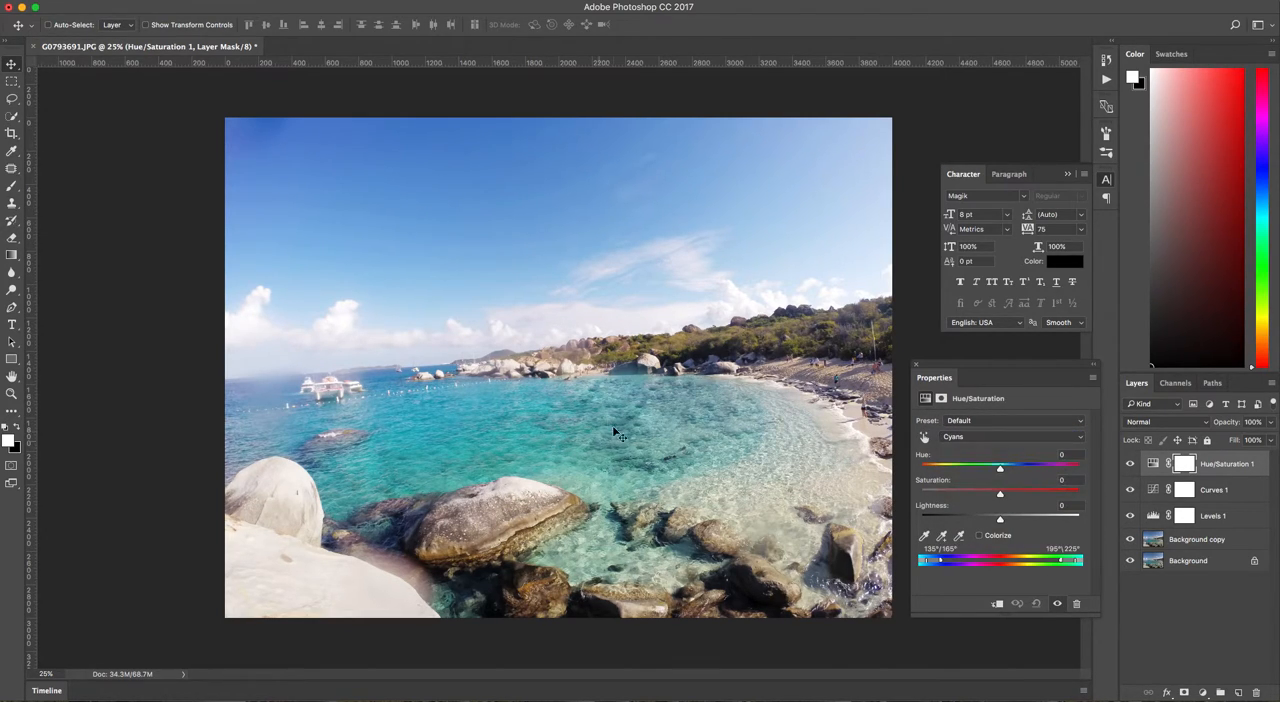
{"action": "mouse_move", "coordinate": [1003, 472]}
{"action": "left_mouse_down"}
{"action": "mouse_move", "coordinate": [1022, 472]}
{"action": "mouse_move", "coordinate": [1008, 472]}
{"action": "left_mouse_up"}
{"action": "left_click_drag", "start_coordinate": [1003, 470], "coordinate": [1001, 471]}
{"action": "left_click", "coordinate": [918, 367]}
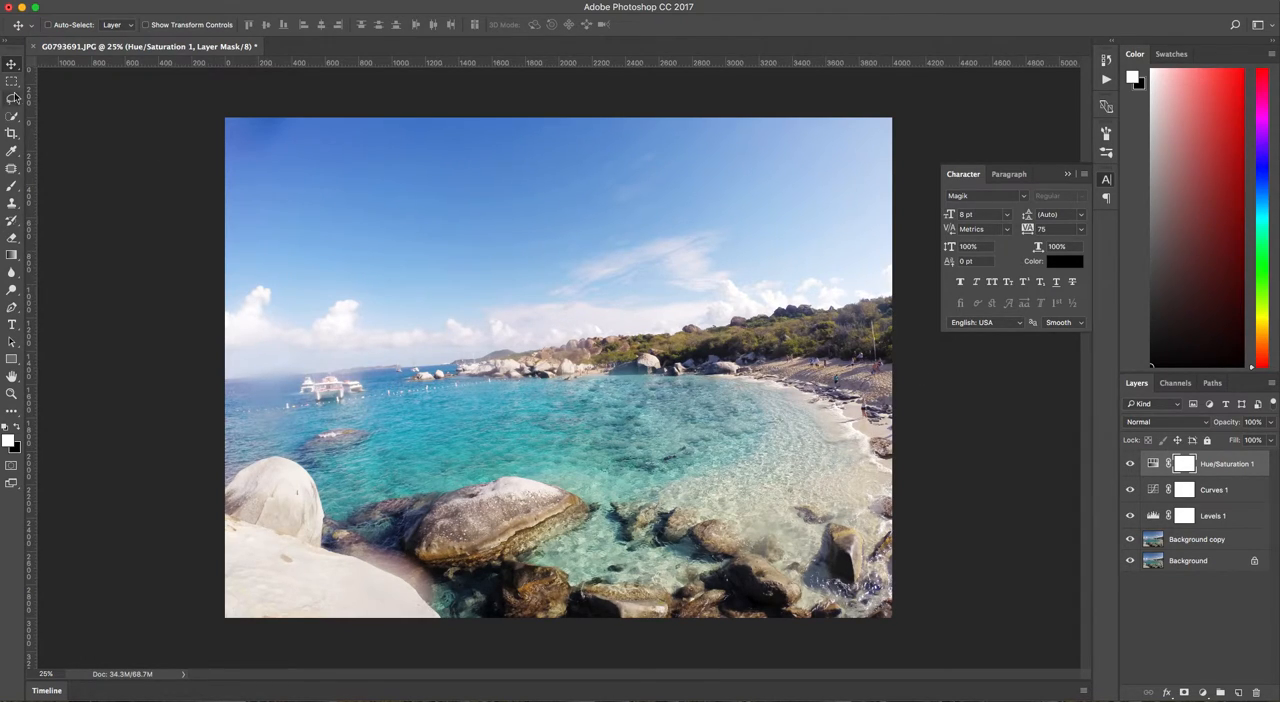
Patch the dark smudge in the upper-left corner of the sky on the Background copy layer.
{"action": "left_click", "coordinate": [15, 170]}
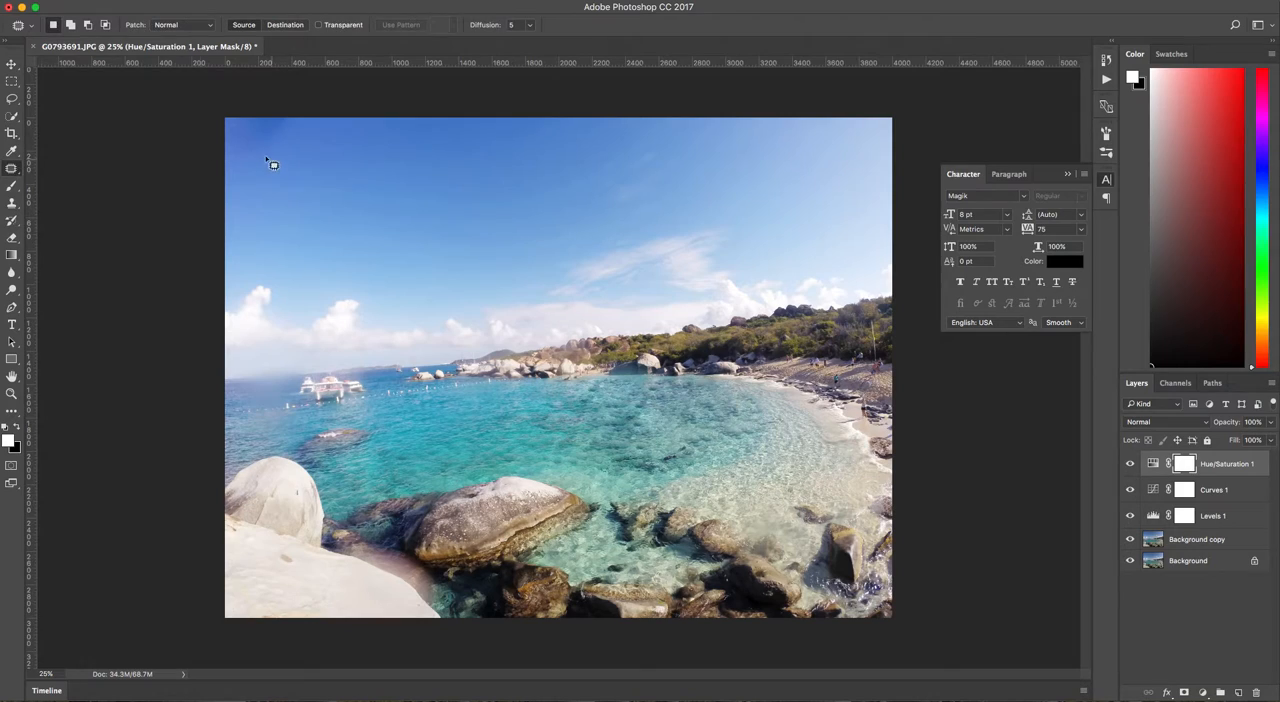
{"action": "mouse_move", "coordinate": [219, 141]}
{"action": "left_mouse_down"}
{"action": "mouse_move", "coordinate": [306, 126]}
{"action": "mouse_move", "coordinate": [266, 137]}
{"action": "left_mouse_up"}
{"action": "left_click", "coordinate": [1188, 543]}
{"action": "mouse_move", "coordinate": [251, 89]}
{"action": "left_mouse_down"}
{"action": "mouse_move", "coordinate": [239, 87]}
{"action": "mouse_move", "coordinate": [249, 143]}
{"action": "left_mouse_up"}
{"action": "left_click", "coordinate": [364, 152]}
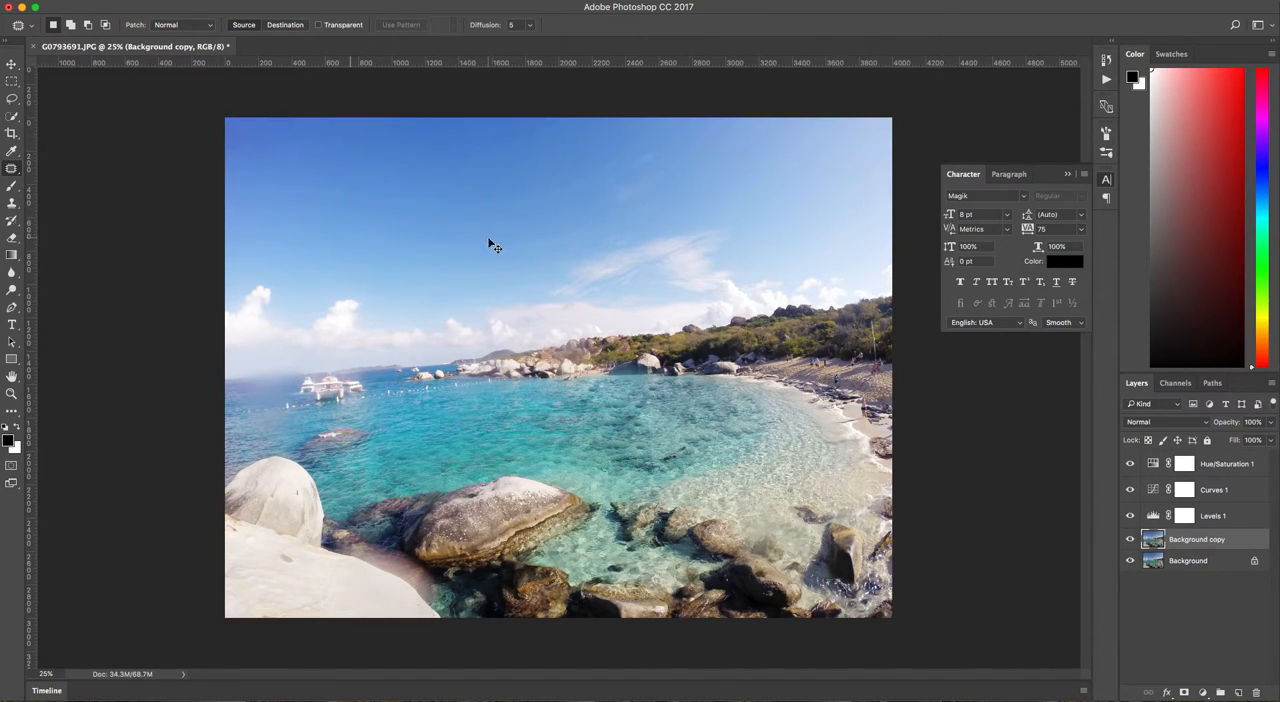
Compare the photo with the Levels, Curves and Hue/Saturation layers hidden and shown.
{"action": "key", "text": "super+minus"}
{"action": "key", "text": "super+minus"}
{"action": "key", "text": "super+equal"}
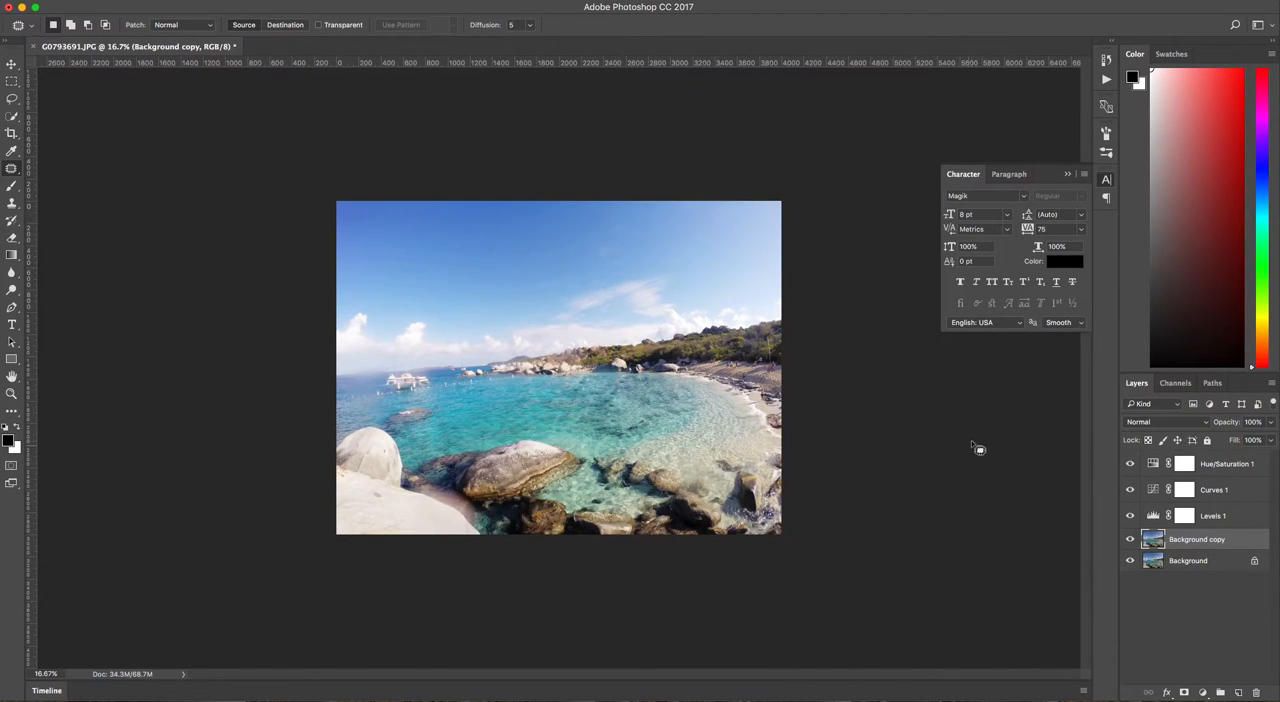
{"action": "left_click", "coordinate": [1131, 528]}
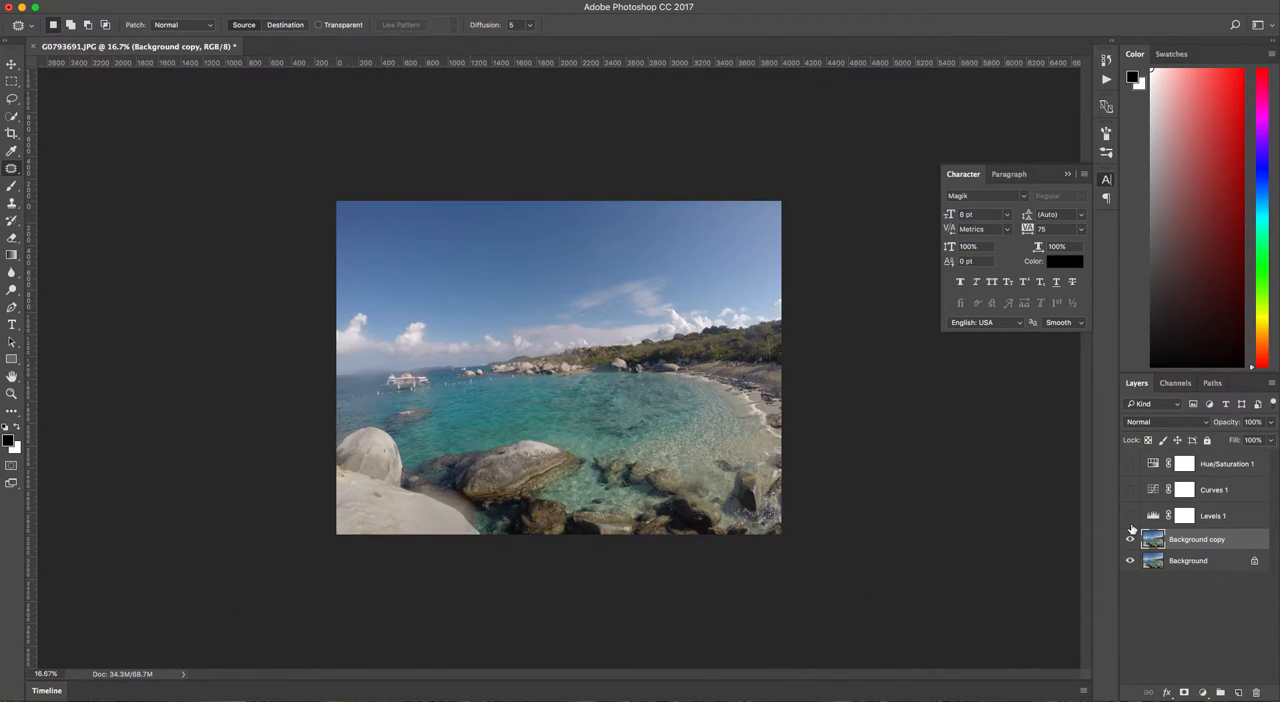
{"action": "left_click", "coordinate": [1131, 459]}
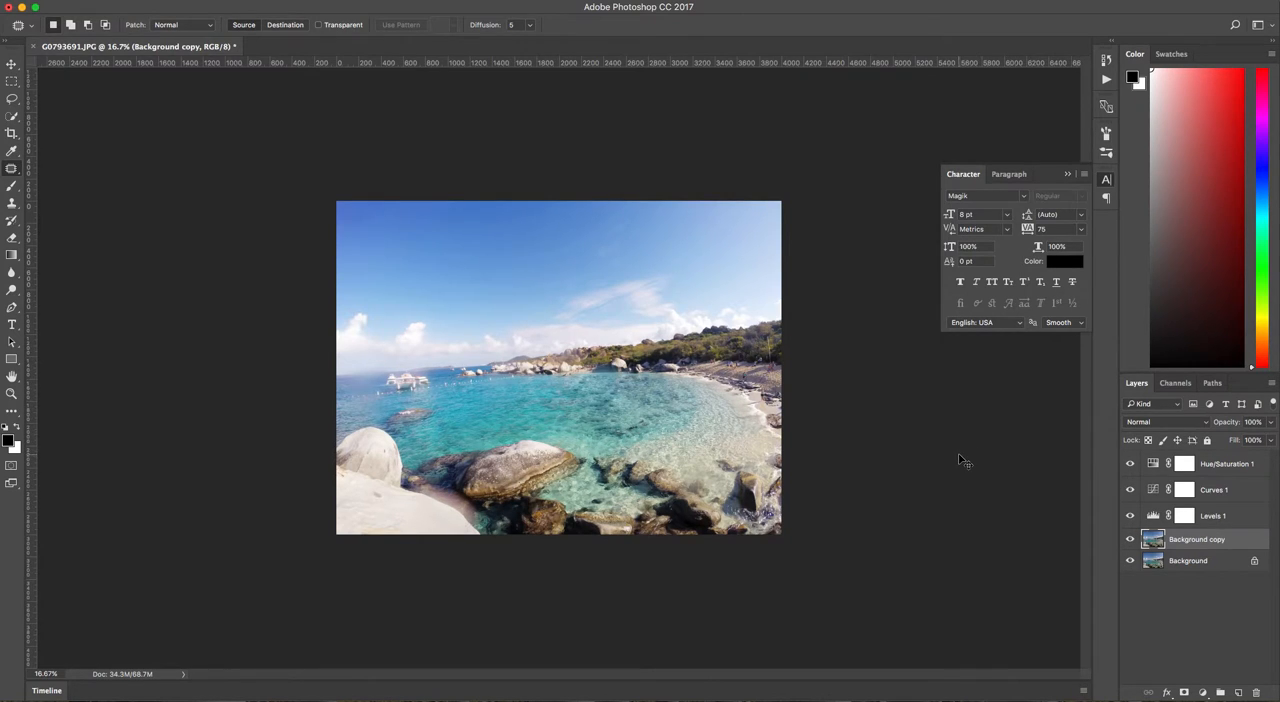
Examine the retouched bay and the people on the beach up close, and view the whole photo again.
{"action": "key", "text": "super+equal"}
{"action": "key", "text": "super+equal"}
{"action": "key", "text": "super+equal"}
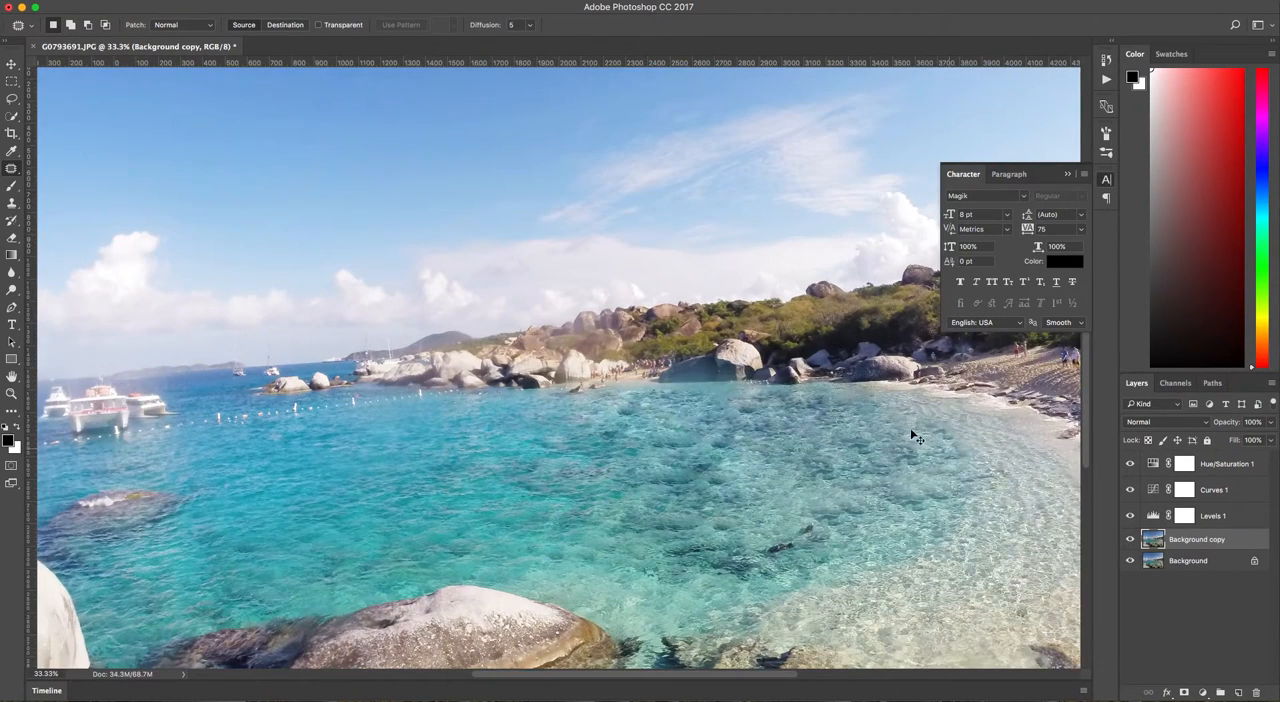
{"action": "left_click_drag", "start_coordinate": [721, 422], "coordinate": [627, 414]}
{"action": "scroll", "coordinate": [724, 402], "scroll_direction": "right", "scroll_amount": 2}
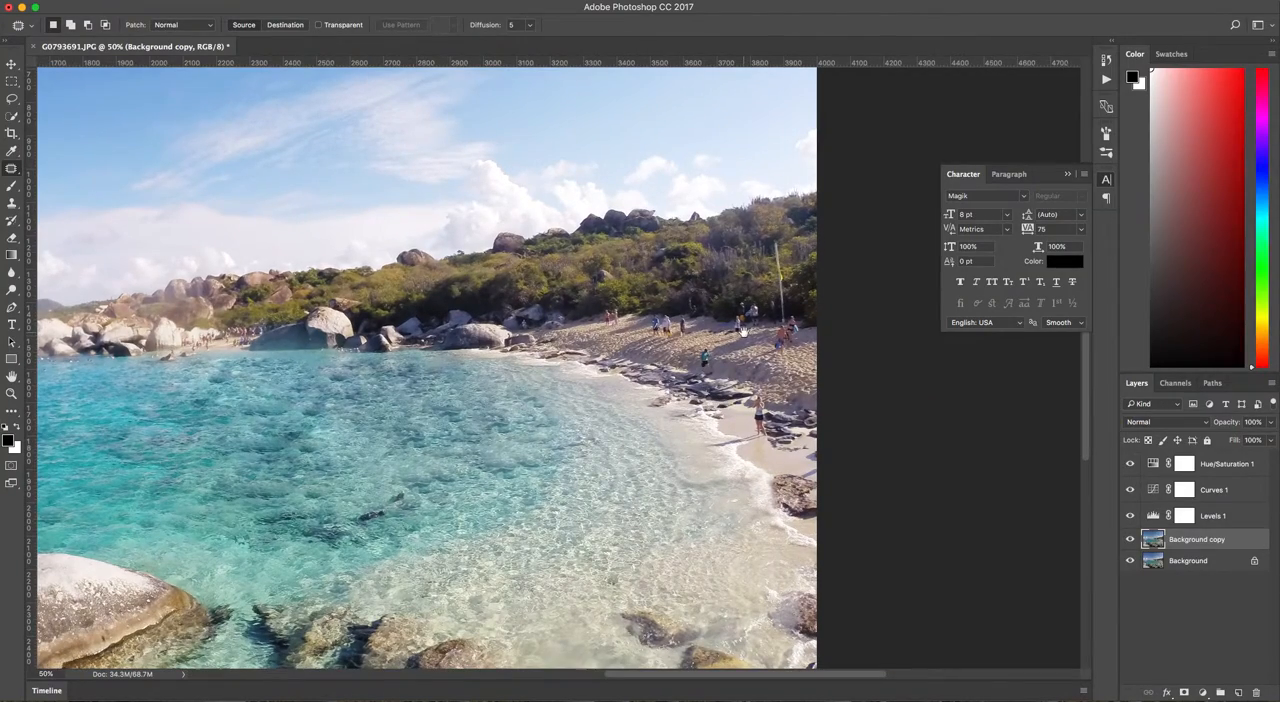
{"action": "key", "text": "super+plus"}
{"action": "key", "text": "super+minus"}
{"action": "key", "text": "super+minus"}
{"action": "key", "text": "super+minus"}
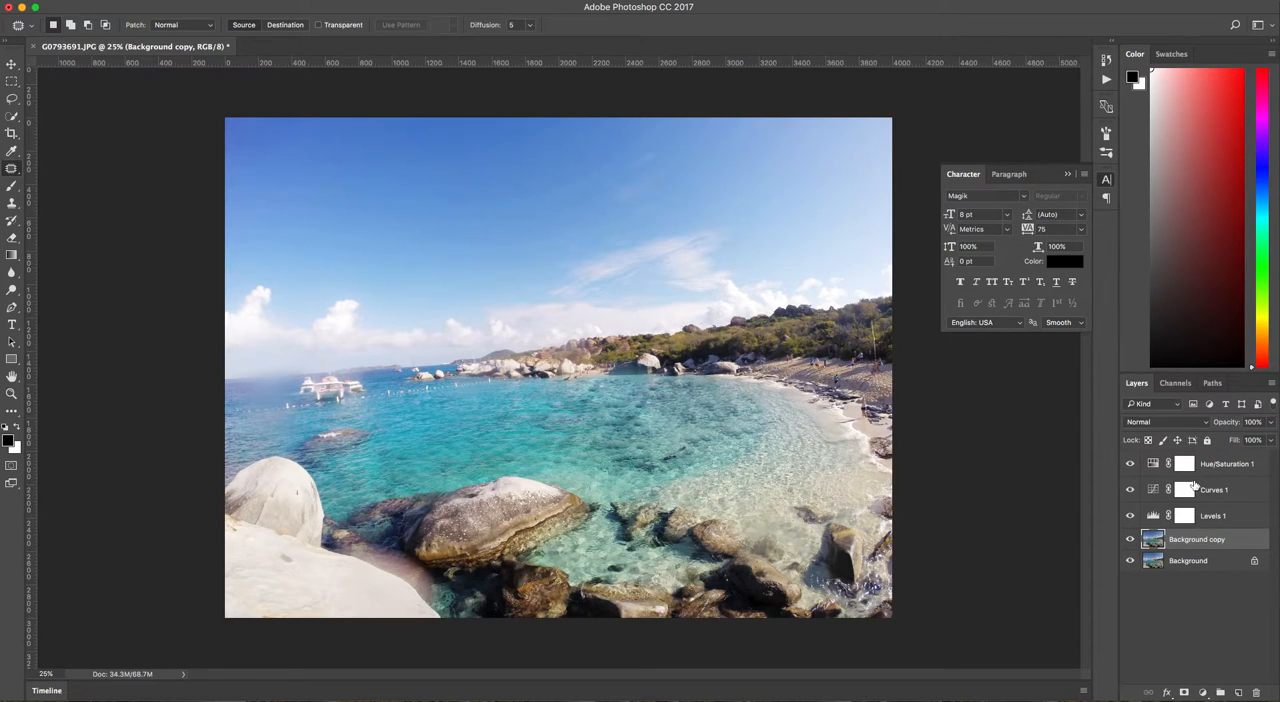
{"action": "left_click", "coordinate": [1202, 692]}
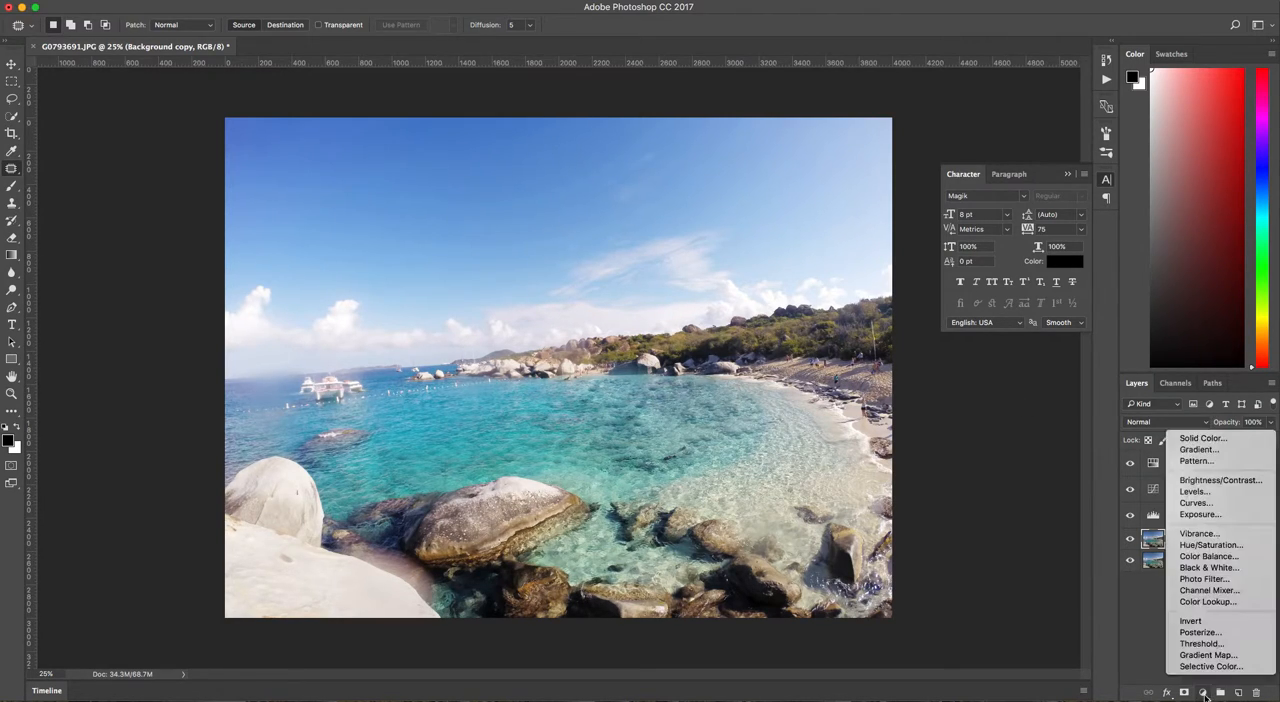
{"action": "left_click", "coordinate": [1146, 605]}
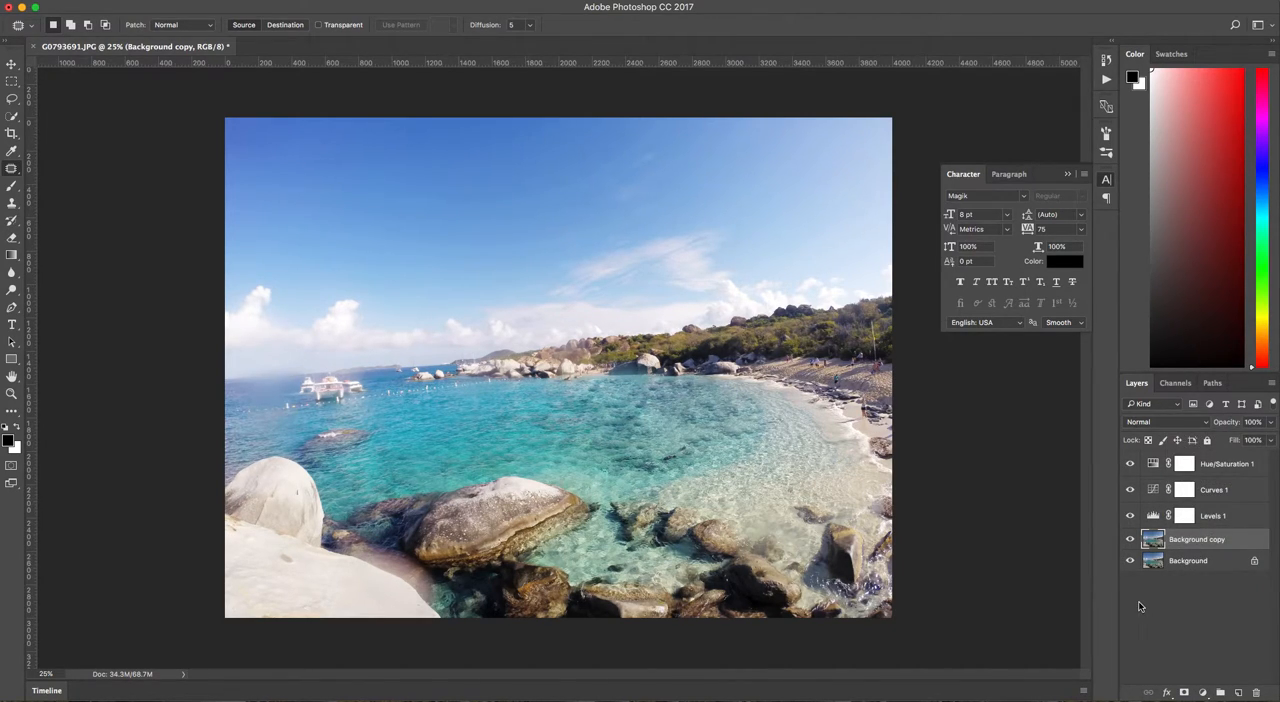